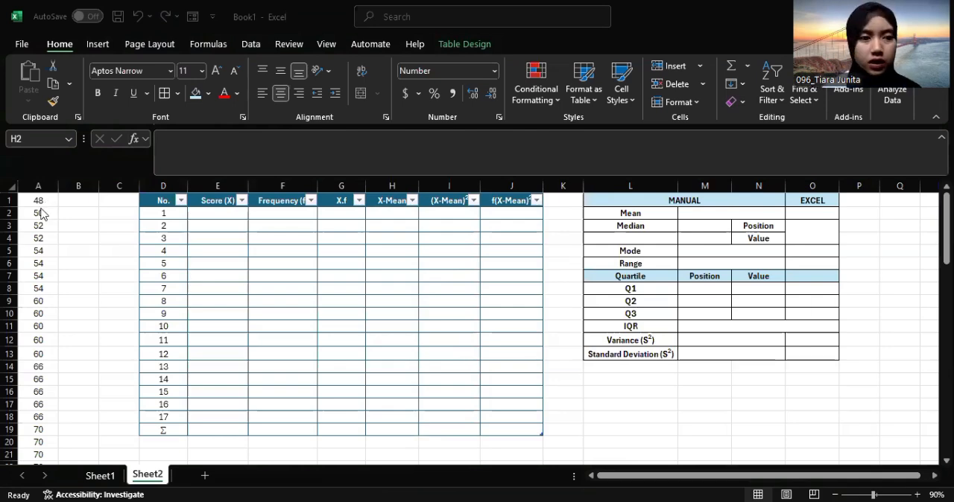
# Copy all the raw scores from column A into column B, starting at B1
pyautogui.click(39, 201)
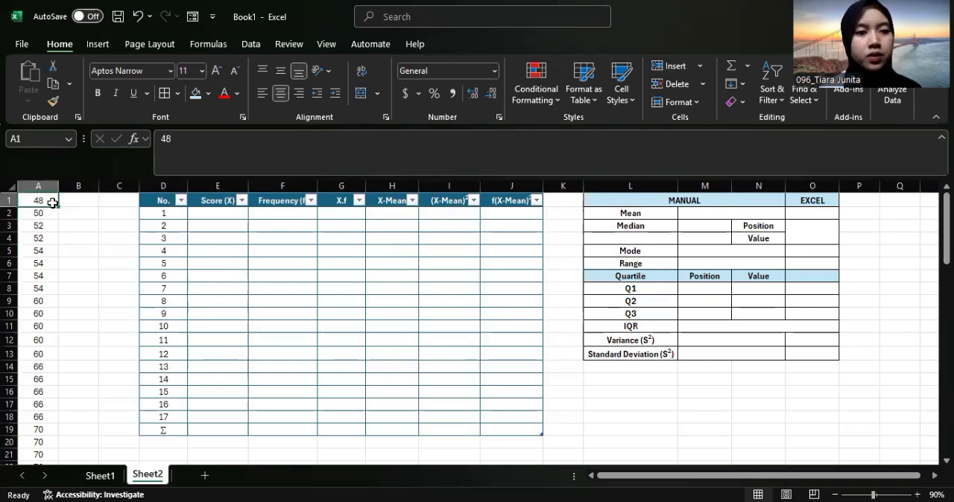
pyautogui.hotkey('ctrl', 'shift', 'Down')
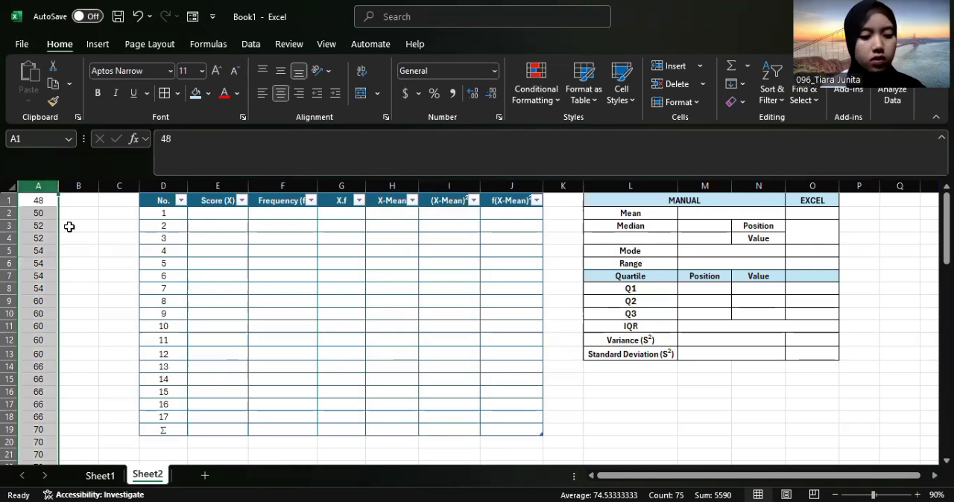
pyautogui.hotkey('ctrl', 'c')
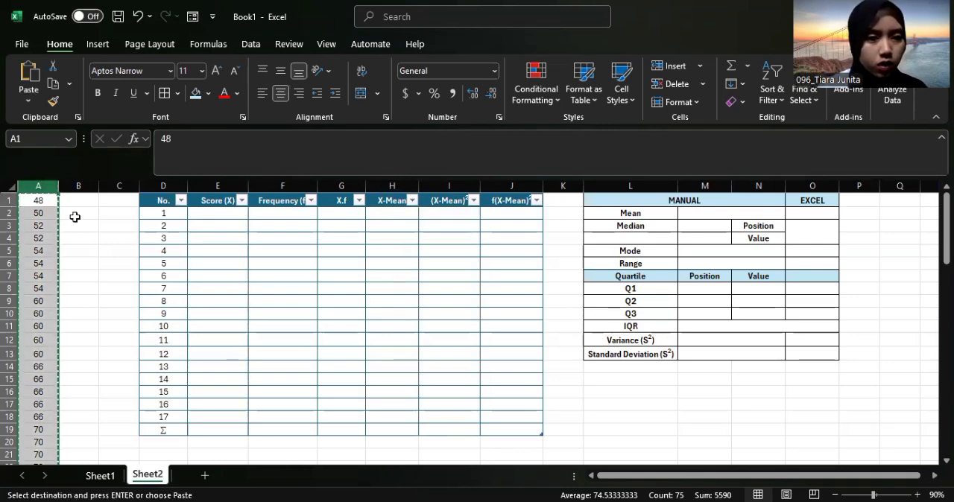
pyautogui.click(81, 184)
pyautogui.hotkey('ctrl', 'v')
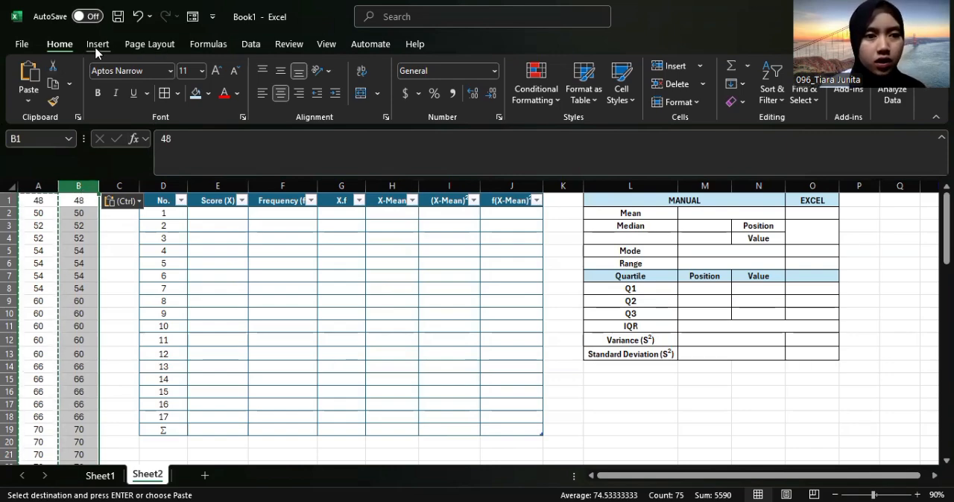
# Remove the duplicate values from column B only, continuing with the current selection instead of expanding it
pyautogui.click(249, 45)
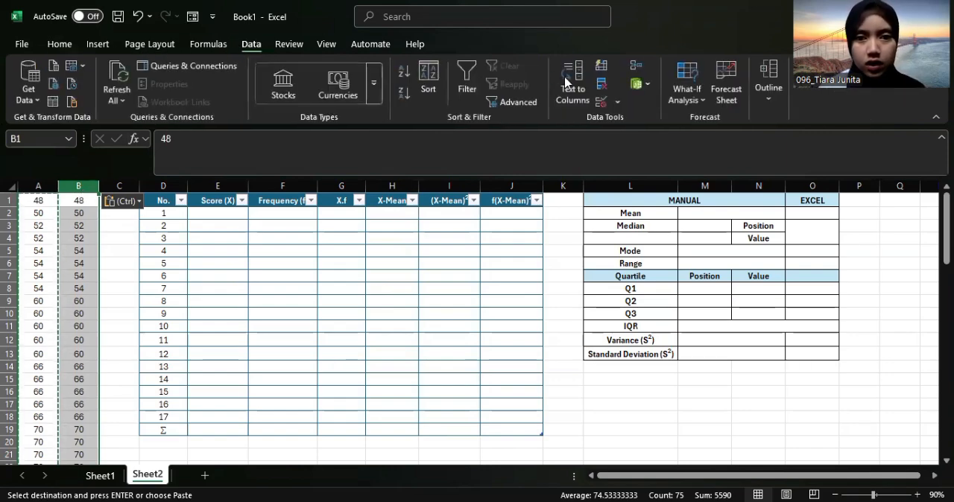
pyautogui.press('Escape')
pyautogui.click(604, 89)
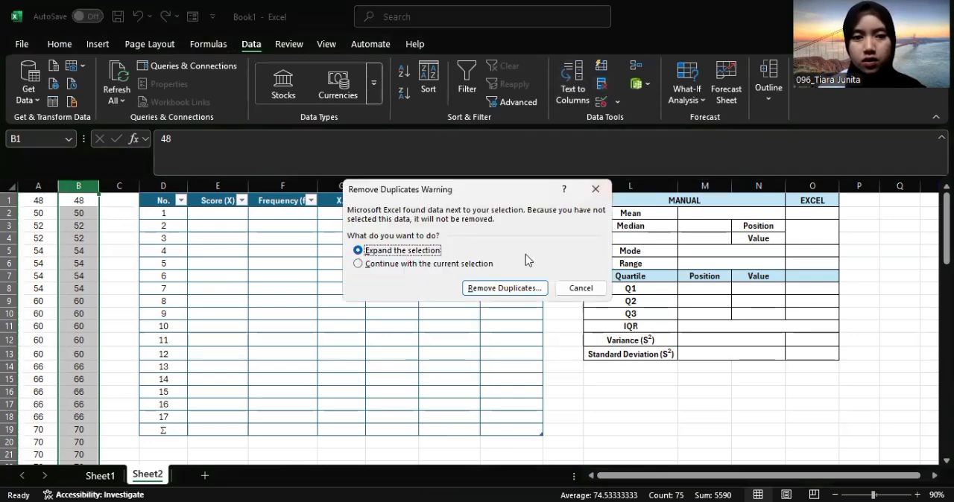
pyautogui.click(365, 265)
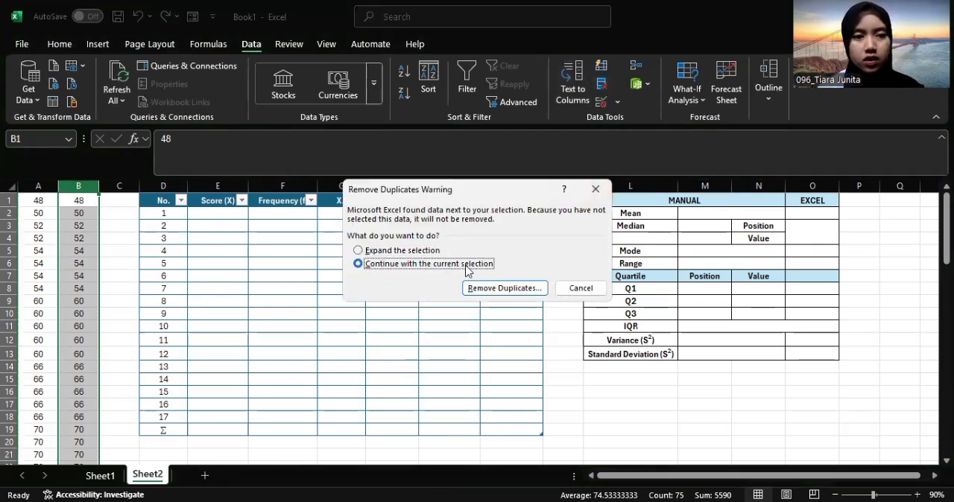
pyautogui.click(513, 288)
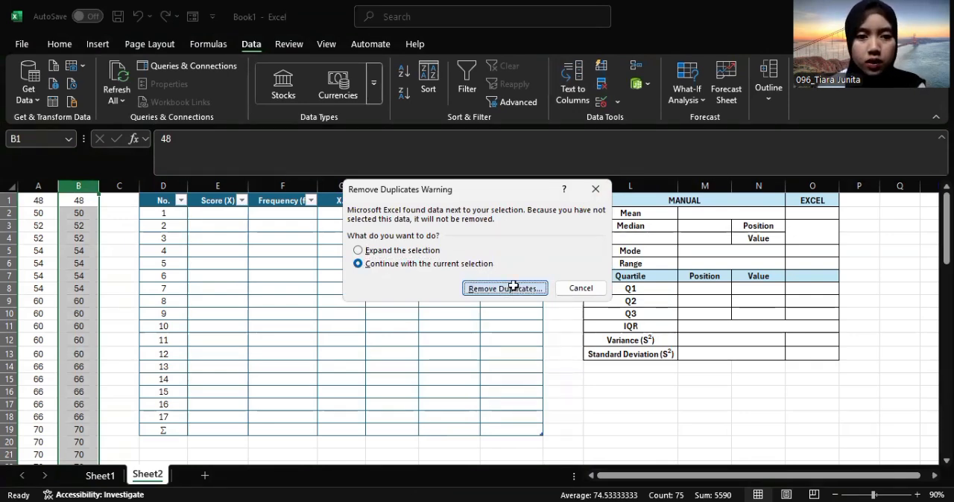
pyautogui.click(545, 332)
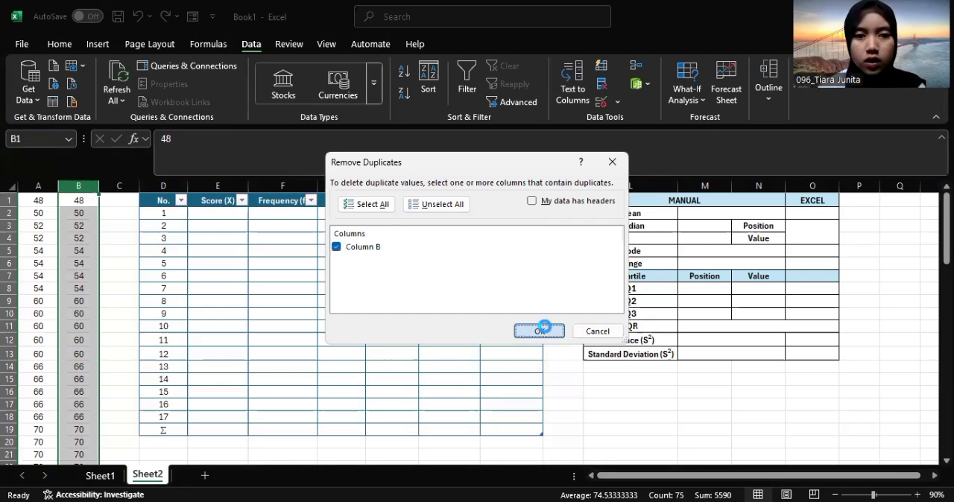
pyautogui.click(493, 298)
# Copy the unique scores in B1:B17 into the table's Score (X) column, cells E2:E18
pyautogui.click(86, 202)
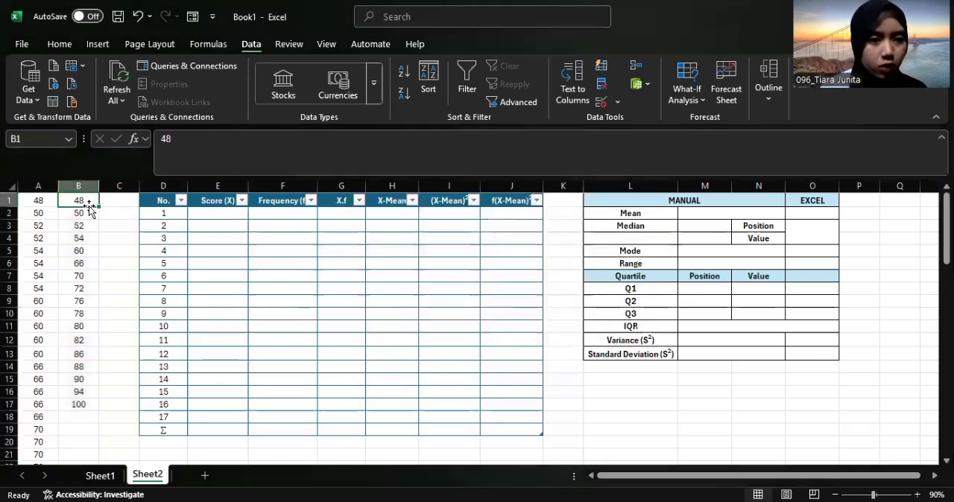
pyautogui.moveTo(87, 202); pyautogui.dragTo(80, 404)
pyautogui.hotkey('ctrl', 'c')
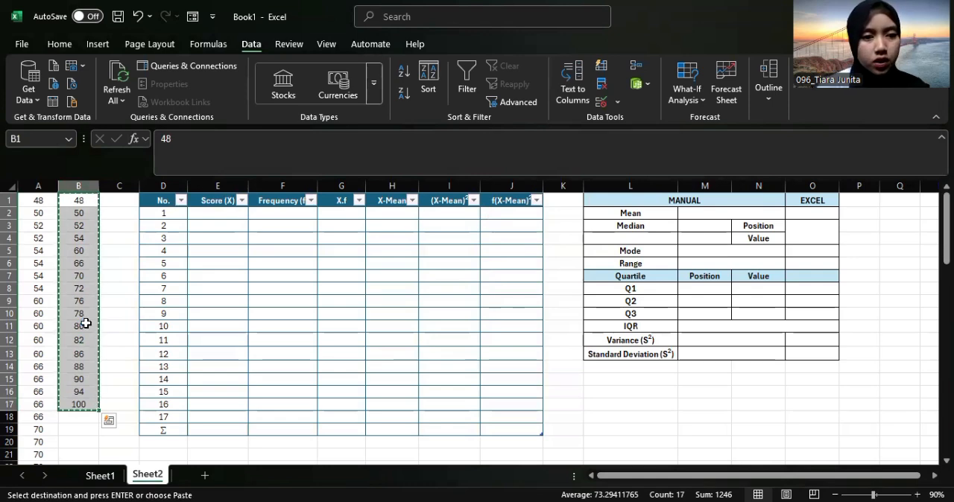
pyautogui.moveTo(231, 215); pyautogui.dragTo(220, 416)
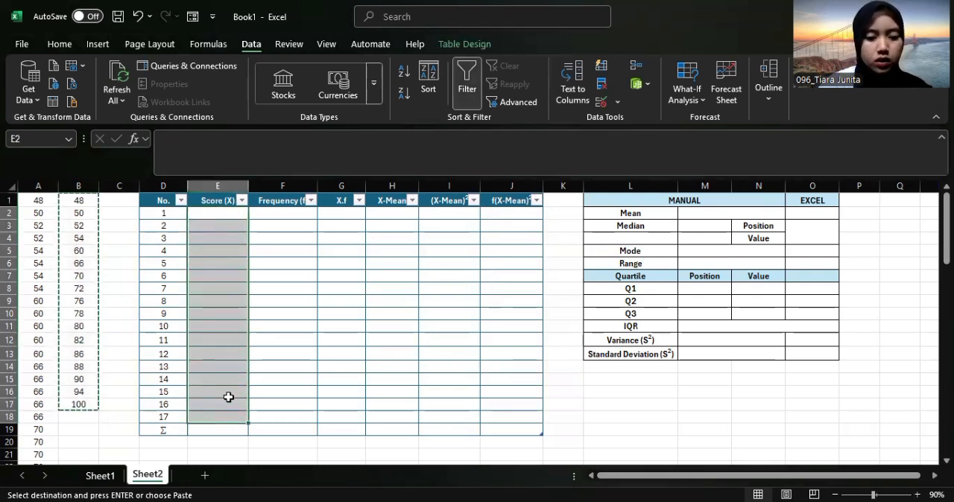
pyautogui.hotkey('ctrl', 'v')
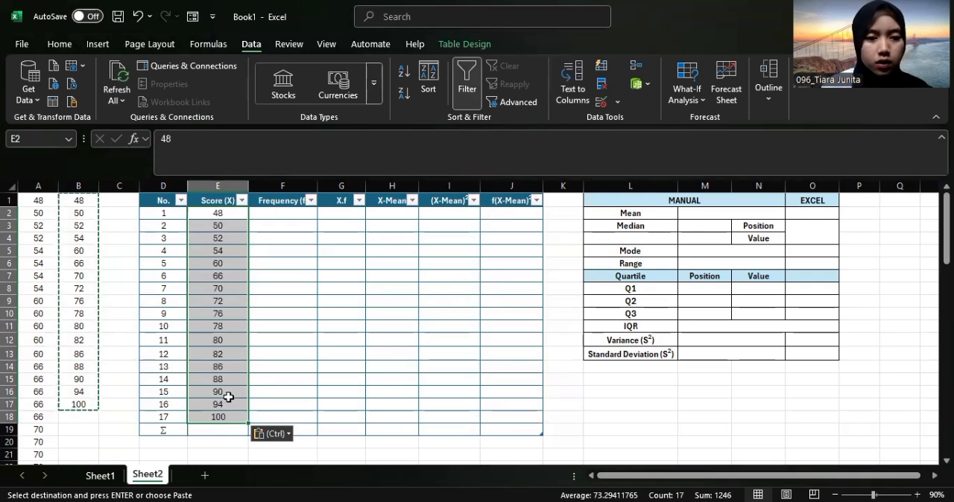
pyautogui.click(304, 289)
pyautogui.click(276, 216)
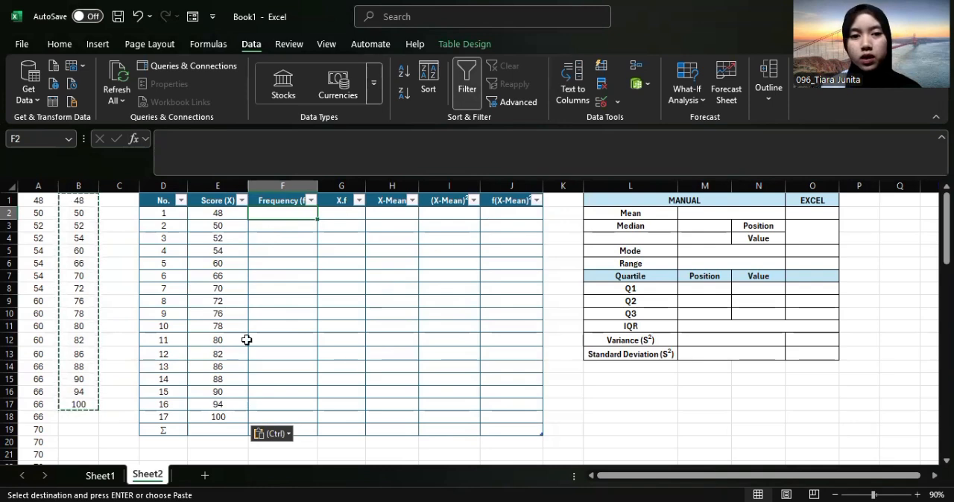
pyautogui.click(295, 249)
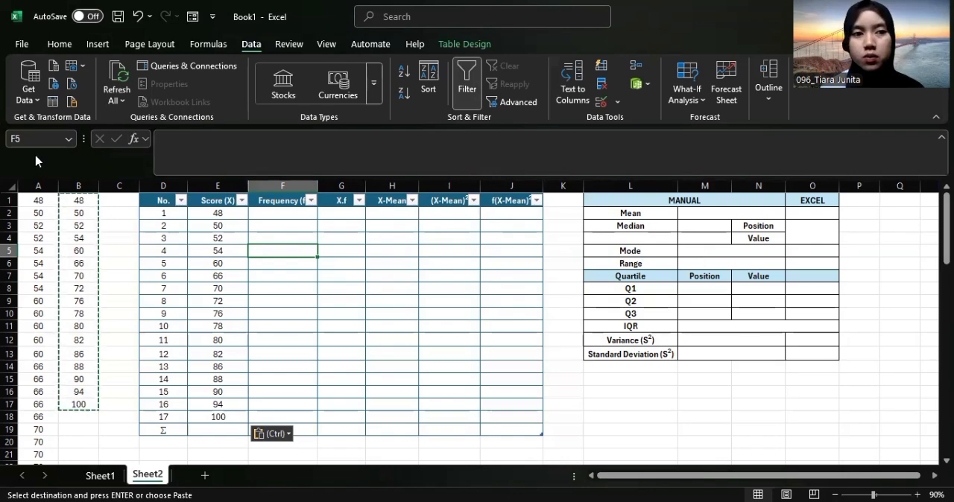
pyautogui.click(60, 44)
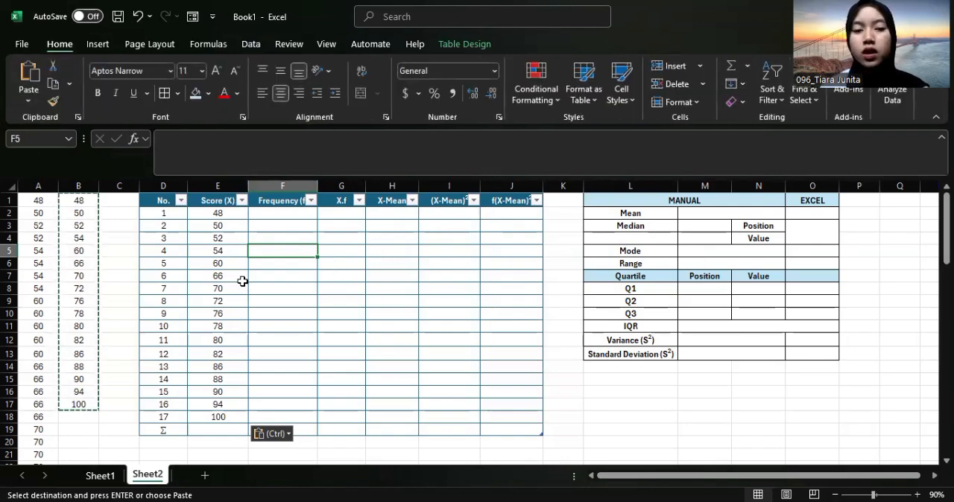
# Fill the Frequency (f) column from F2 with =COUNTIF(A:A,[@[Score (X)]]) to count each score's occurrences in column A
pyautogui.click(302, 217)
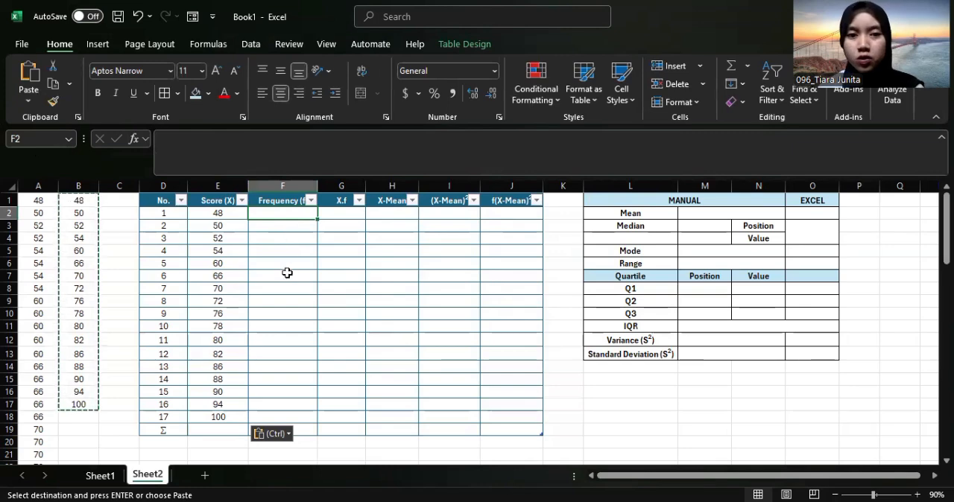
pyautogui.doubleClick(285, 214)
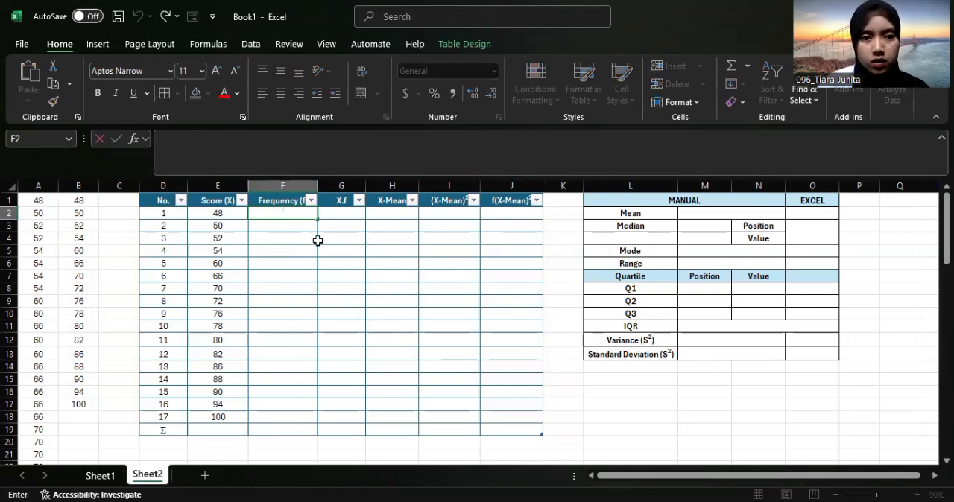
pyautogui.write('=C')
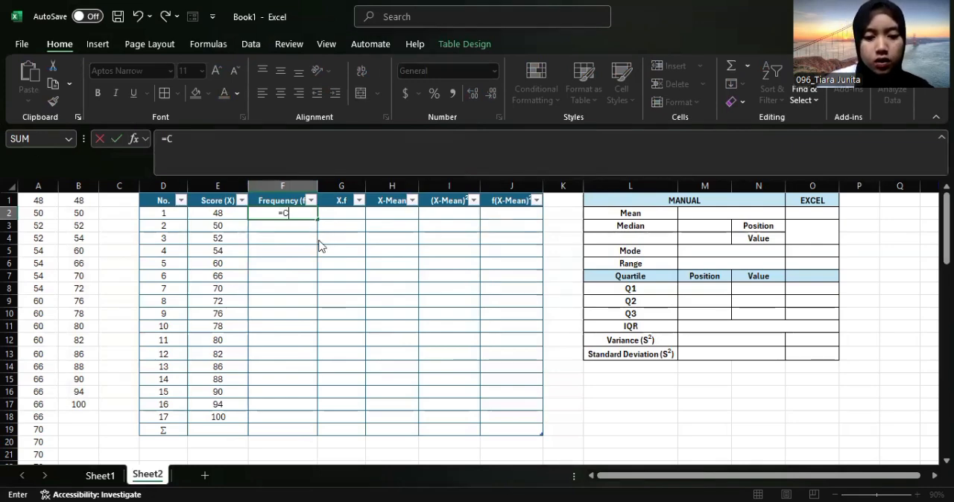
pyautogui.write('OUNTIF')
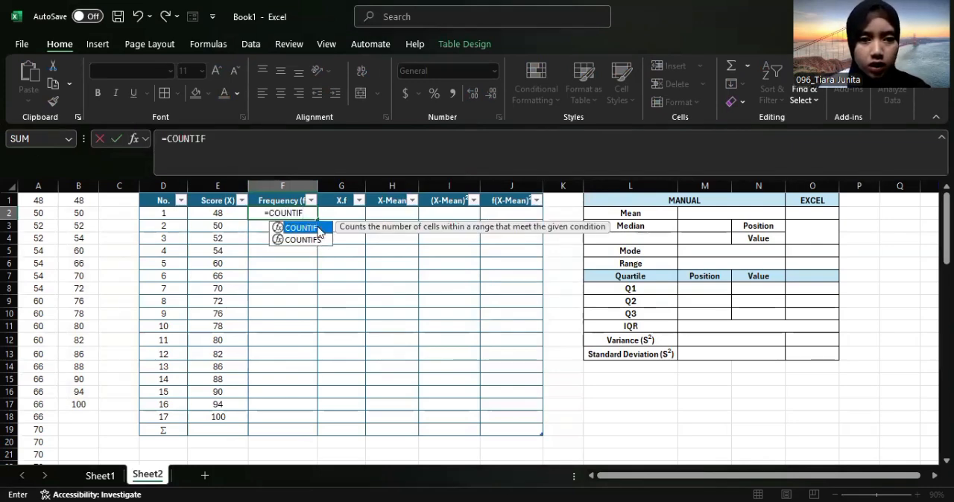
pyautogui.write('(')
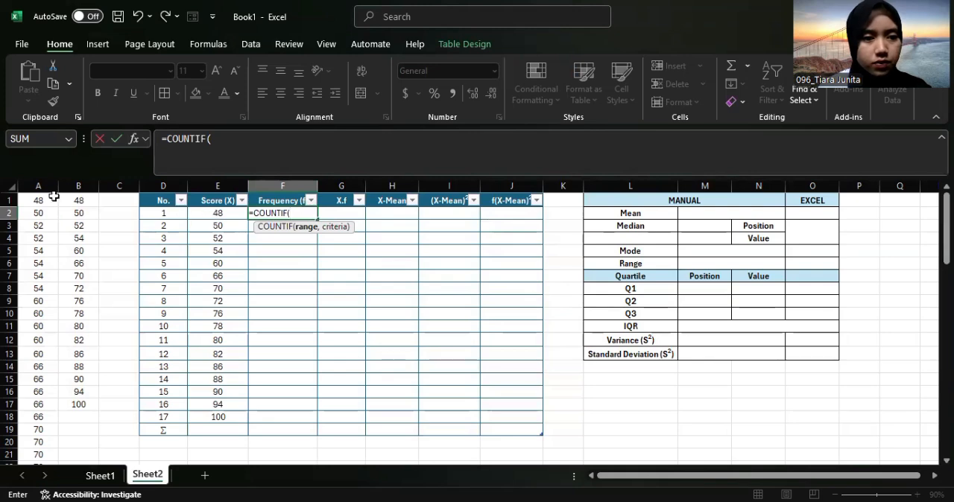
pyautogui.click(43, 186)
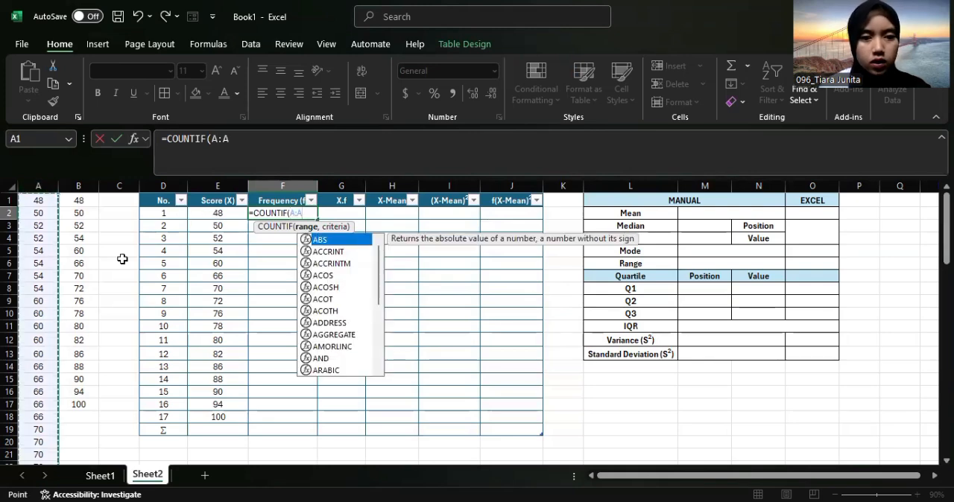
pyautogui.write(',')
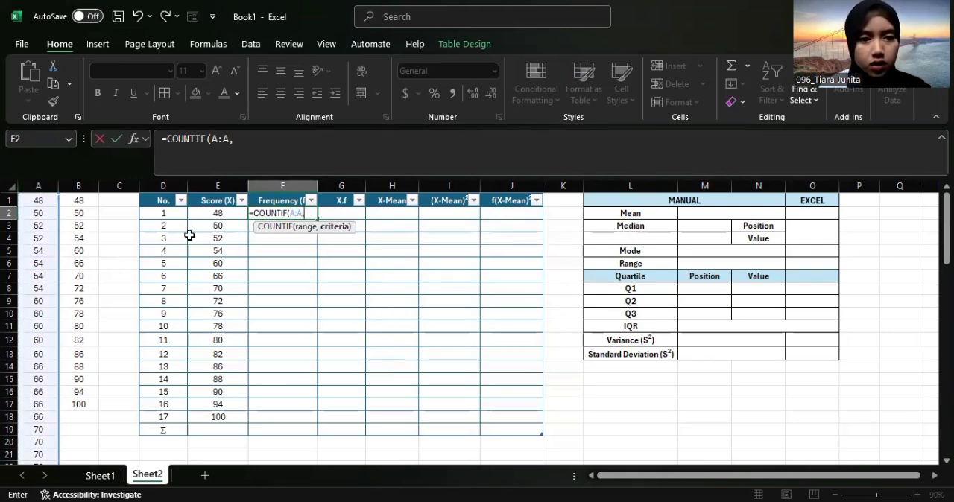
pyautogui.click(228, 214)
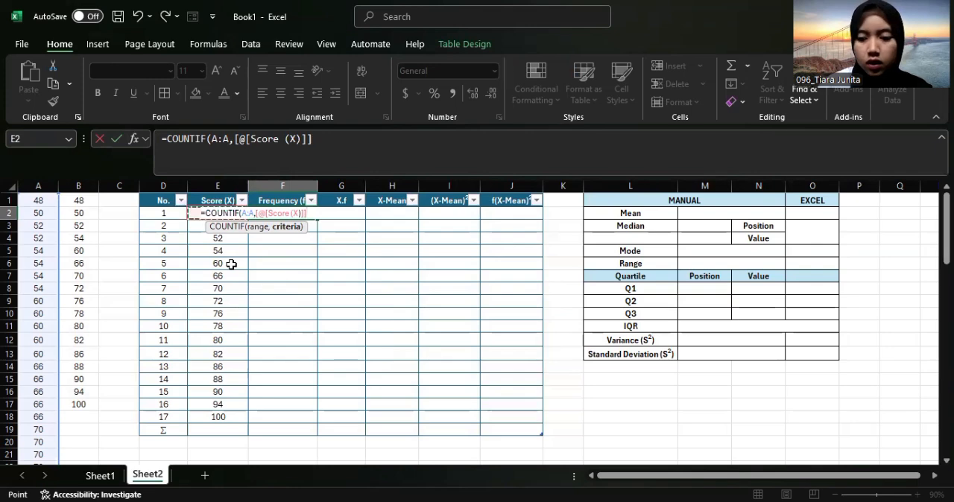
pyautogui.press('Return')
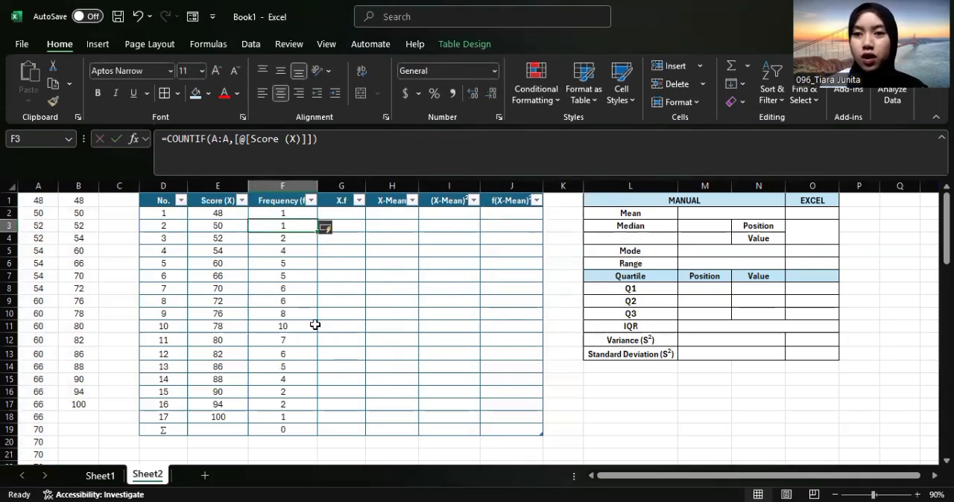
# Replace the formula in the Σ row's frequency cell F19 with a SUM of F2:F18
pyautogui.click(290, 431)
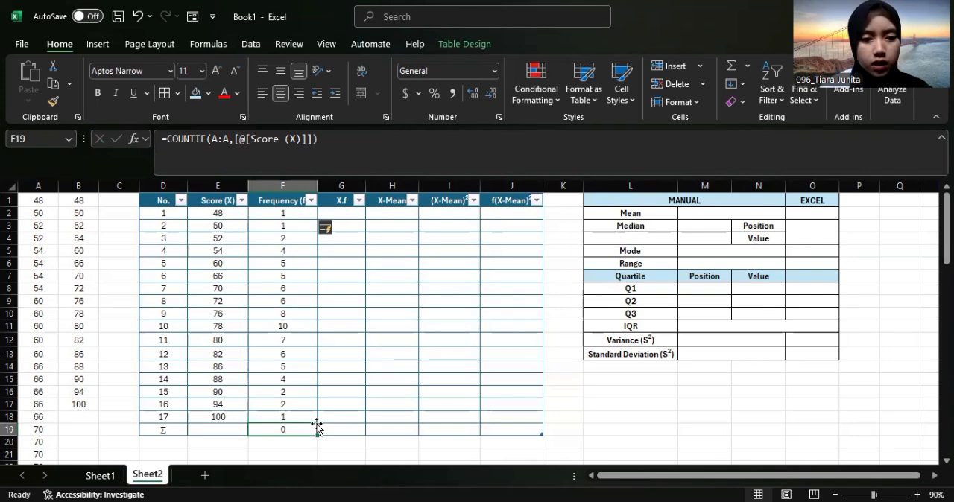
pyautogui.write('=')
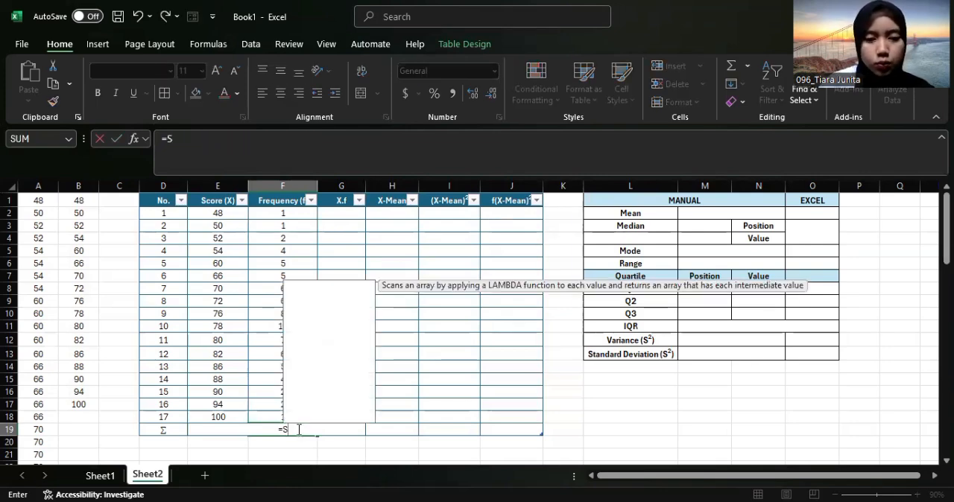
pyautogui.write('SUM')
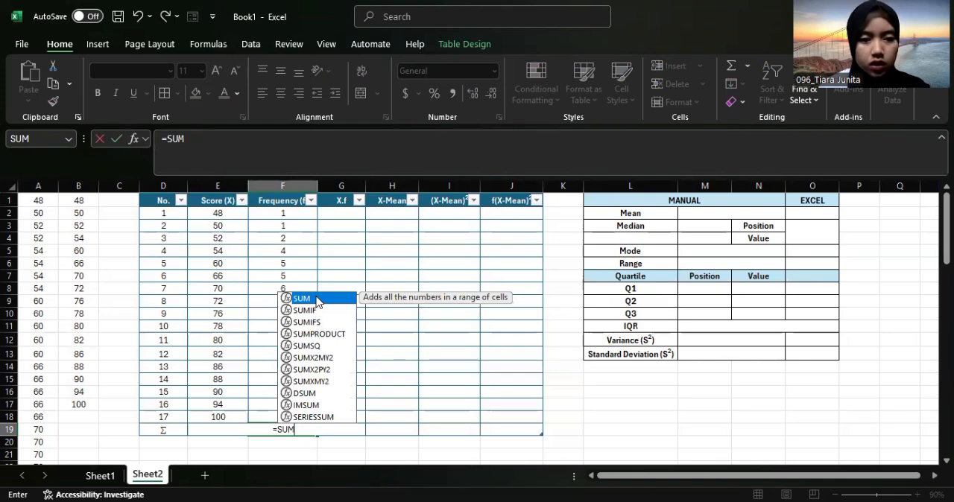
pyautogui.write('(')
pyautogui.click(296, 213)
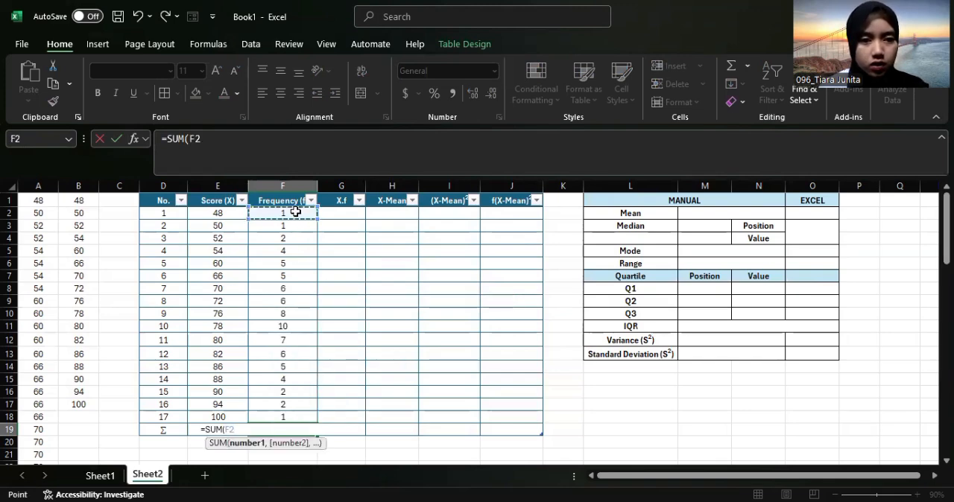
pyautogui.moveTo(296, 212); pyautogui.dragTo(288, 228)
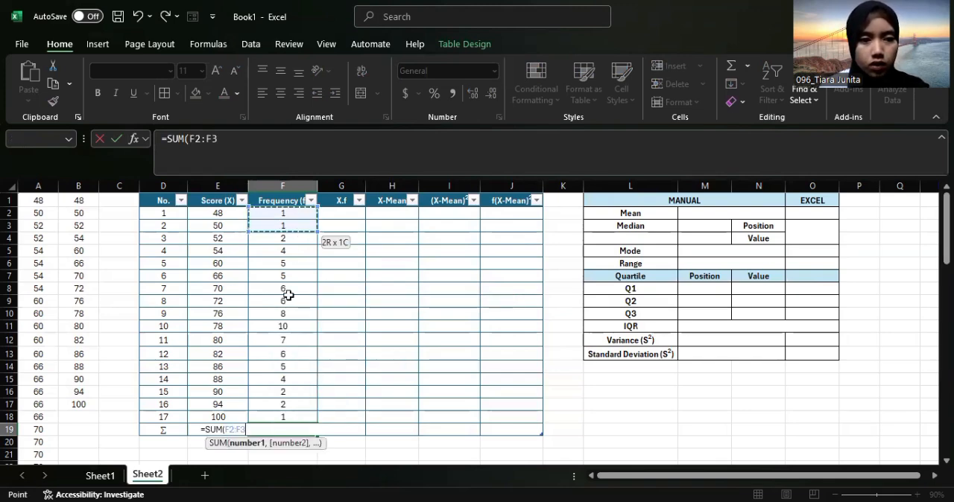
pyautogui.moveTo(288, 344); pyautogui.dragTo(293, 414)
pyautogui.press('Return')
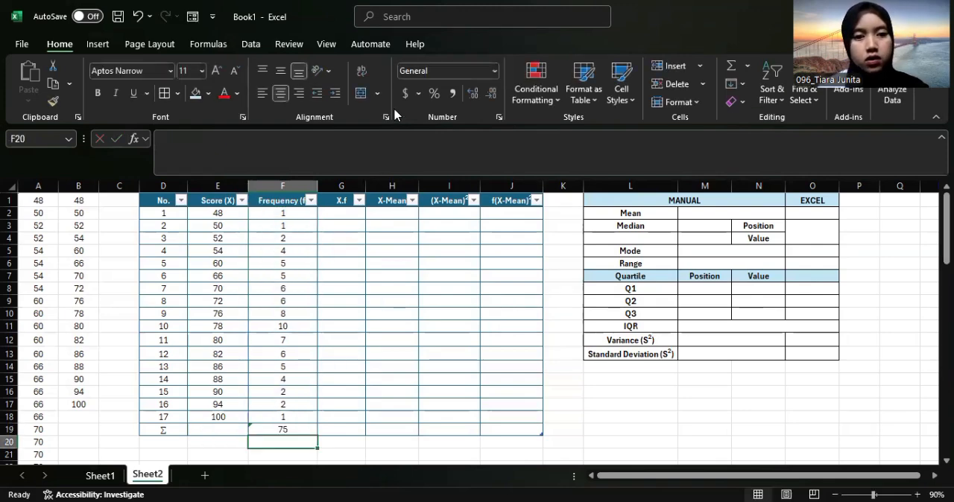
# Fill the X.f column from G2 with =[@[Score (X)]]*[@[Frequency (f)]] to multiply each score by its frequency
pyautogui.click(351, 215)
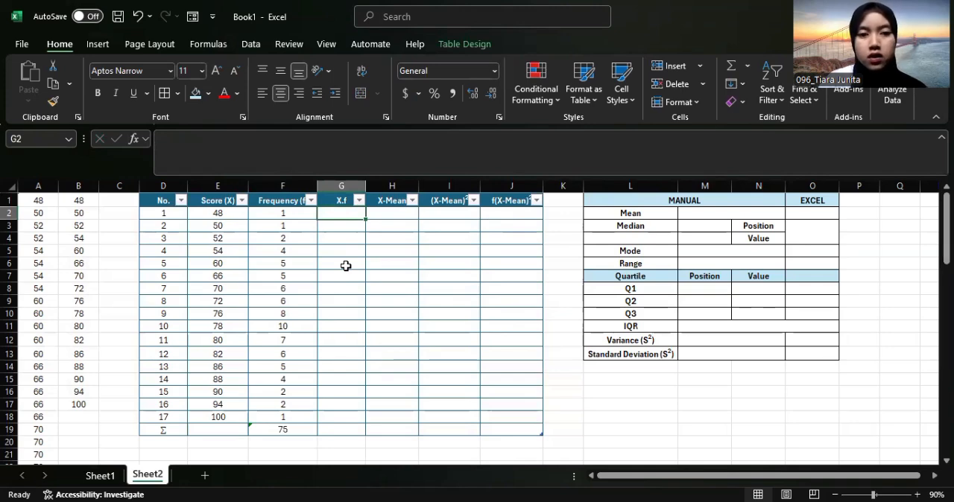
pyautogui.write('=')
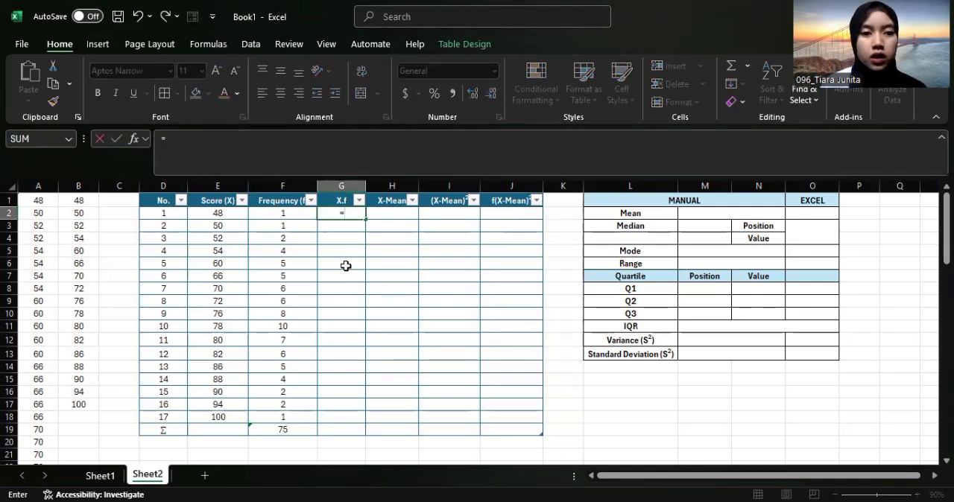
pyautogui.click(224, 214)
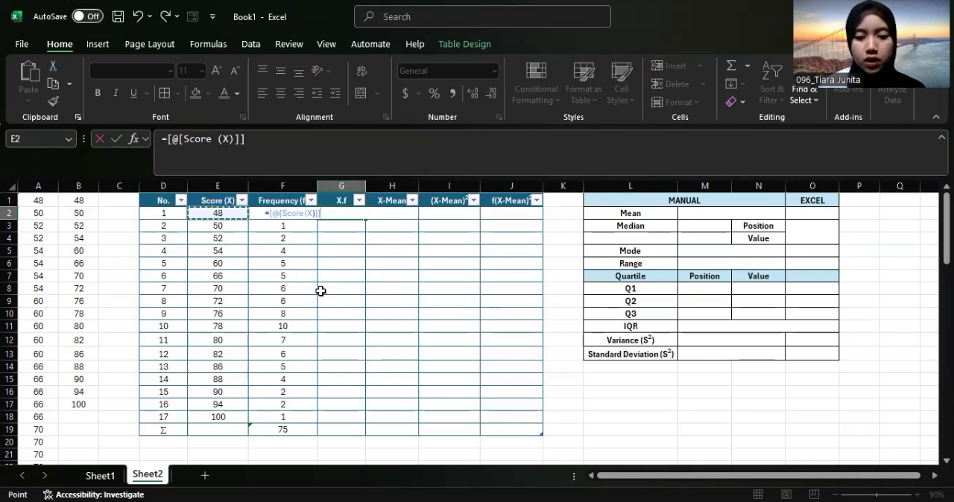
pyautogui.write('*')
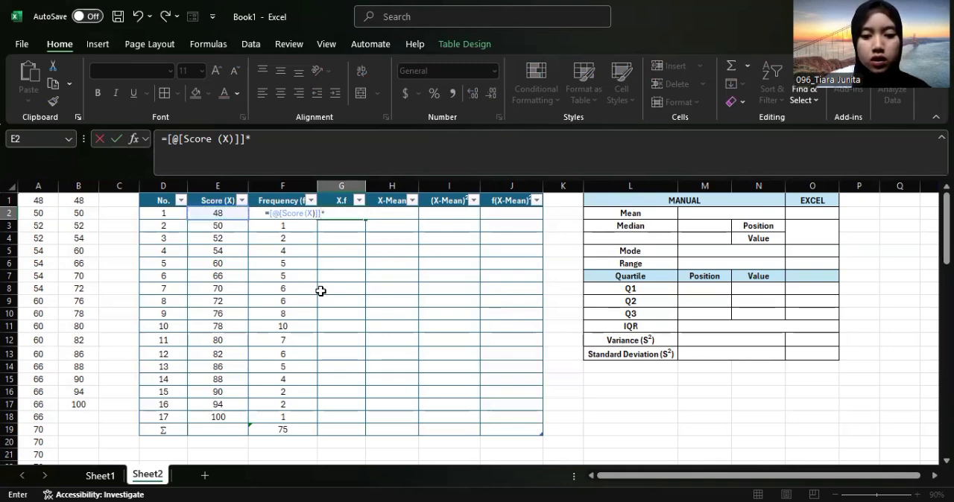
pyautogui.click(254, 214)
pyautogui.press('Return')
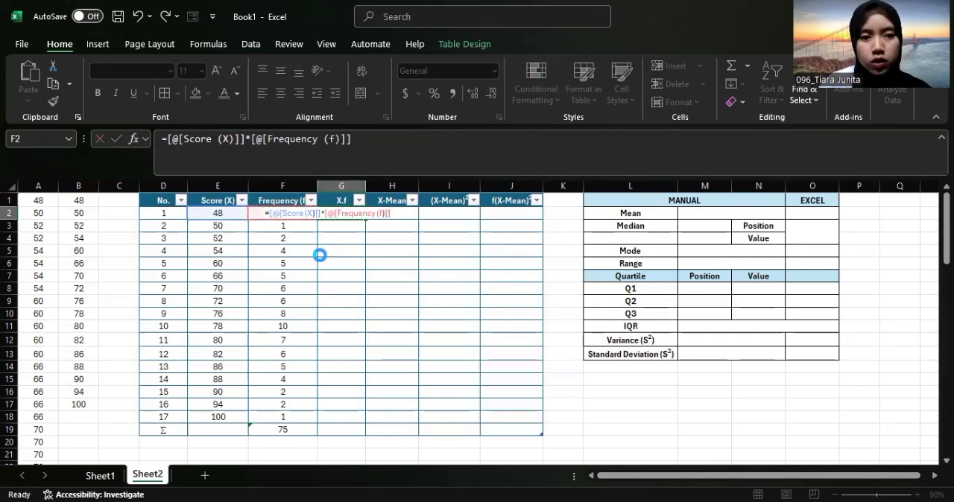
# Copy the SUM formula in F19 across the Σ row through J19, replacing the product formula in G19
pyautogui.click(351, 436)
pyautogui.click(350, 430)
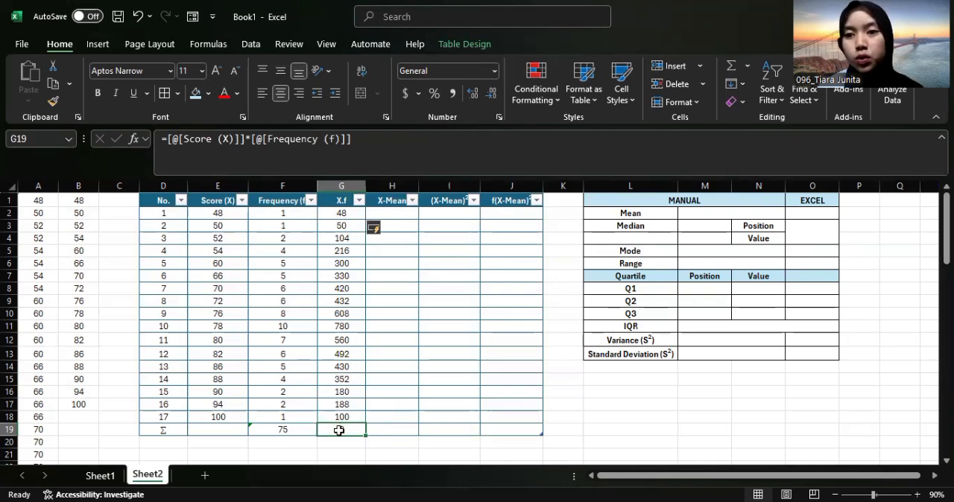
pyautogui.click(296, 429)
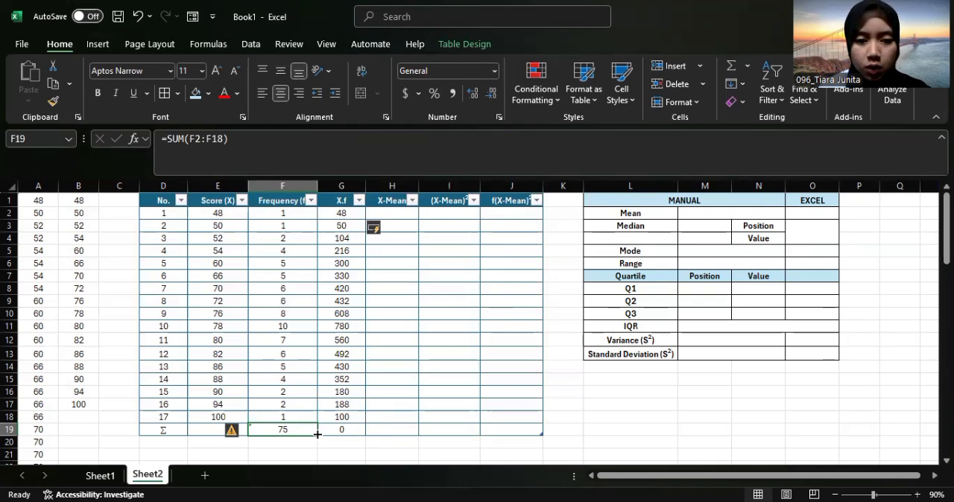
pyautogui.moveTo(314, 434); pyautogui.dragTo(540, 440)
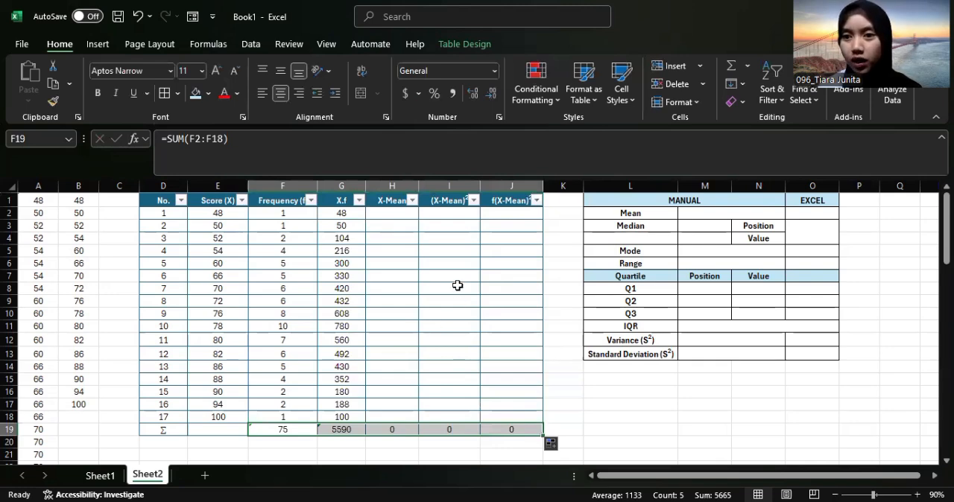
# Calculate the manual Mean in M2 with =G19/F19, dividing the X.f total by the frequency total
pyautogui.click(380, 214)
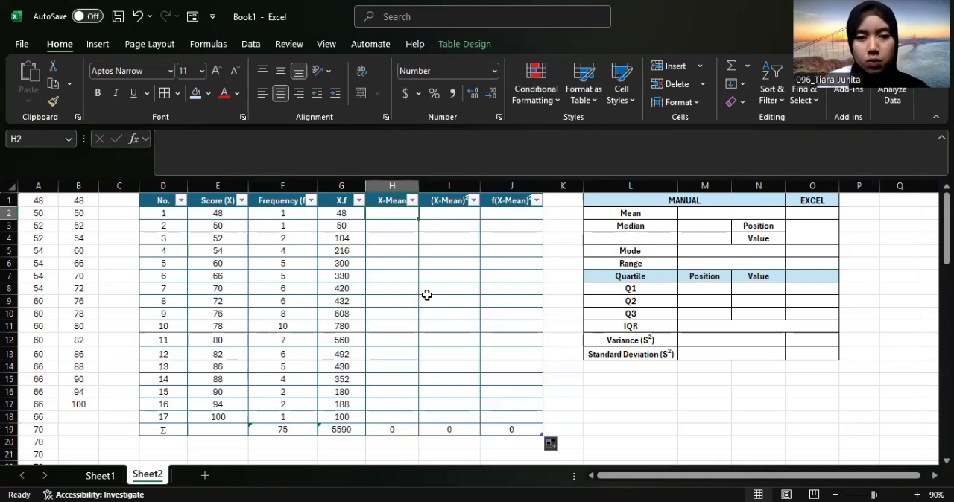
pyautogui.click(749, 217)
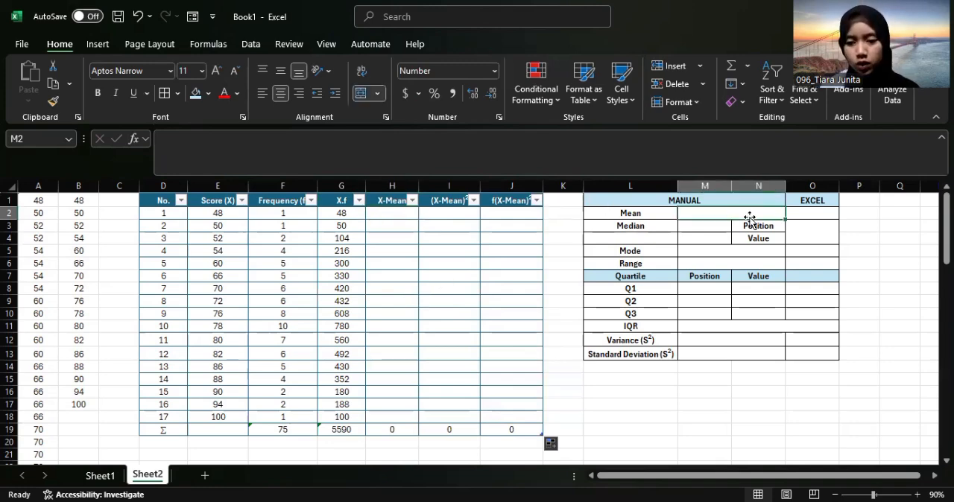
pyautogui.write('=')
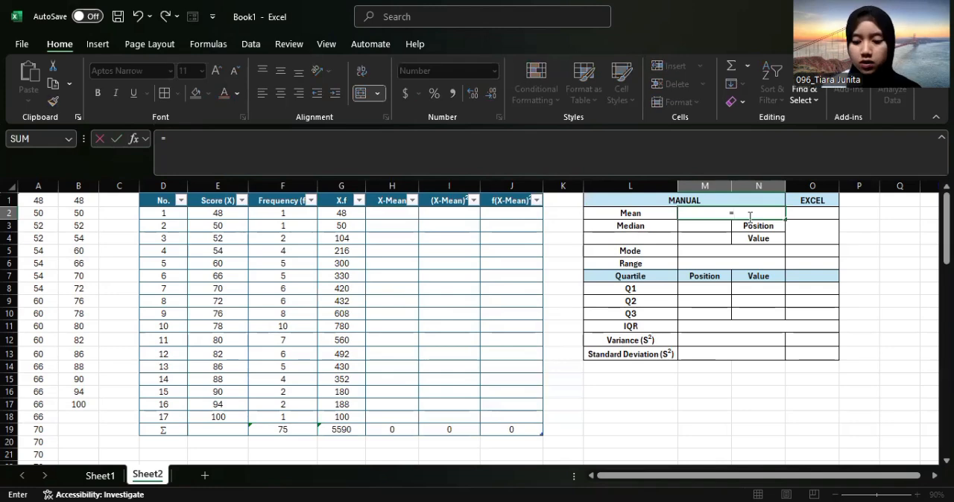
pyautogui.click(344, 429)
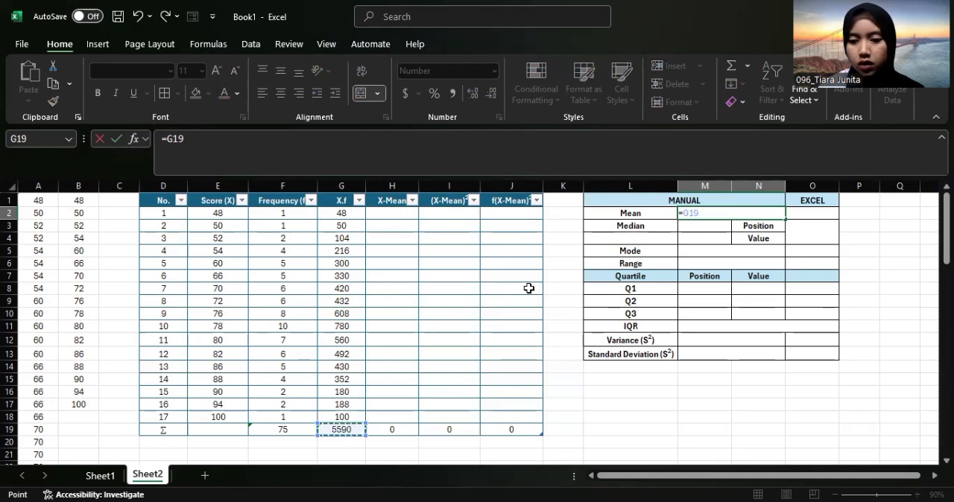
pyautogui.write('/')
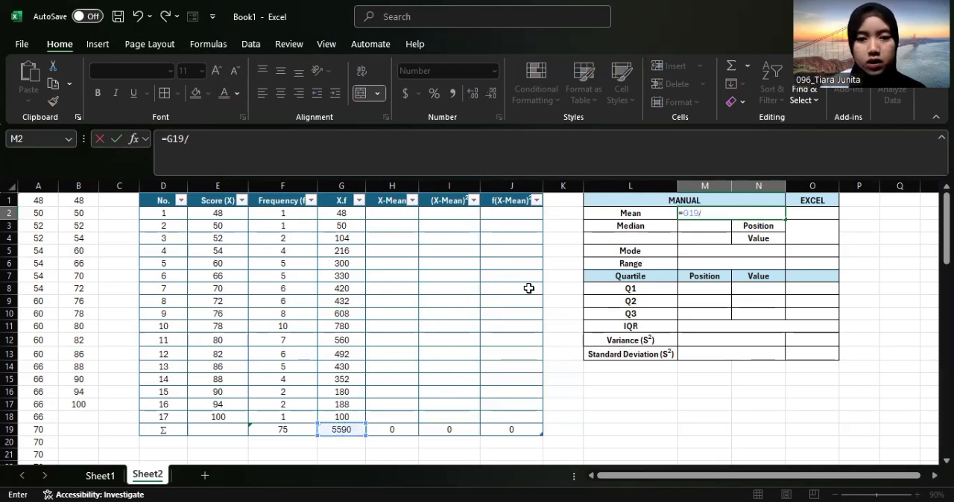
pyautogui.click(279, 429)
pyautogui.press('Return')
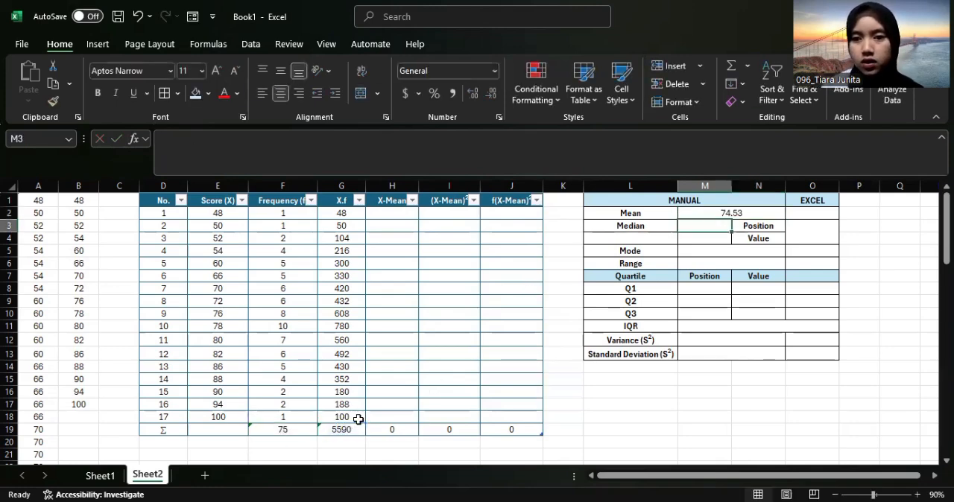
# Calculate the Mean in the EXCEL column's cell O2 with an AVERAGE of column A
pyautogui.click(814, 211)
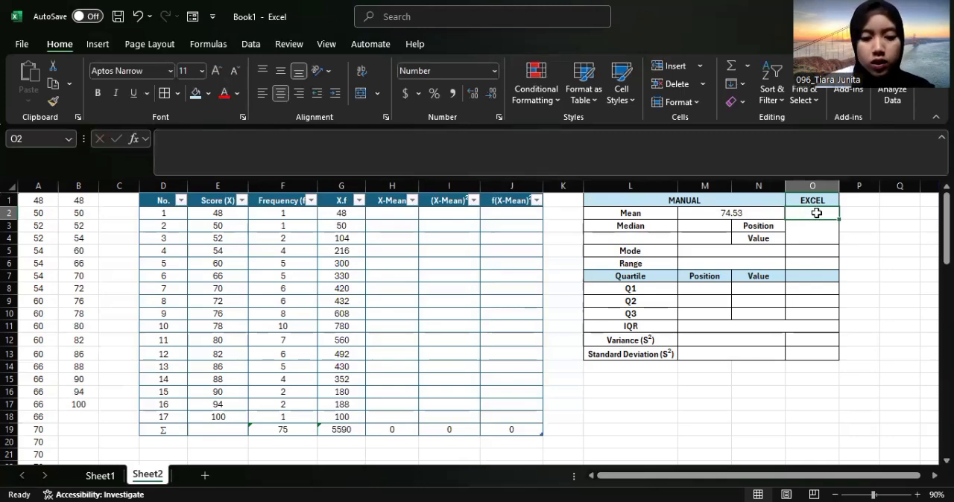
pyautogui.write('=')
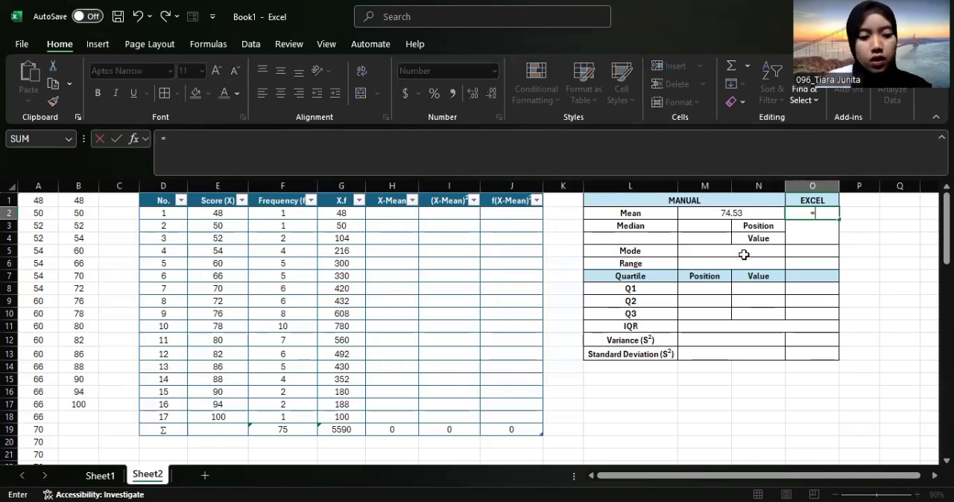
pyautogui.write('A')
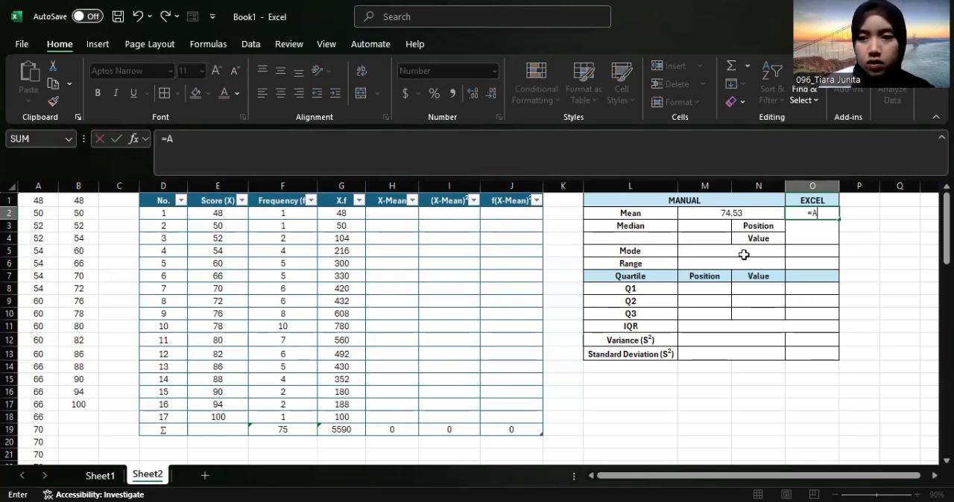
pyautogui.write('VERAGE')
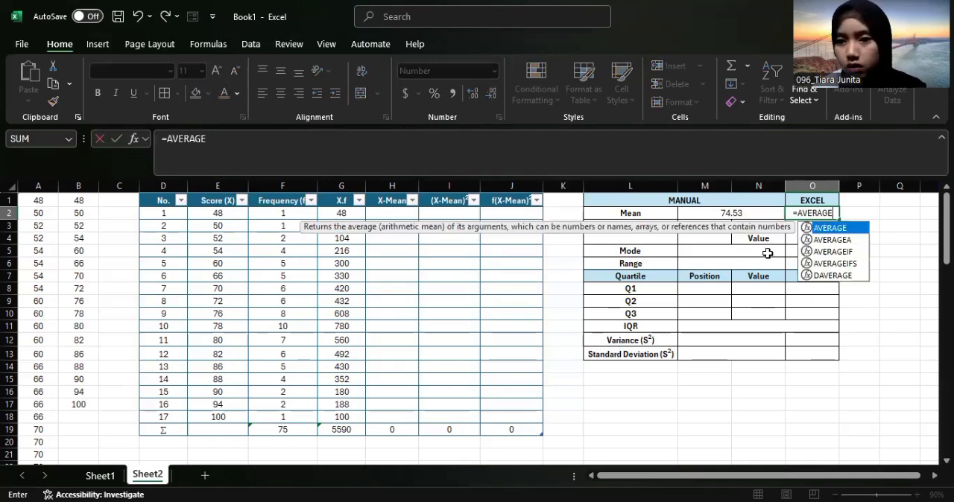
pyautogui.doubleClick(823, 228)
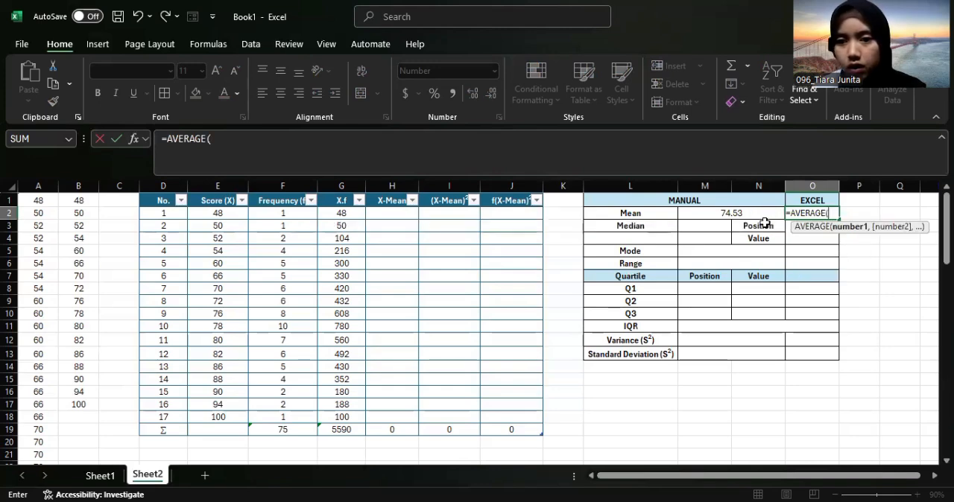
pyautogui.click(33, 186)
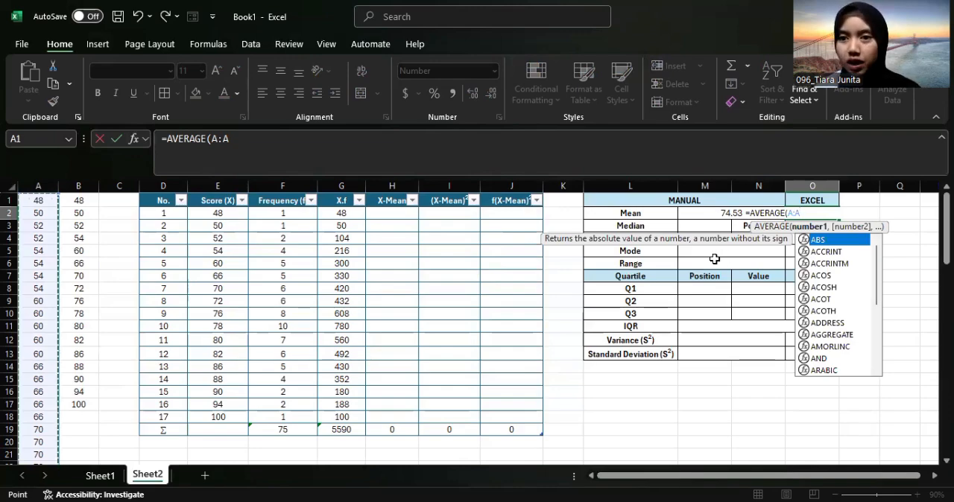
pyautogui.press('Return')
# Calculate the manual Median position in M3 with =(F19+1)/2
pyautogui.click(715, 228)
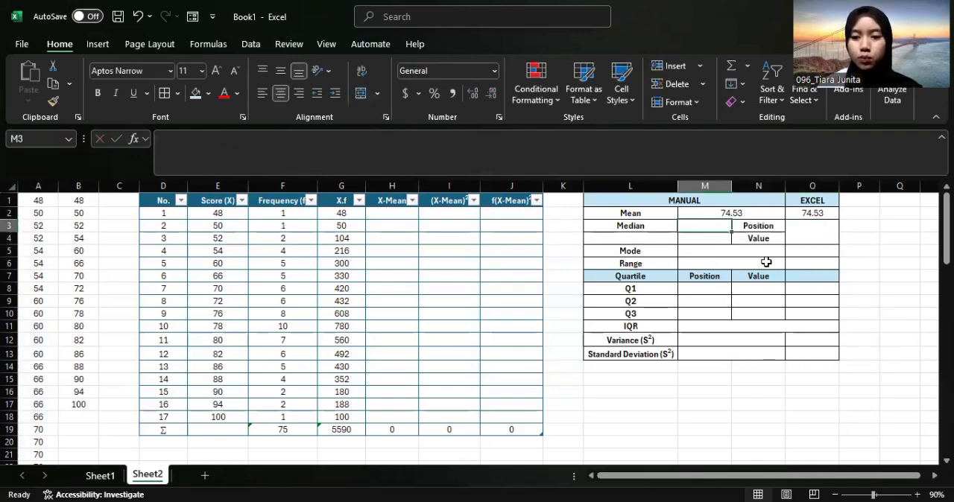
pyautogui.write('=')
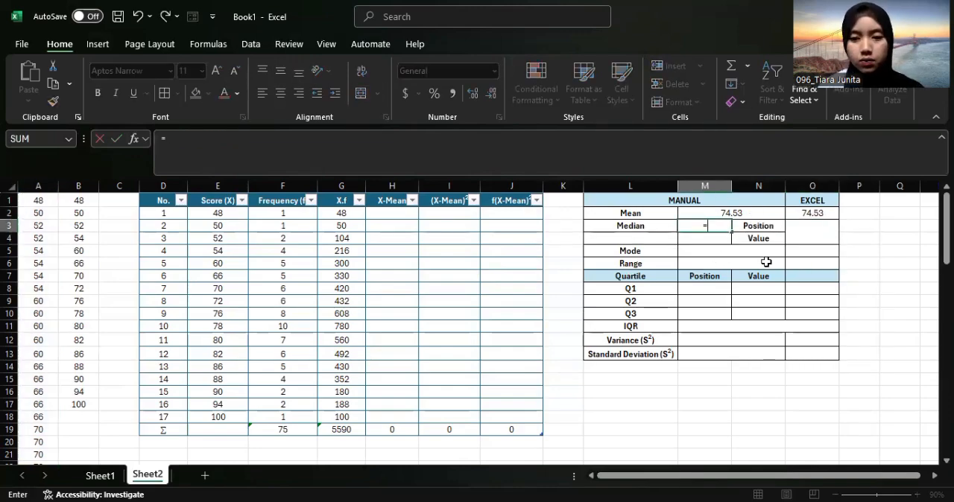
pyautogui.click(283, 429)
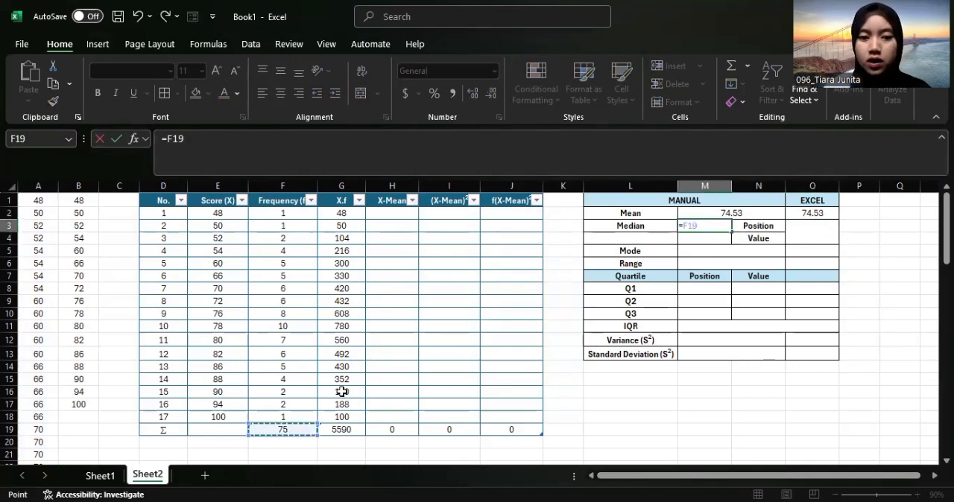
pyautogui.click(684, 225)
pyautogui.write('(F')
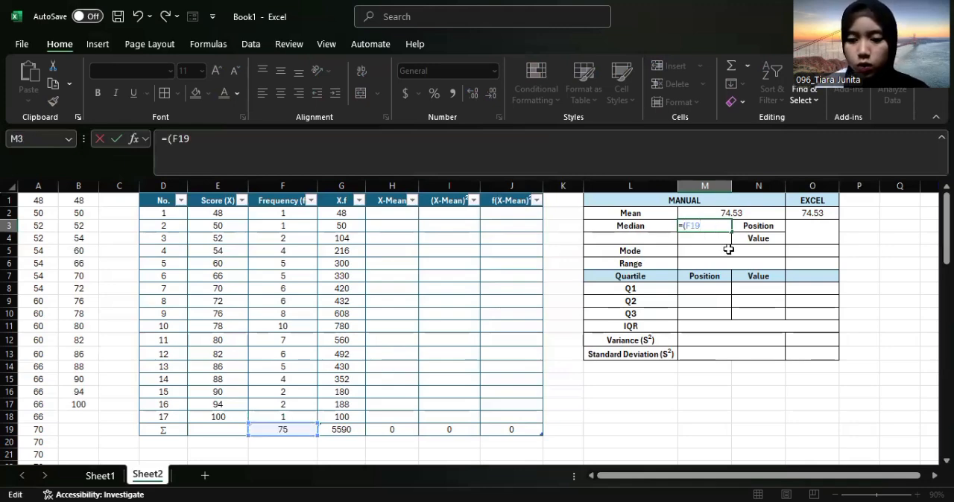
pyautogui.write('1)/2')
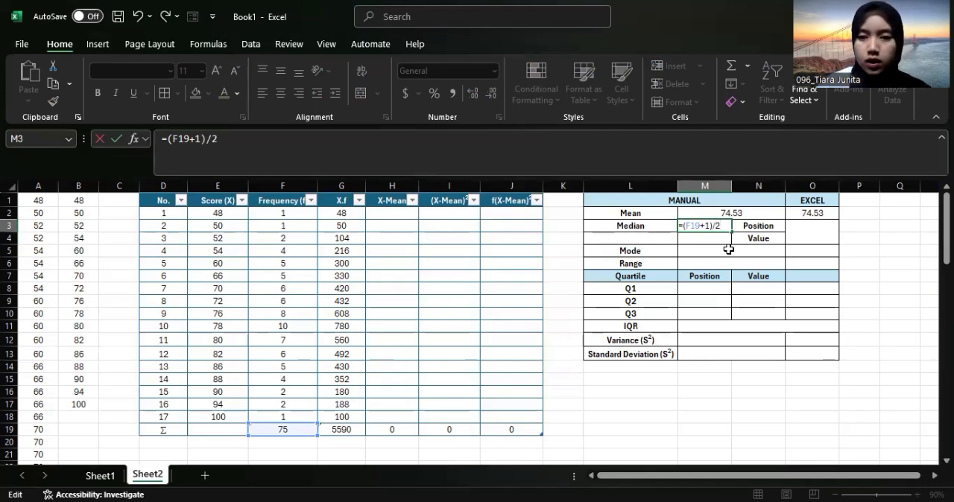
pyautogui.press('Return')
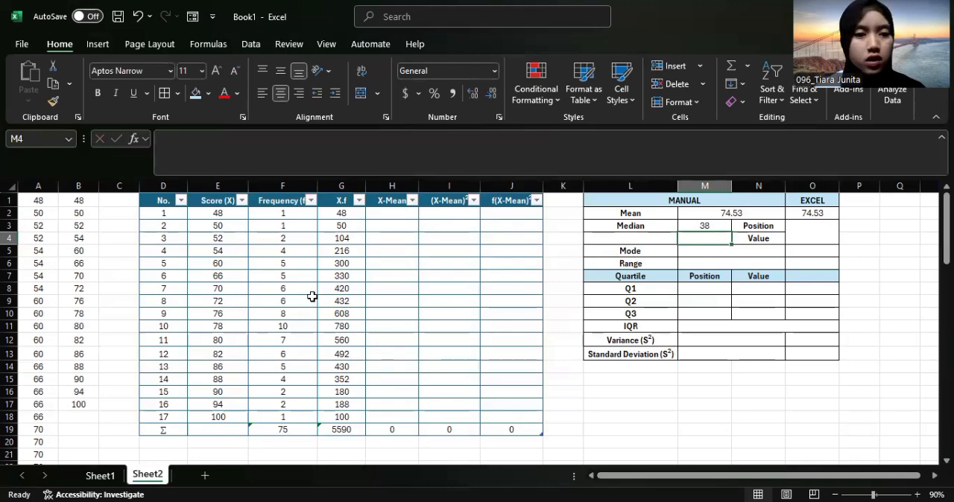
# Look up the 38th score in column A (A38) and enter 76 as the manual Median value in M4
pyautogui.scroll(-2, 89, 345)
pyautogui.scroll(-5, 89, 344)
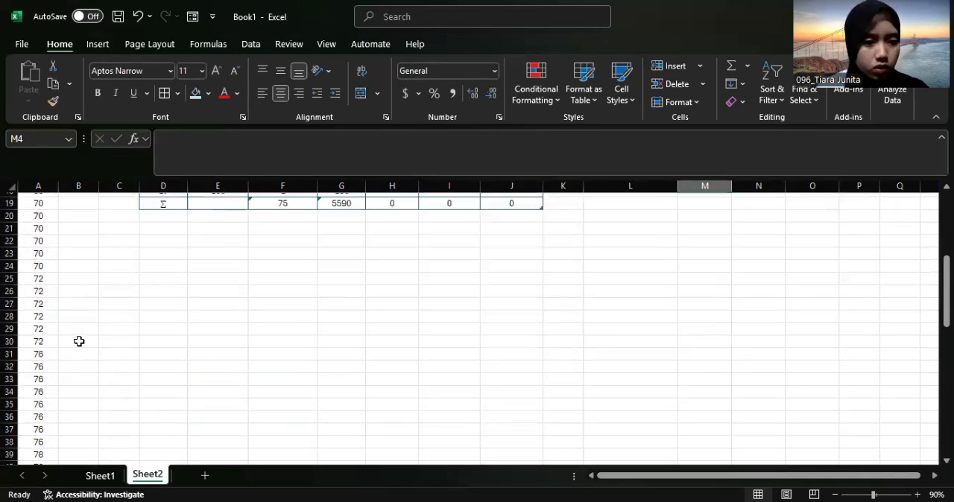
pyautogui.scroll(-1, 40, 387)
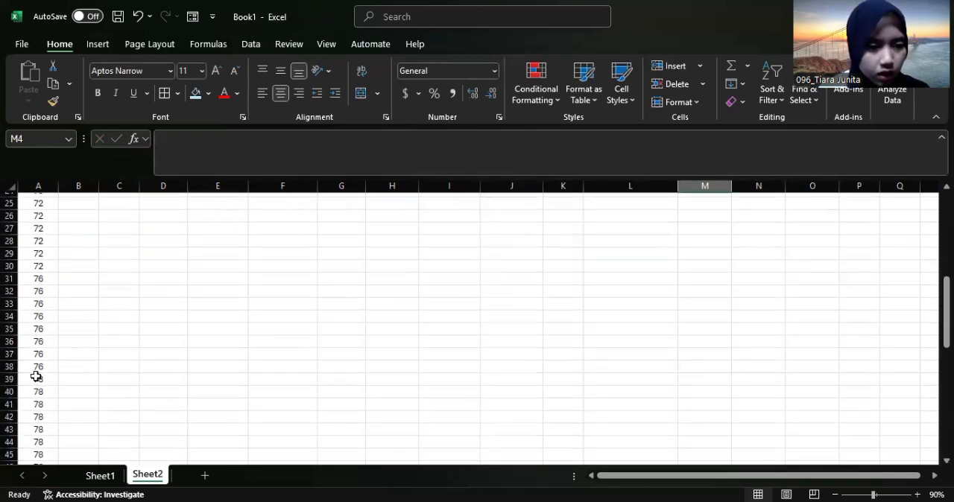
pyautogui.click(38, 367)
pyautogui.scroll(8, 737, 345)
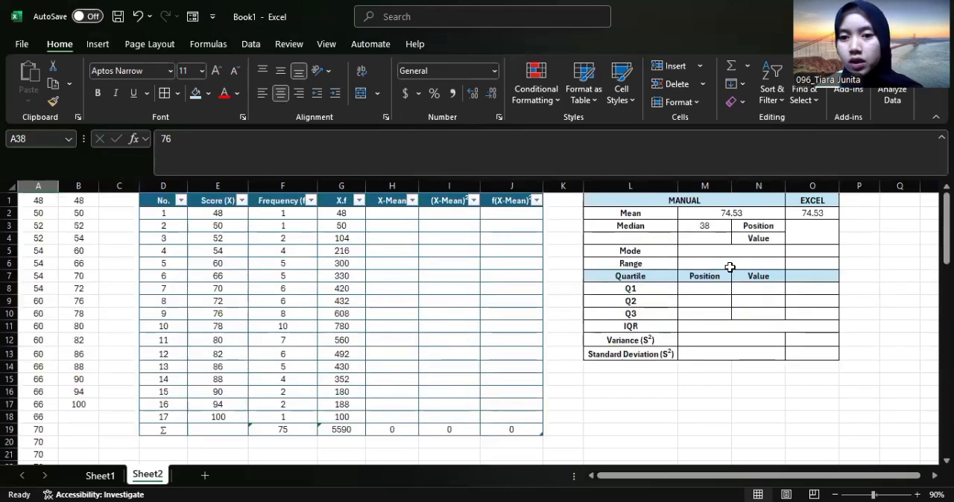
pyautogui.click(712, 237)
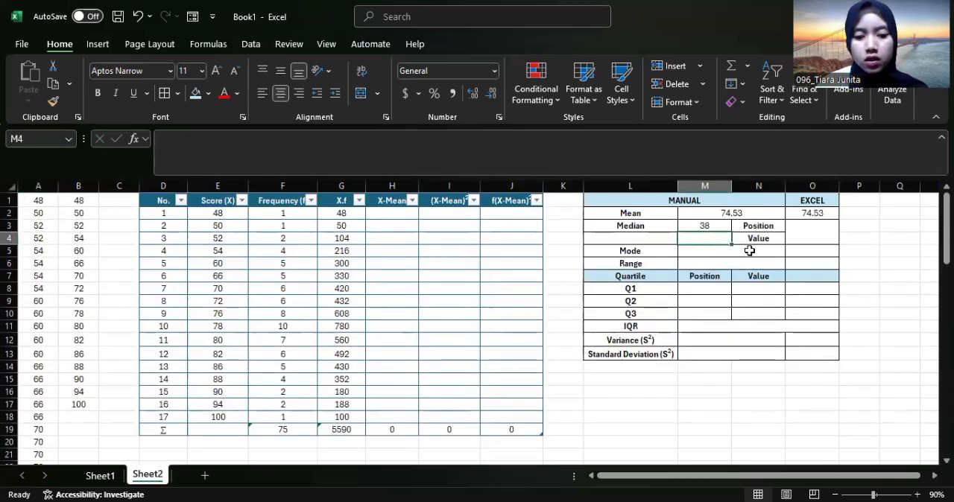
pyautogui.write('76')
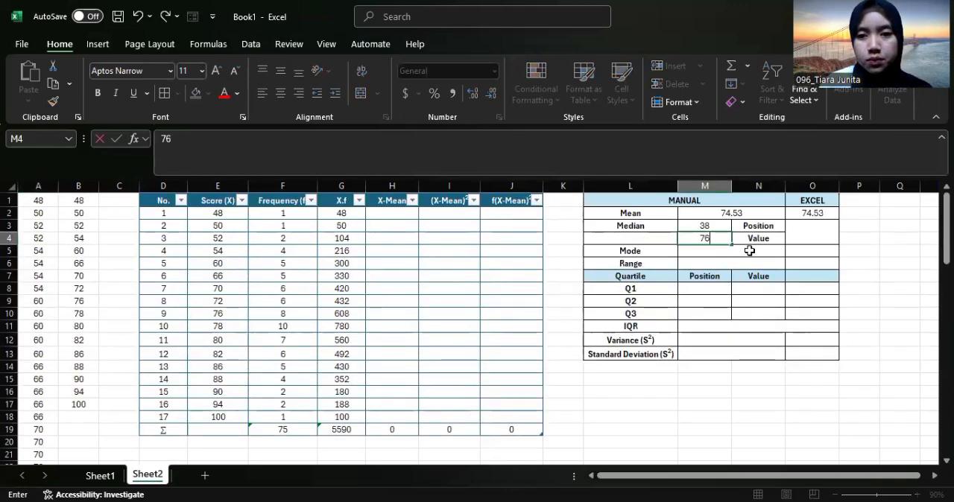
# Calculate the Median in the EXCEL column's merged cell O3 with a MEDIAN of column A
pyautogui.click(814, 233)
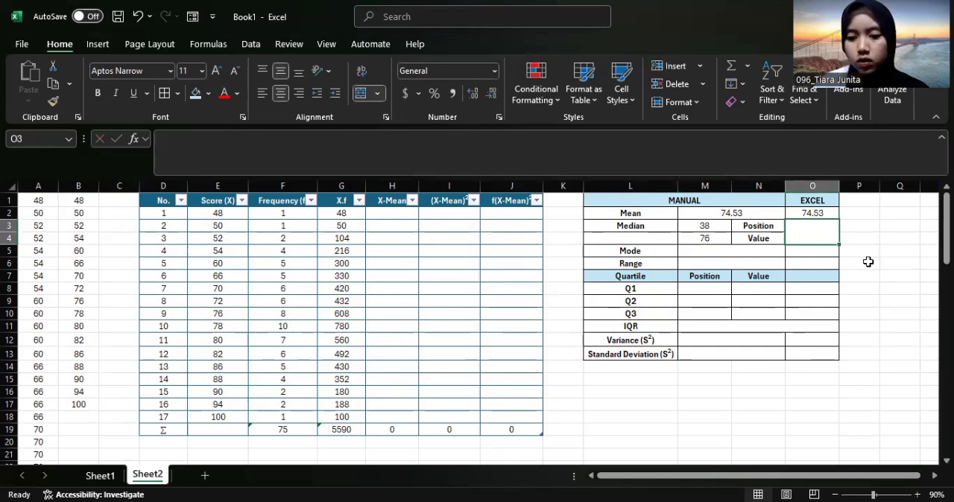
pyautogui.write('=')
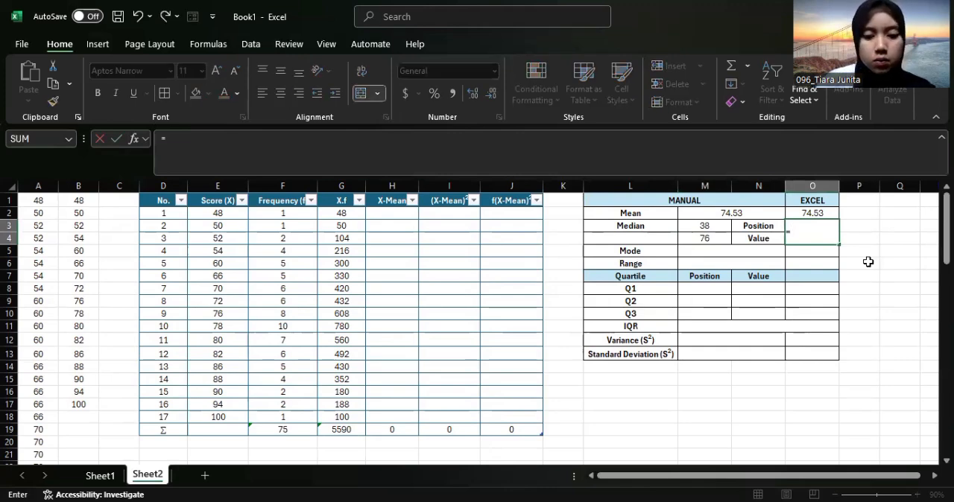
pyautogui.write('MEDIAN')
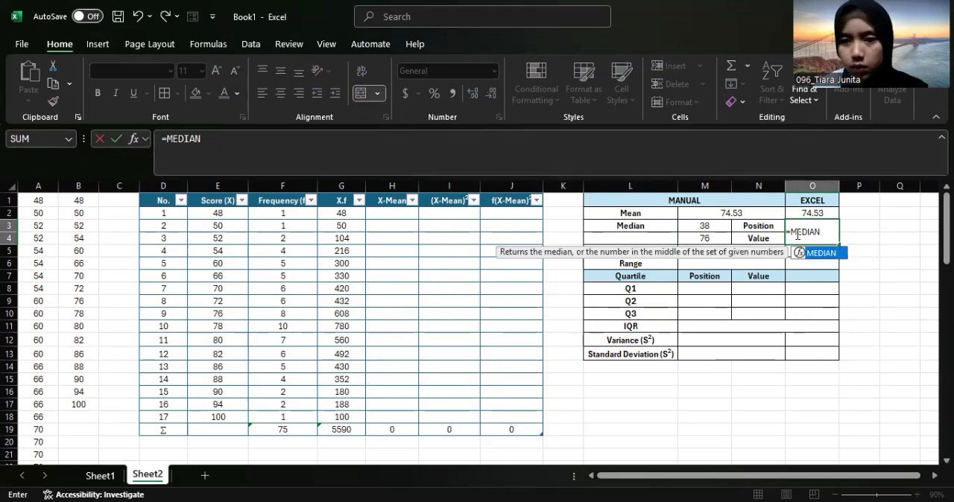
pyautogui.write('(')
pyautogui.click(38, 185)
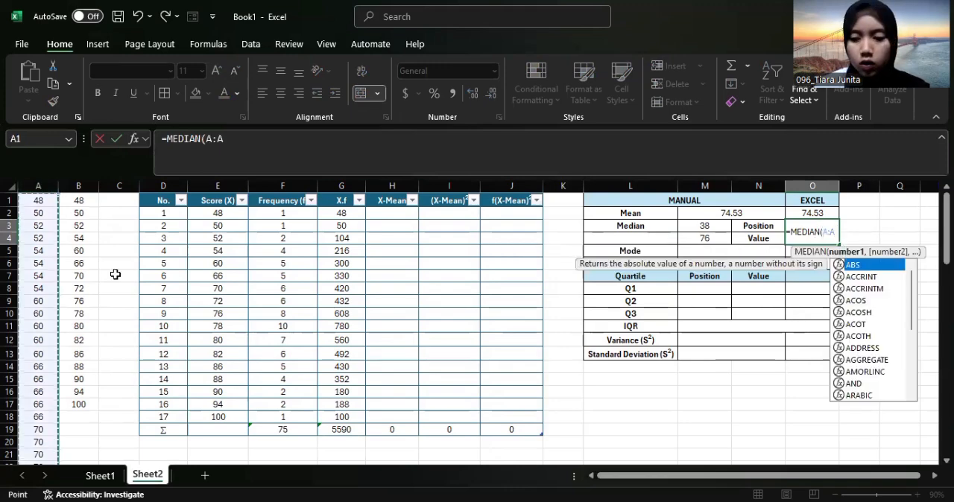
pyautogui.press('Return')
# Find the score with the highest frequency in the table and enter 78 as the manual Mode in M5
pyautogui.click(689, 251)
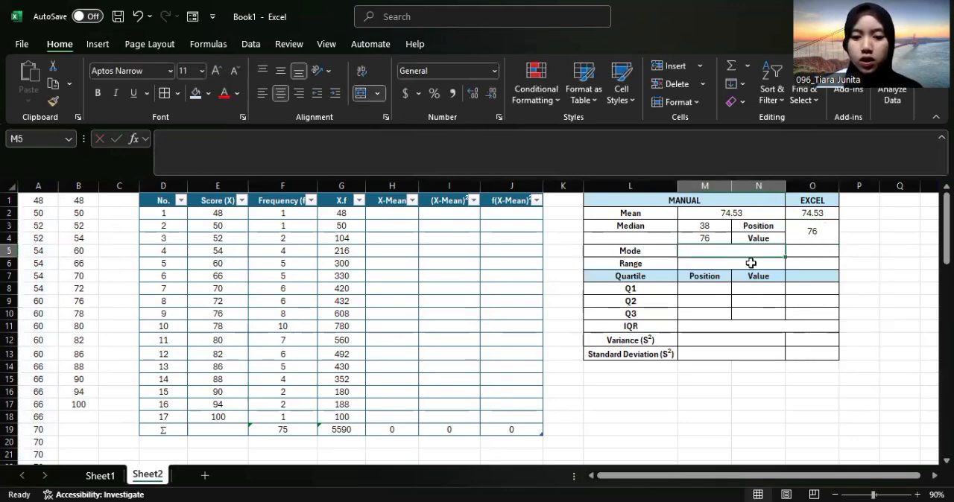
pyautogui.click(308, 326)
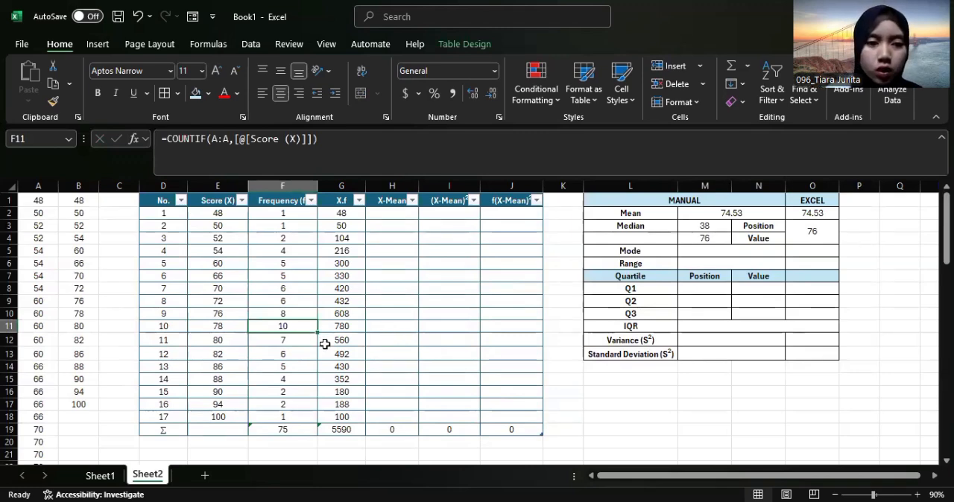
pyautogui.click(742, 251)
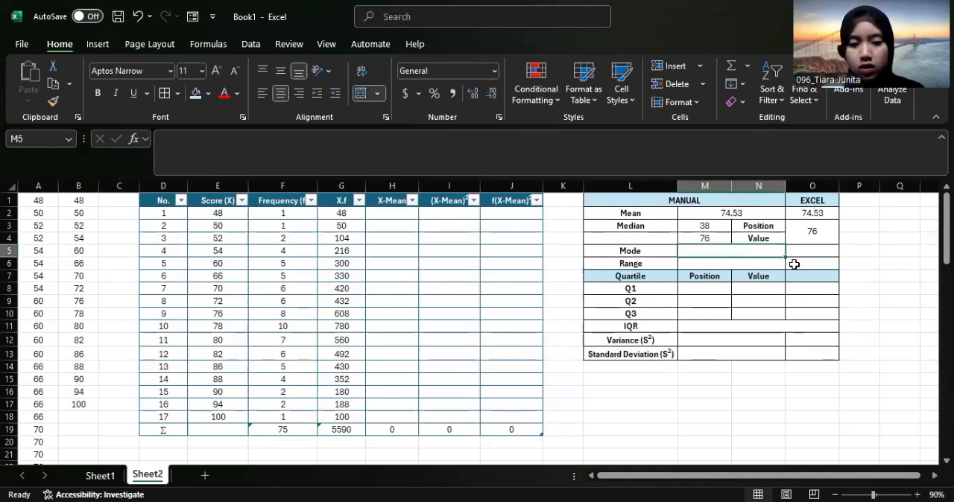
pyautogui.write('78')
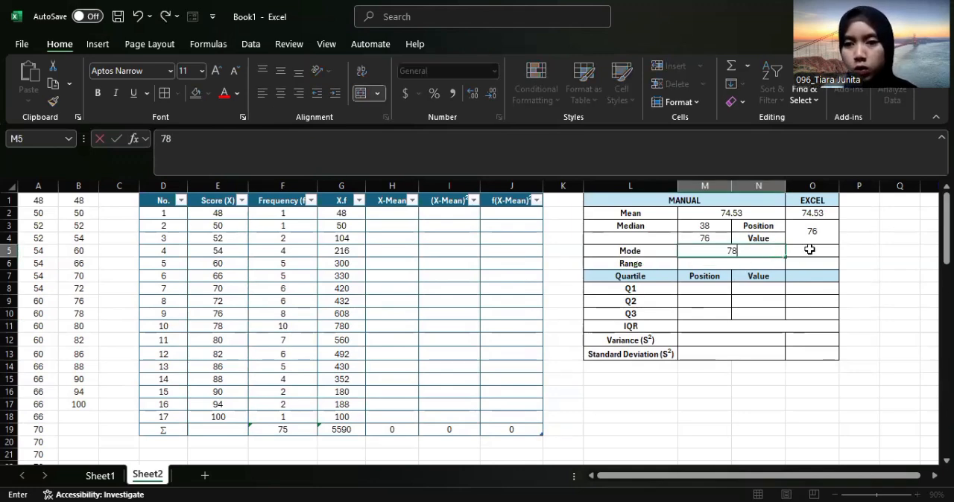
# Calculate the Mode in the EXCEL column's cell O5 with the MODE function on column A
pyautogui.click(810, 250)
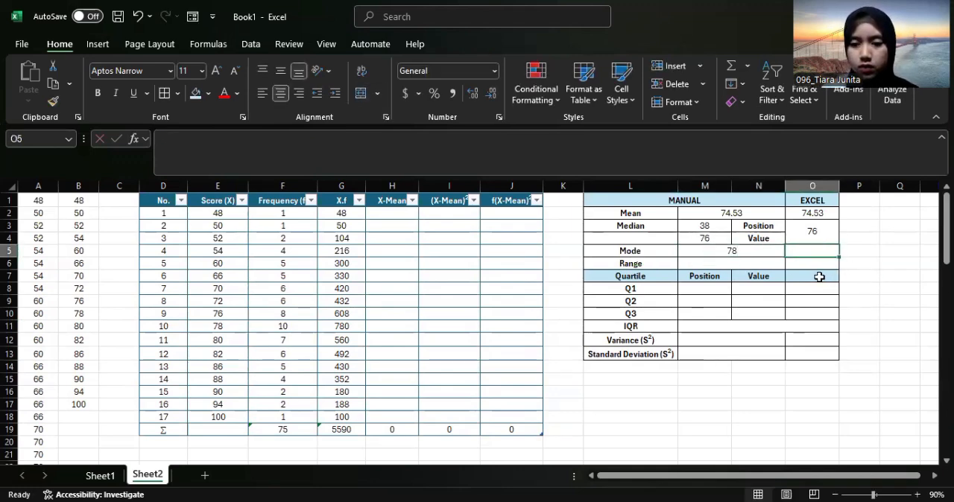
pyautogui.write('=')
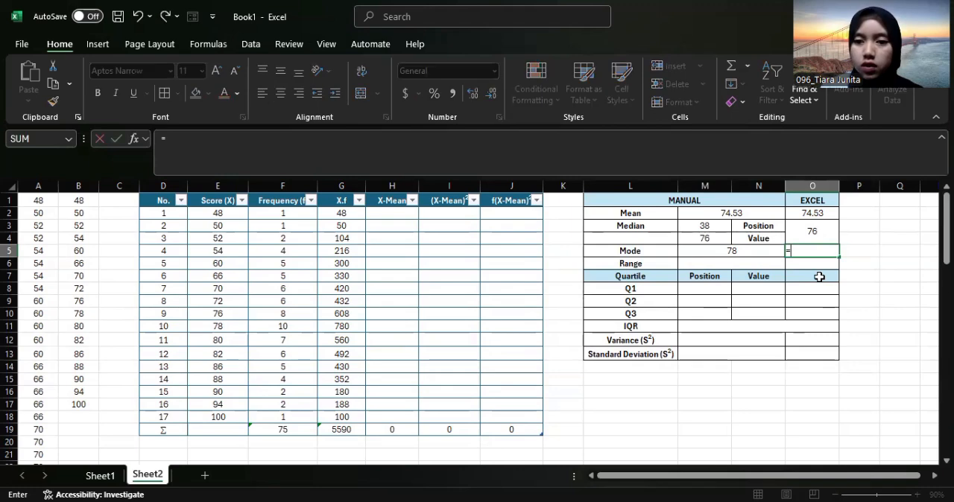
pyautogui.write('MODE')
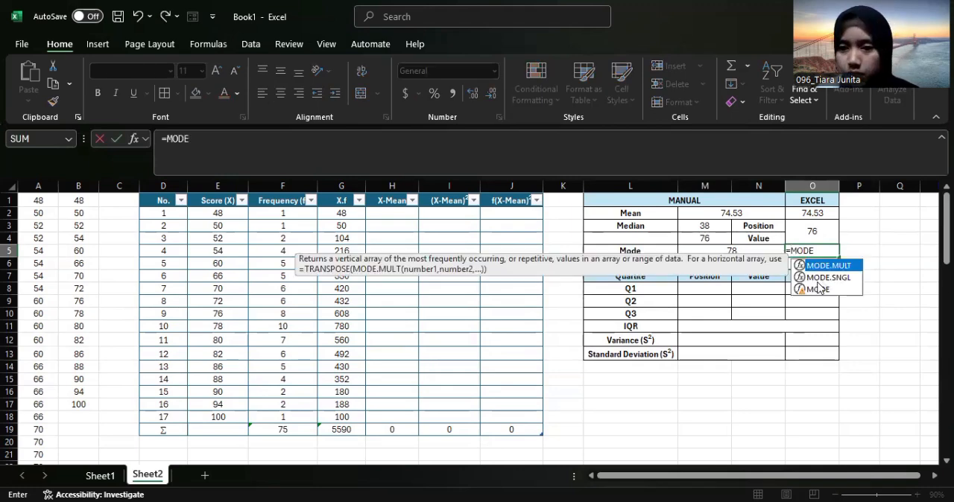
pyautogui.doubleClick(818, 289)
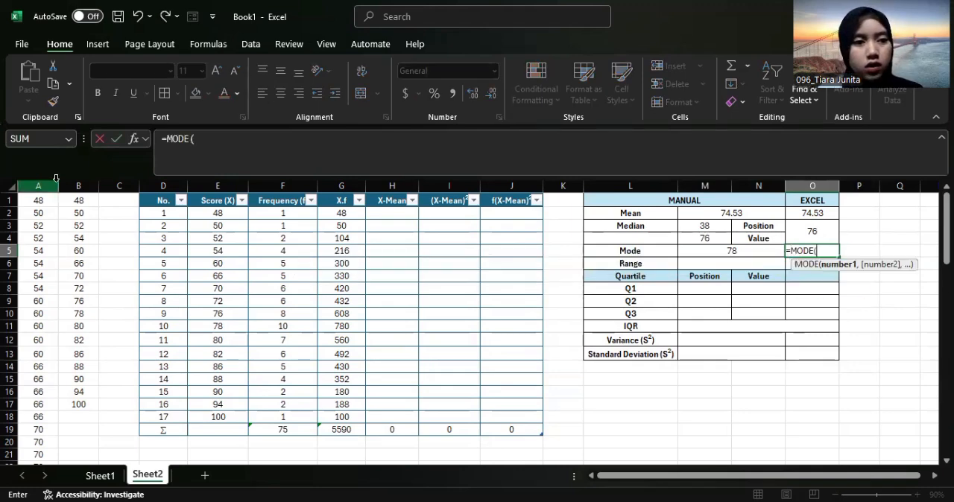
pyautogui.click(38, 186)
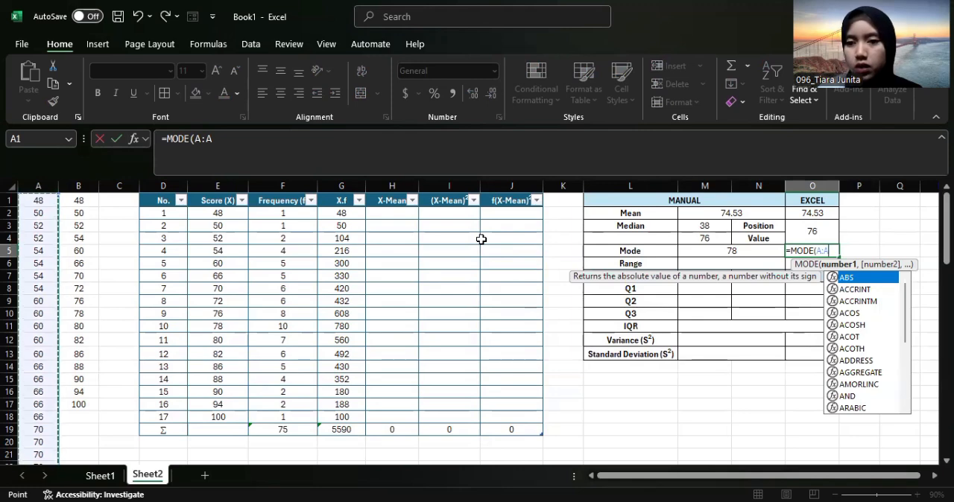
pyautogui.press('Return')
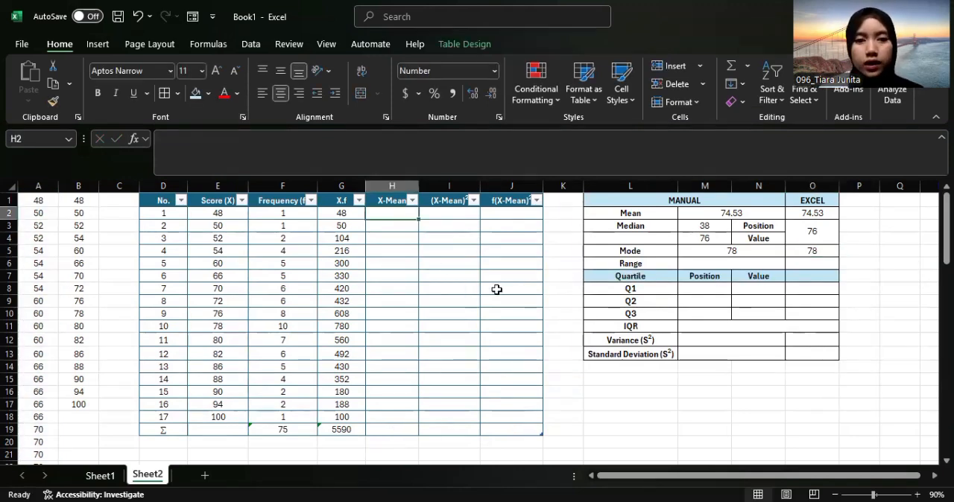
# Fill the X-Mean column from H2 with the formula =[@[Score (X)]]-M2, subtracting the manual Mean from each score
pyautogui.write('=')
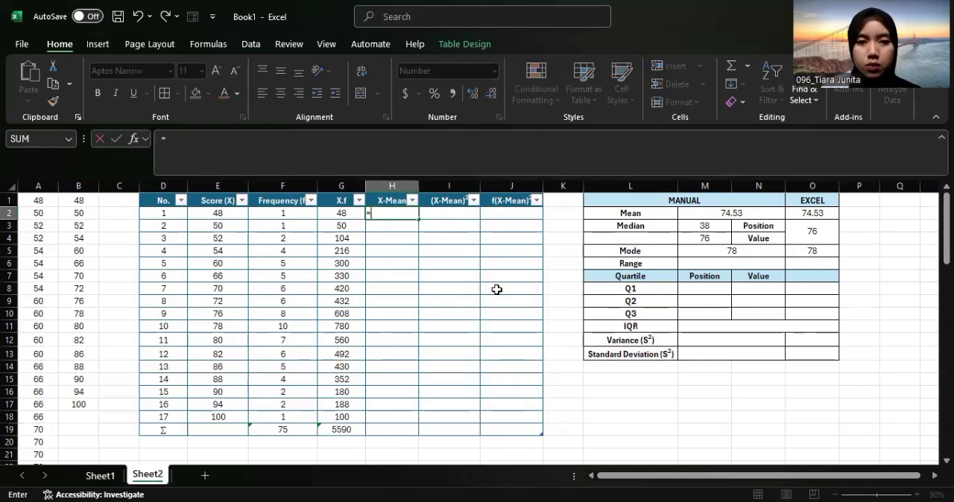
pyautogui.click(224, 215)
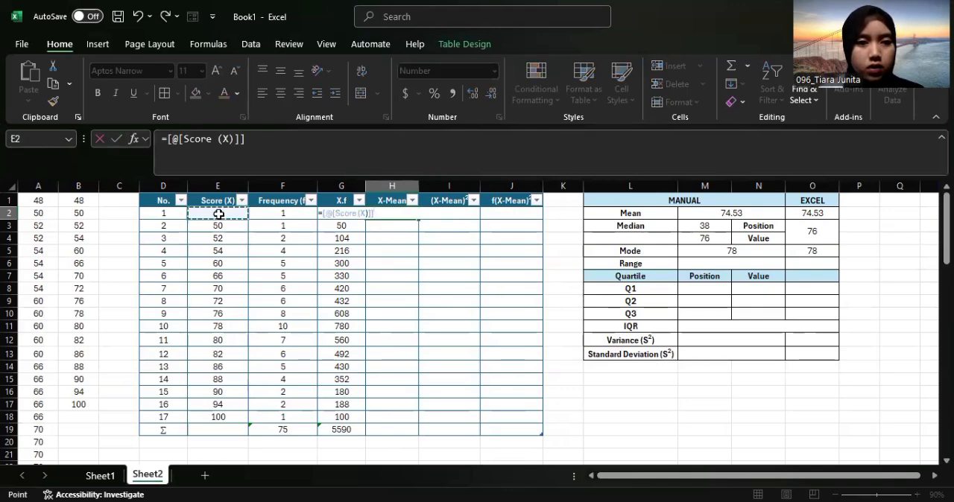
pyautogui.write('-')
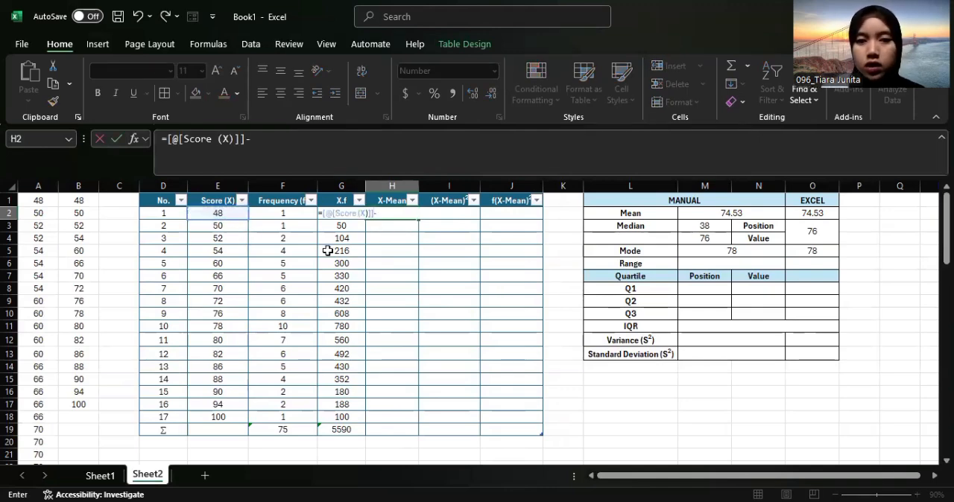
pyautogui.click(762, 208)
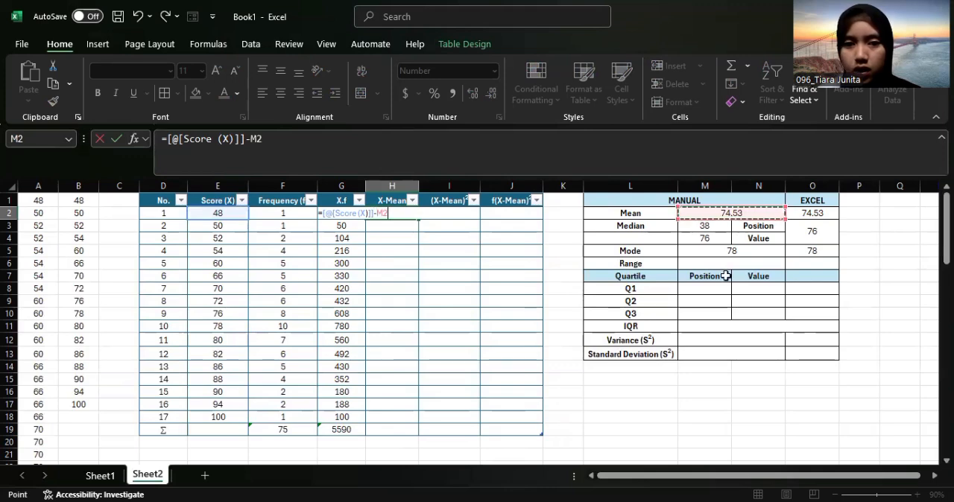
pyautogui.press('Return')
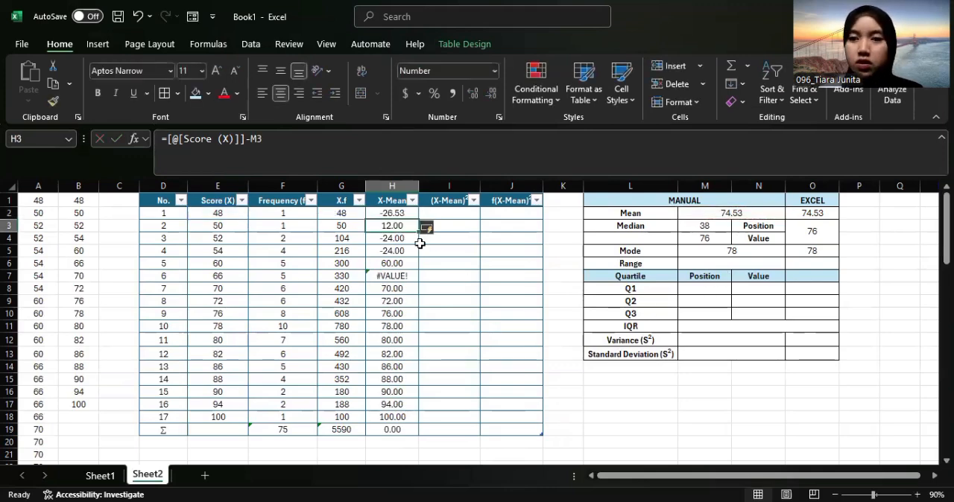
# Make the Mean reference in H2's X-Mean formula absolute, so it reads =[@[Score (X)]]-$M$2 throughout the column
pyautogui.click(391, 214)
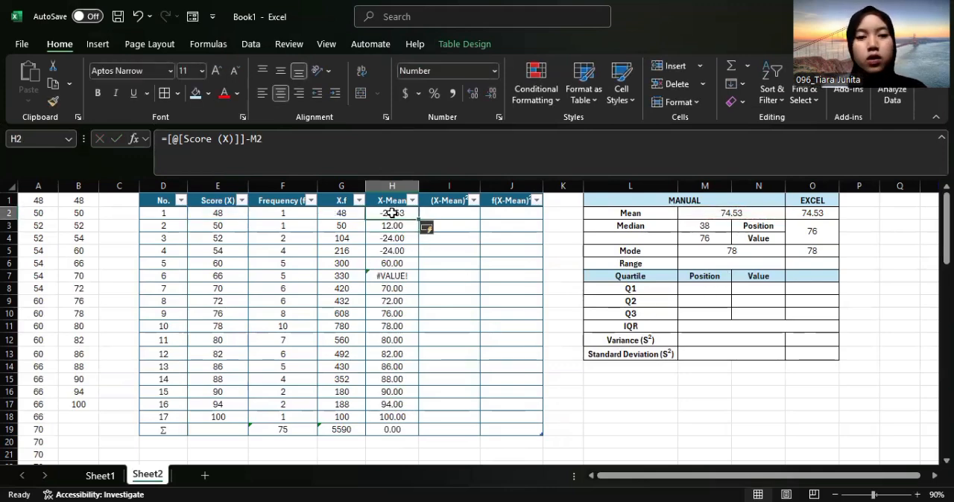
pyautogui.click(252, 140)
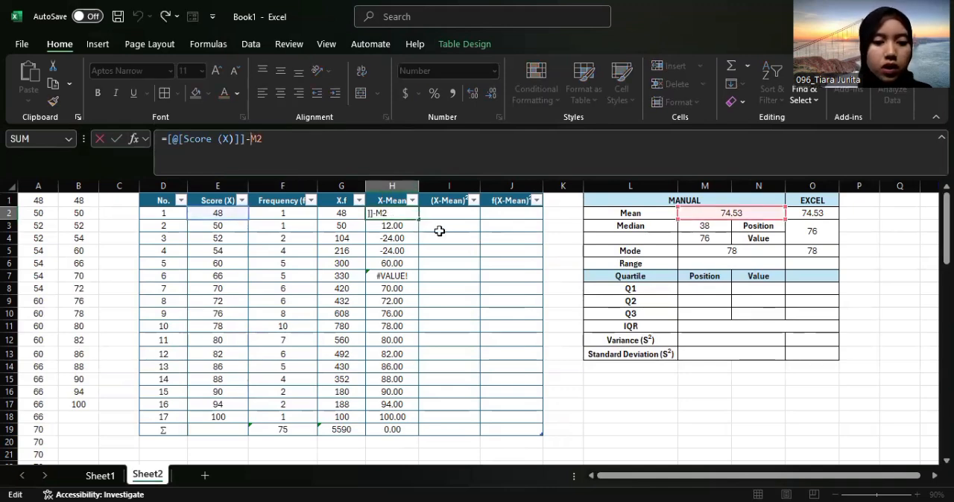
pyautogui.write('$M')
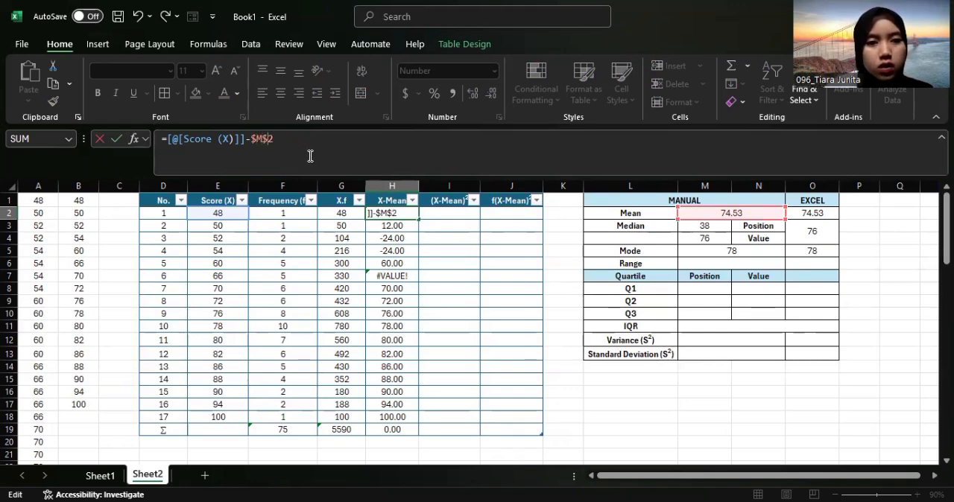
pyautogui.write('$')
pyautogui.press('Return')
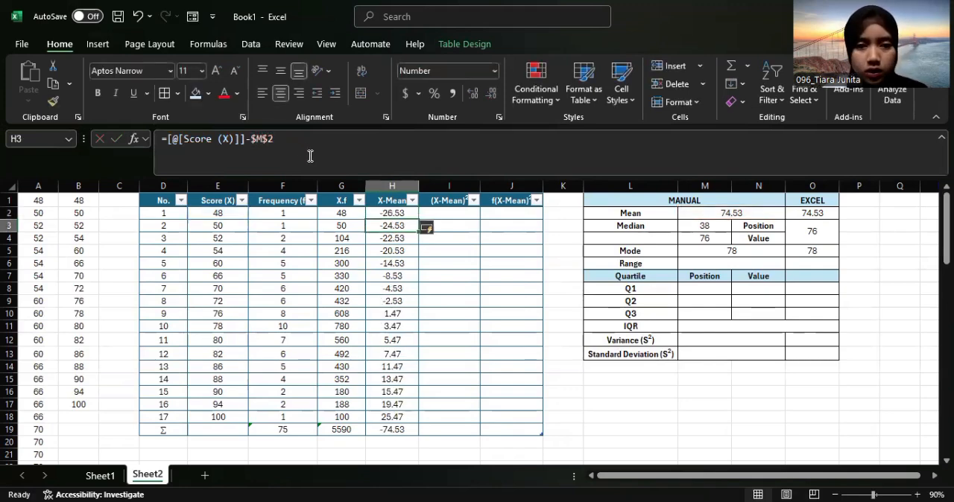
# Copy the SUM formula from the X.f total in G19 across to the X-Mean total in H19
pyautogui.click(407, 432)
pyautogui.click(348, 432)
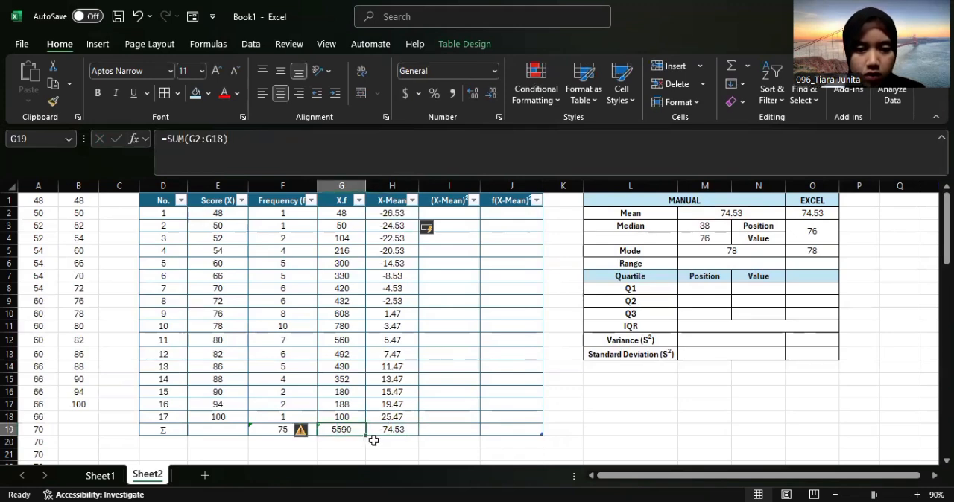
pyautogui.moveTo(365, 438); pyautogui.dragTo(401, 434)
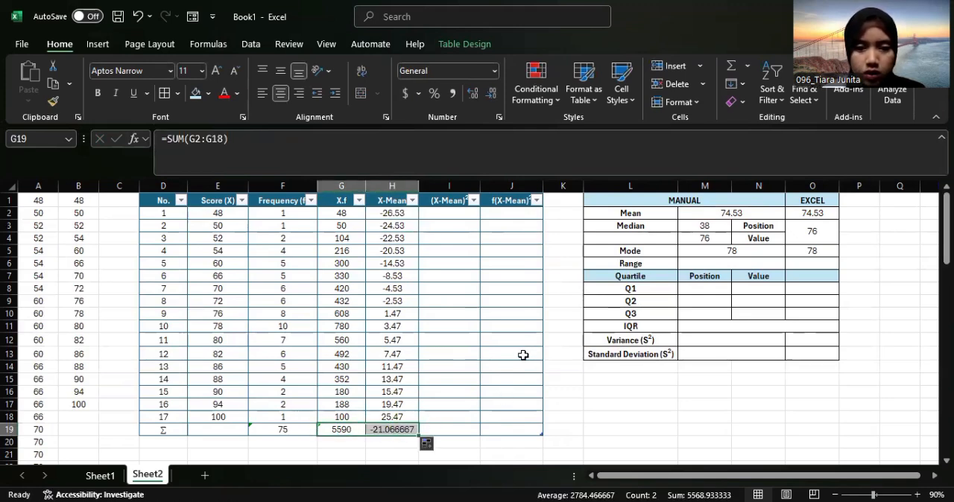
pyautogui.click(396, 440)
# Reduce the X-Mean total in H19 to two decimal places
pyautogui.click(400, 430)
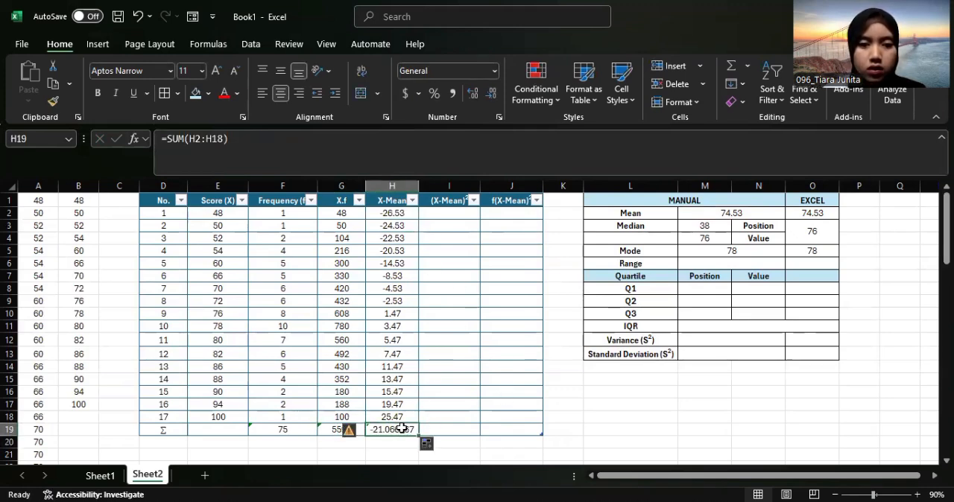
pyautogui.click(491, 95)
pyautogui.click(491, 95)
pyautogui.click(491, 94)
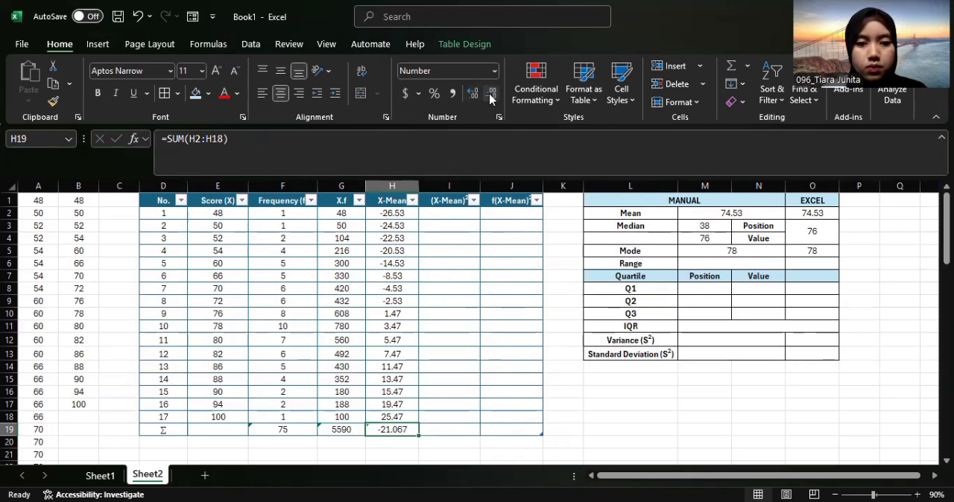
pyautogui.click(491, 95)
# Fill the (X-Mean)² column from I2 with =[@[X-Mean]]^2 and copy H19's SUM formula into I19
pyautogui.click(438, 215)
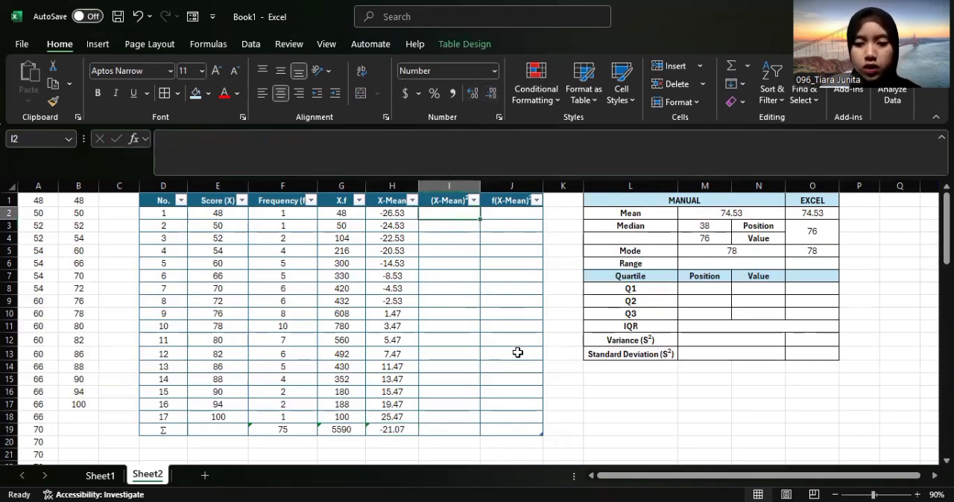
pyautogui.write('=')
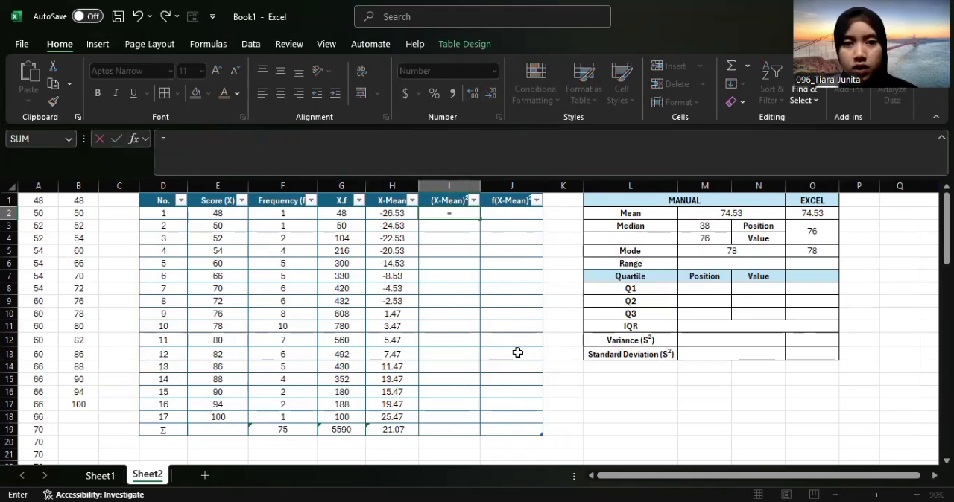
pyautogui.click(400, 213)
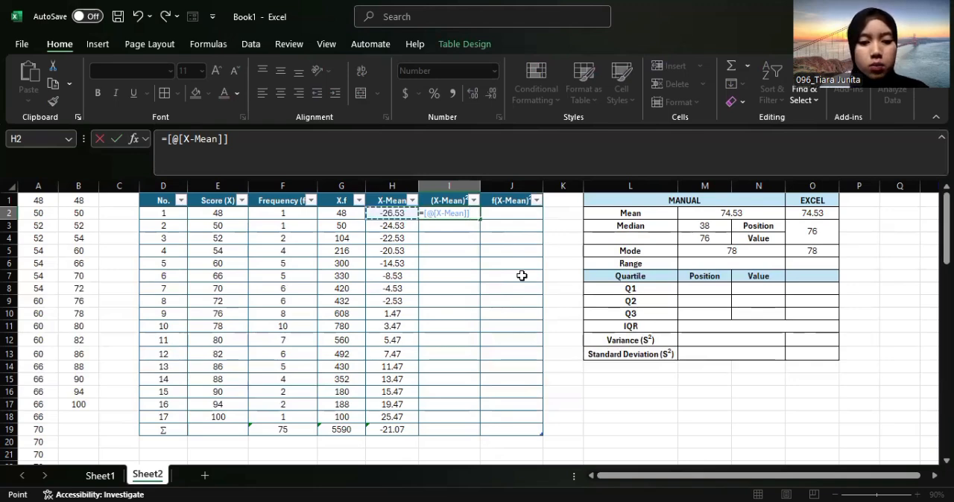
pyautogui.write('^2')
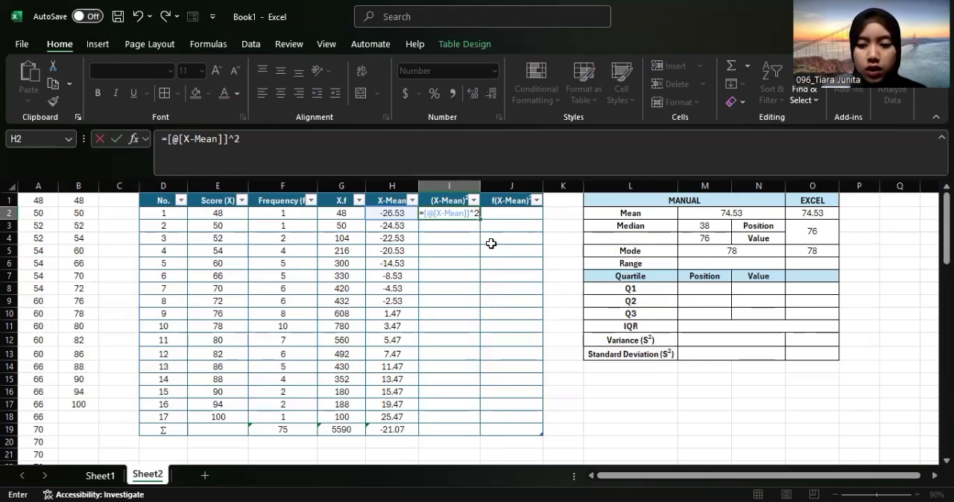
pyautogui.press('Return')
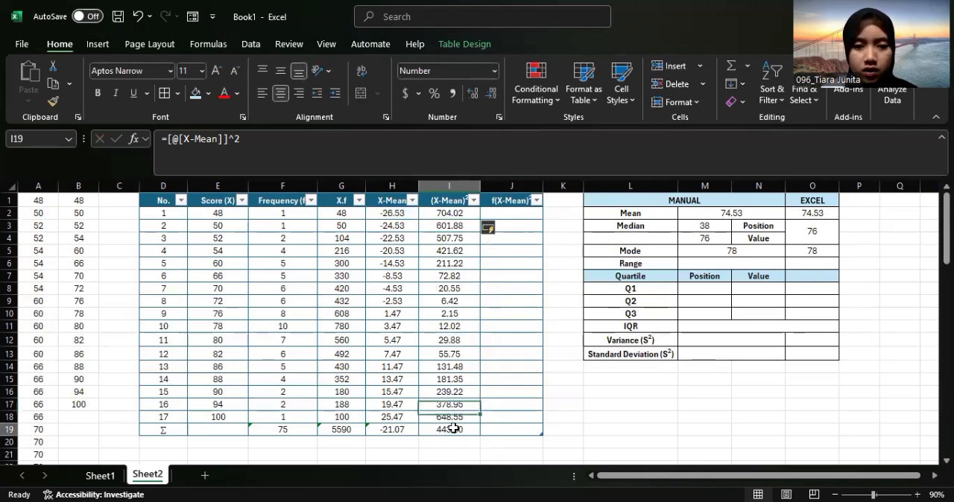
pyautogui.click(394, 430)
pyautogui.moveTo(416, 434); pyautogui.dragTo(447, 431)
# Fill the f(X-Mean)² column from J2 with =[@[Frequency (f)]]*[@[(X-Mean)2]]
pyautogui.click(514, 215)
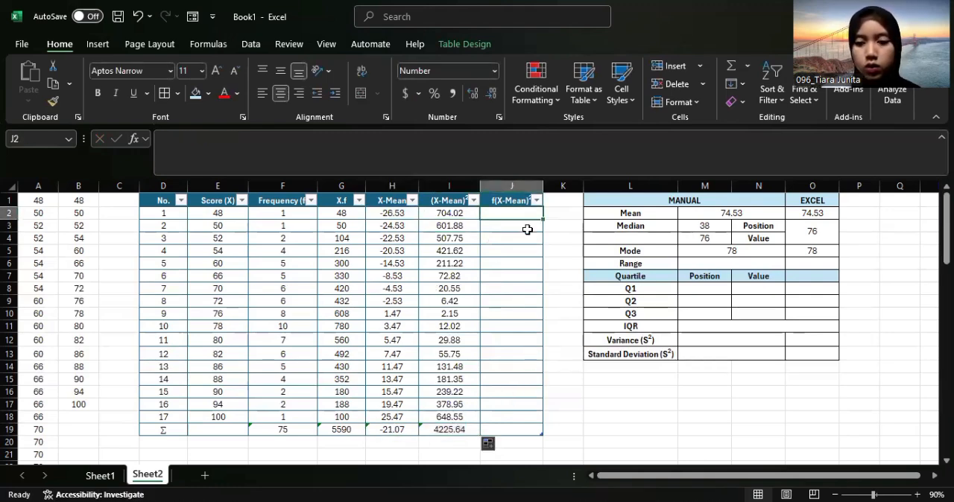
pyautogui.write('=')
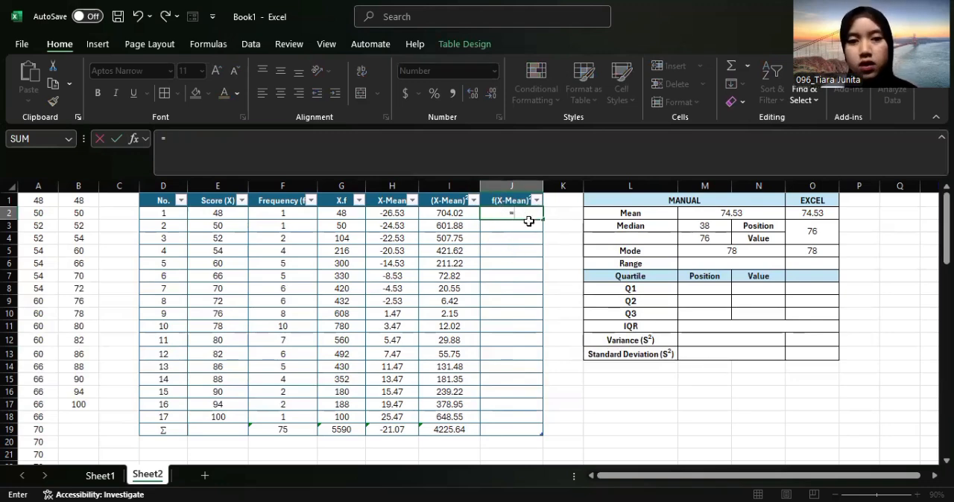
pyautogui.click(285, 214)
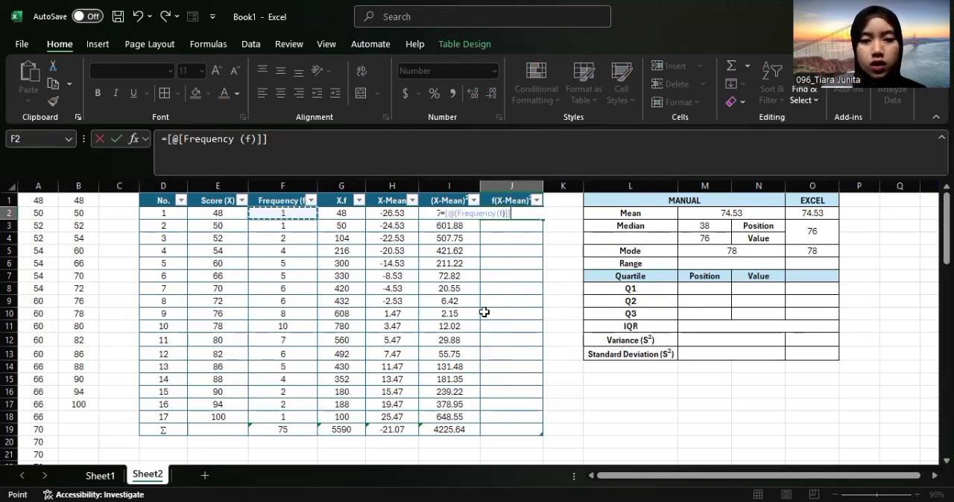
pyautogui.write('*')
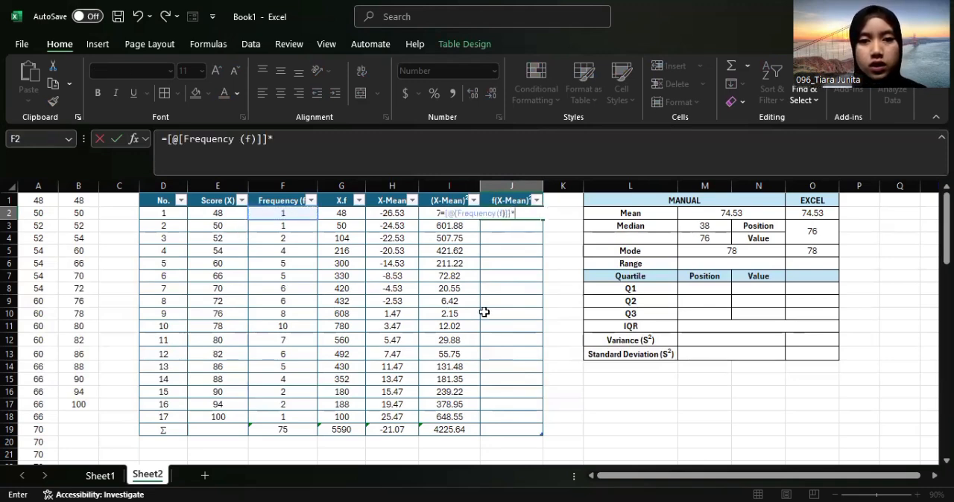
pyautogui.click(426, 213)
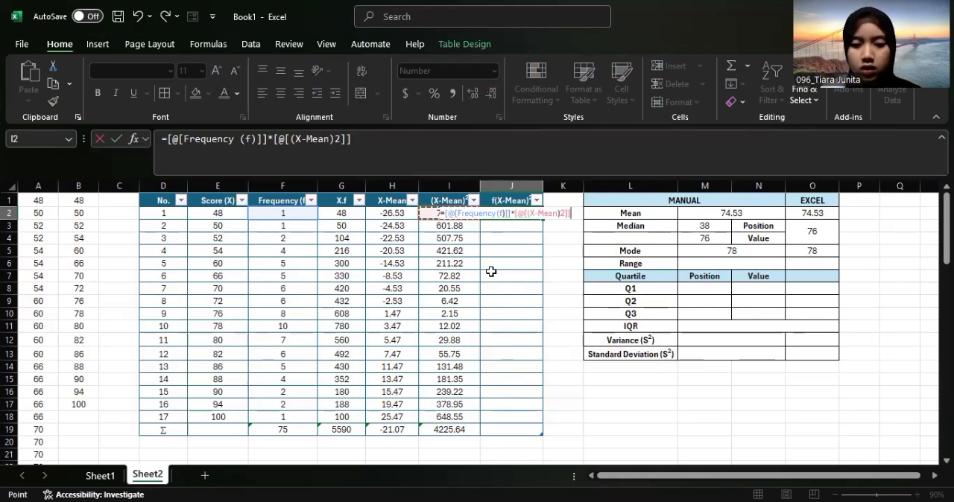
pyautogui.press('Return')
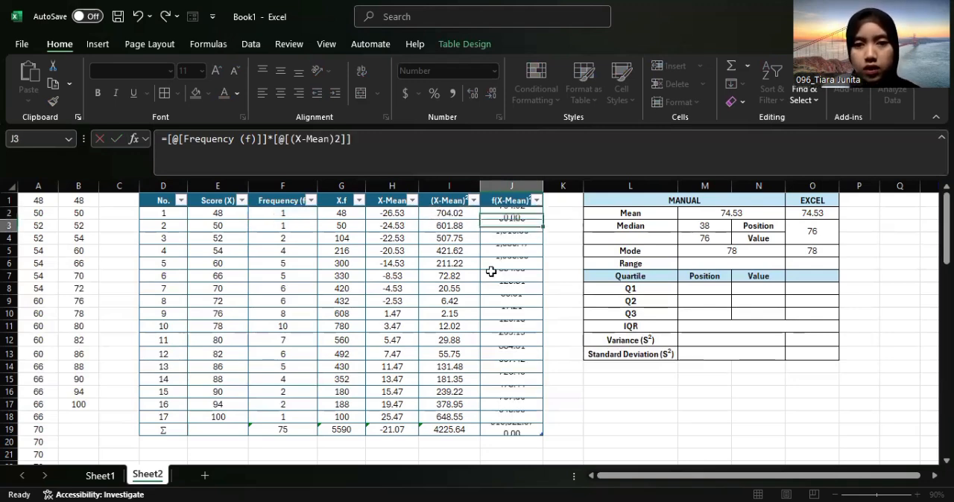
# Copy the SUM formula from the (X-Mean)² total in I19 across to the f(X-Mean)² total in J19
pyautogui.click(461, 431)
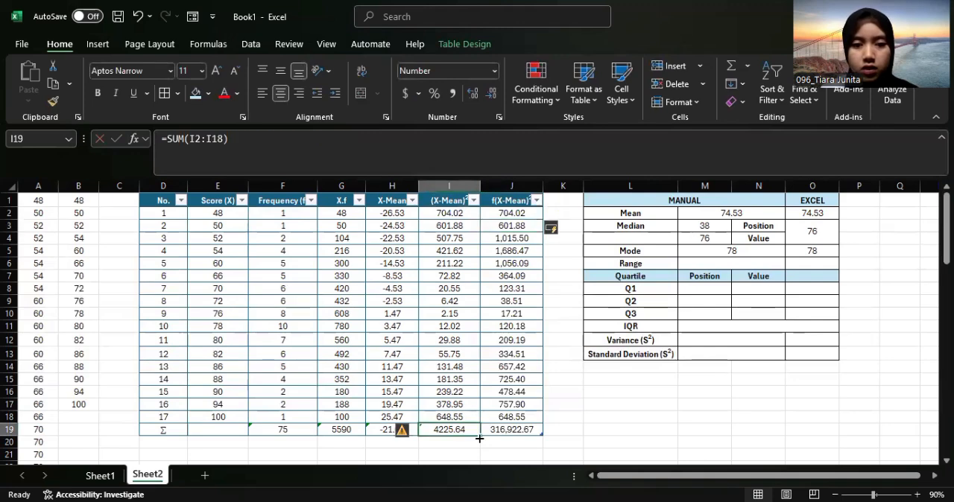
pyautogui.moveTo(476, 437); pyautogui.dragTo(527, 439)
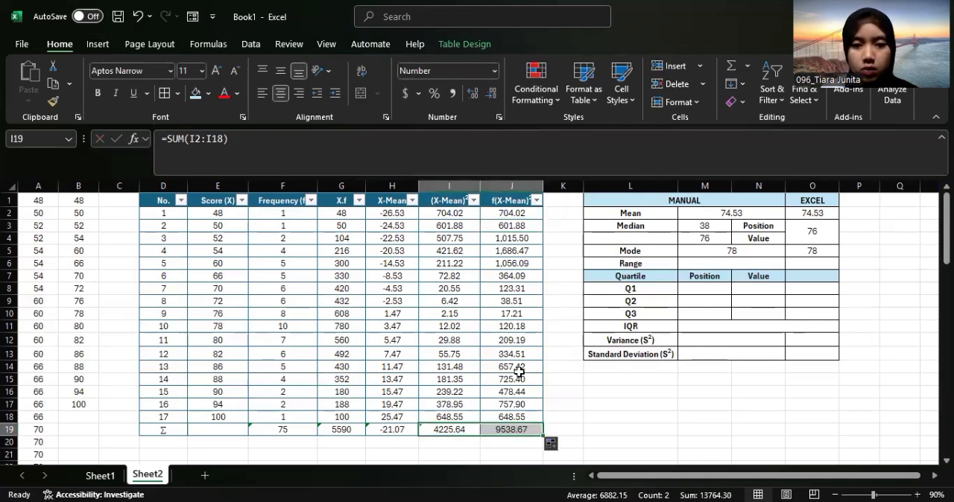
pyautogui.click(512, 273)
pyautogui.click(517, 215)
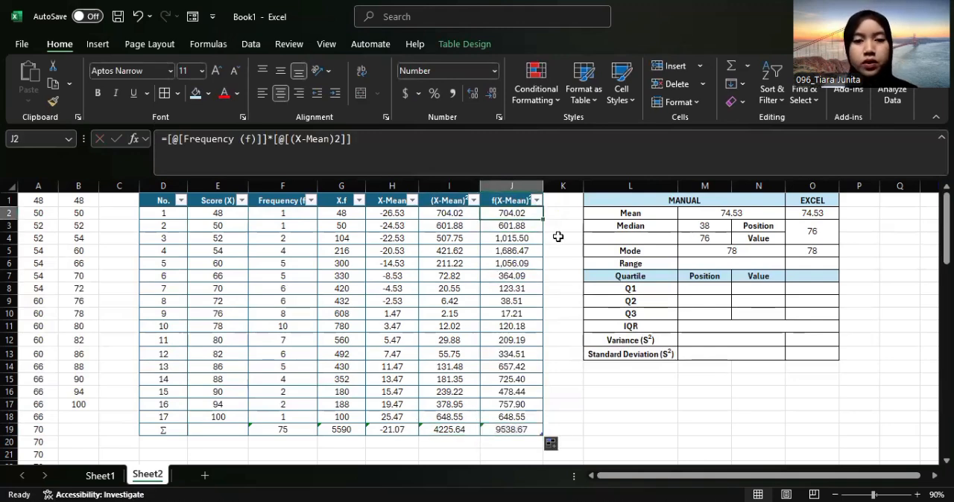
# Calculate the manual Range in M6 as highest score minus lowest score with =E18-E2
pyautogui.click(731, 263)
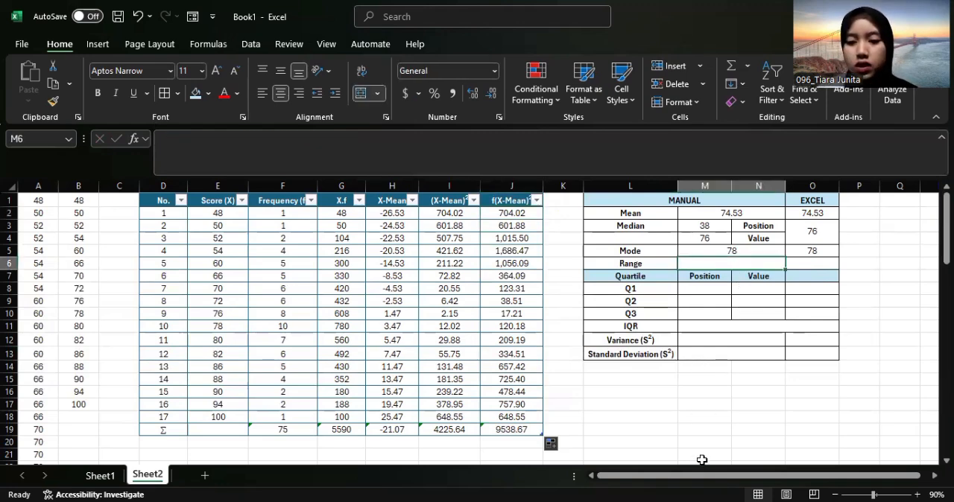
pyautogui.write('=')
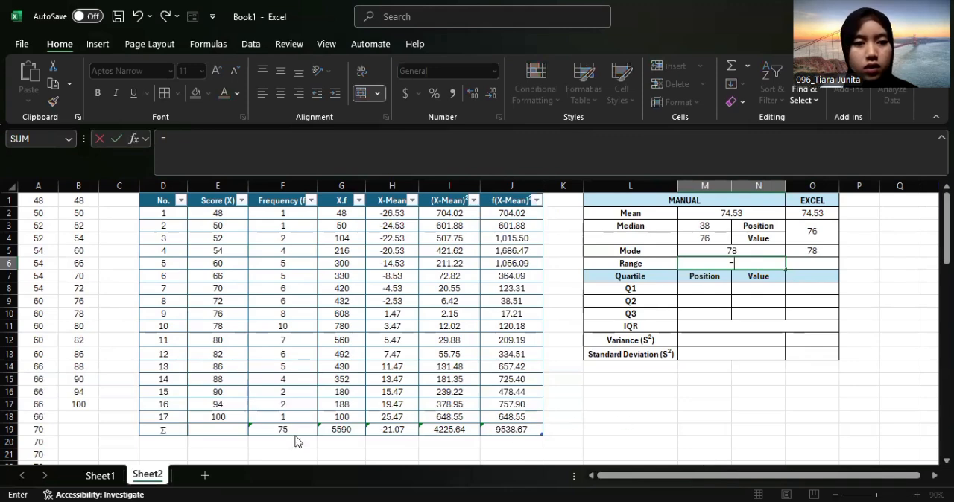
pyautogui.click(213, 421)
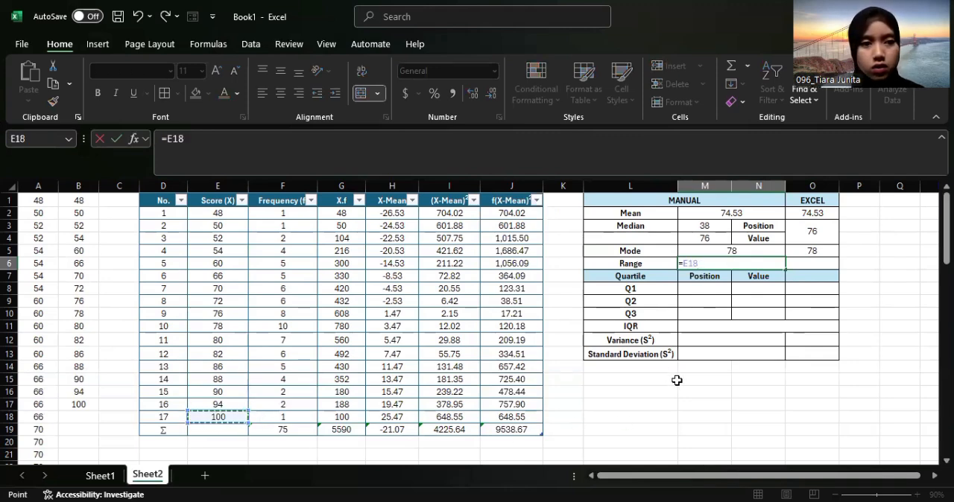
pyautogui.write('-')
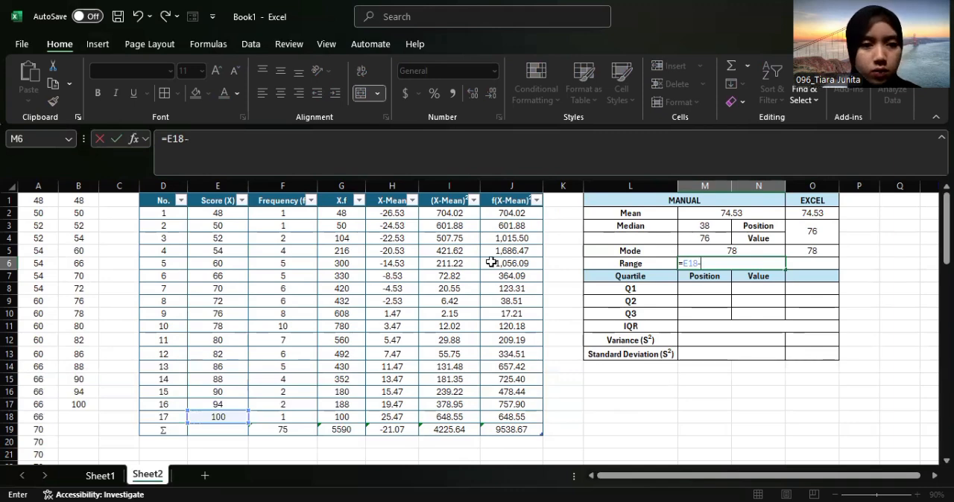
pyautogui.click(227, 215)
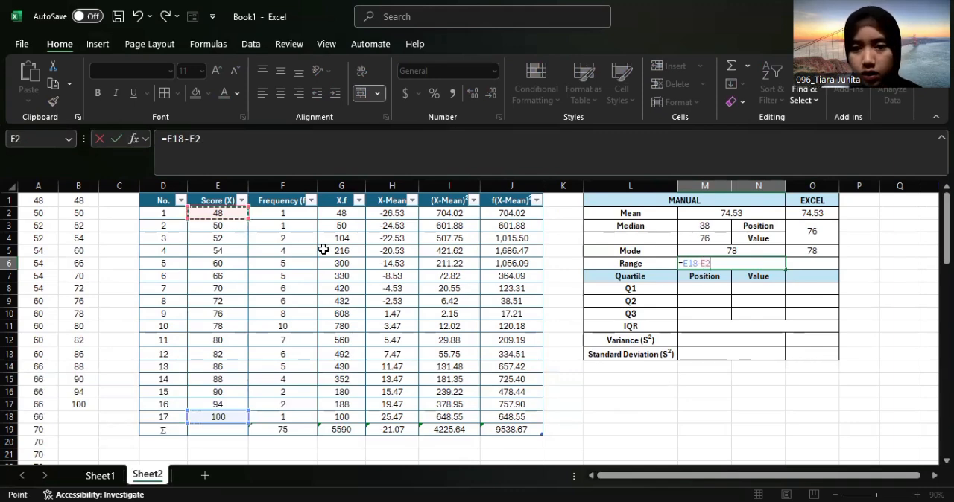
pyautogui.press('Return')
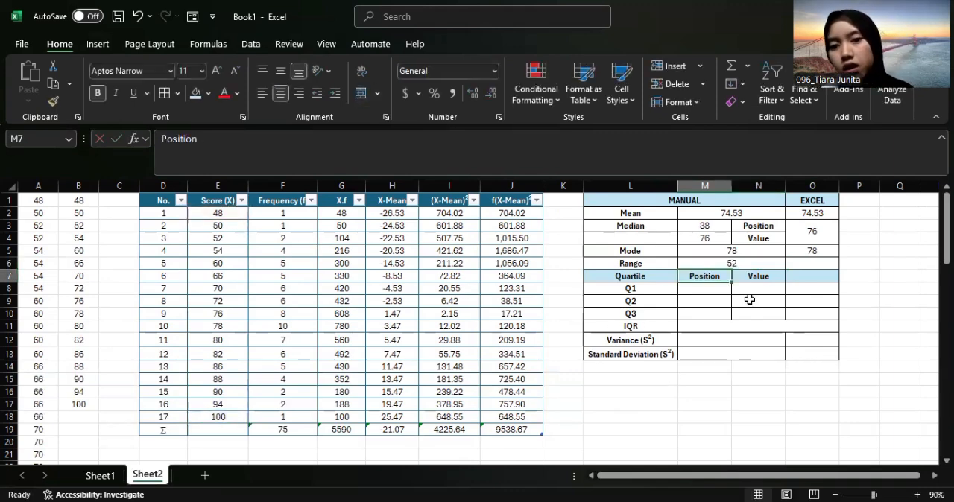
# Calculate the Q1 position in M8 with =1/4*(F19+1)
pyautogui.click(702, 291)
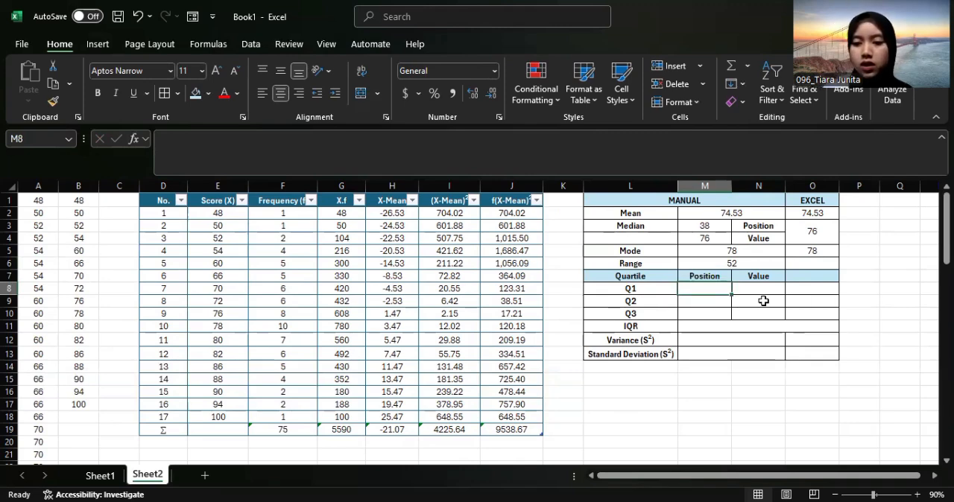
pyautogui.write('=1')
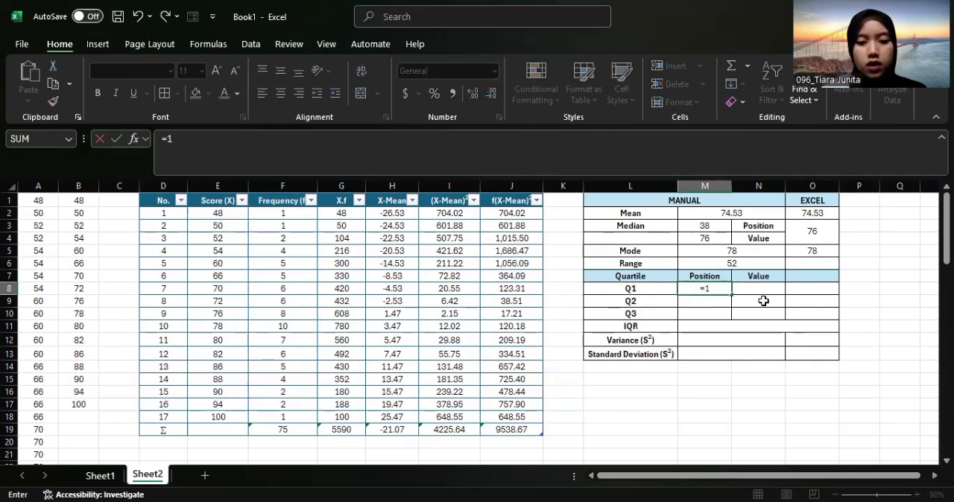
pyautogui.write('/4*')
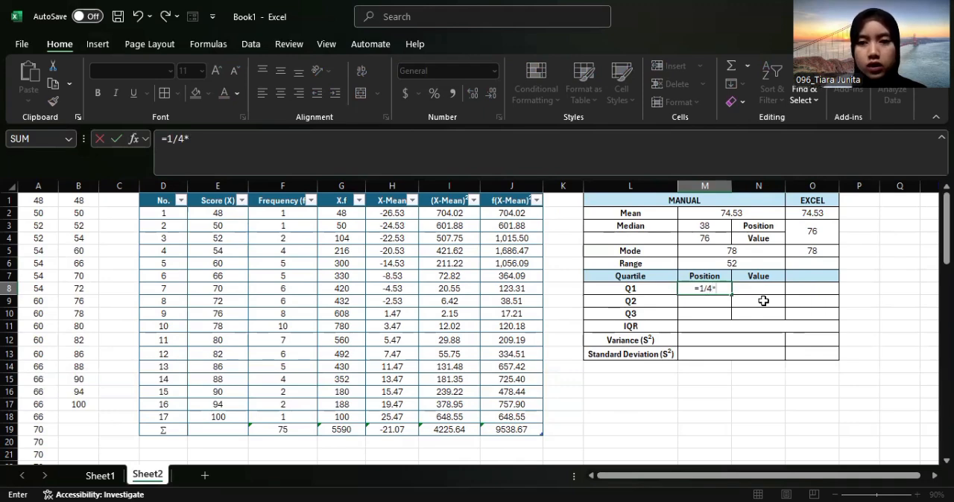
pyautogui.click(292, 431)
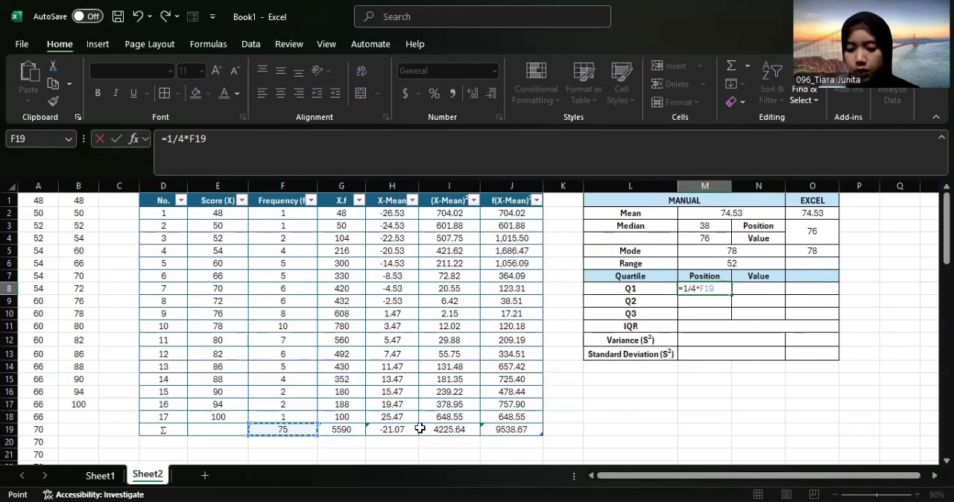
pyautogui.write('+1')
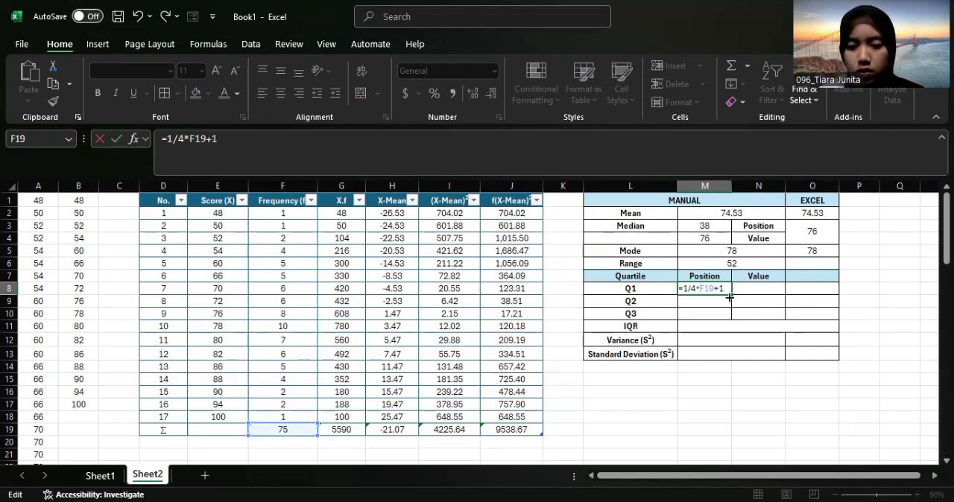
pyautogui.write('(')
pyautogui.write(')')
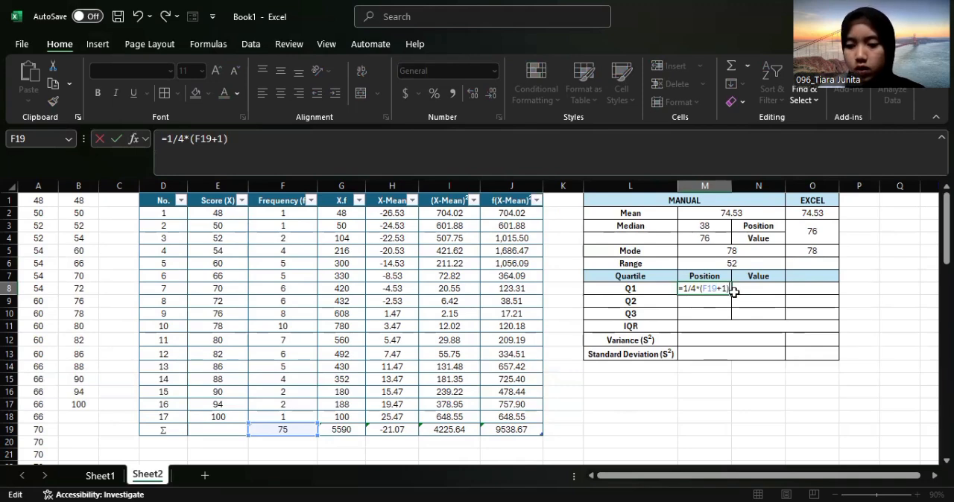
pyautogui.press('Return')
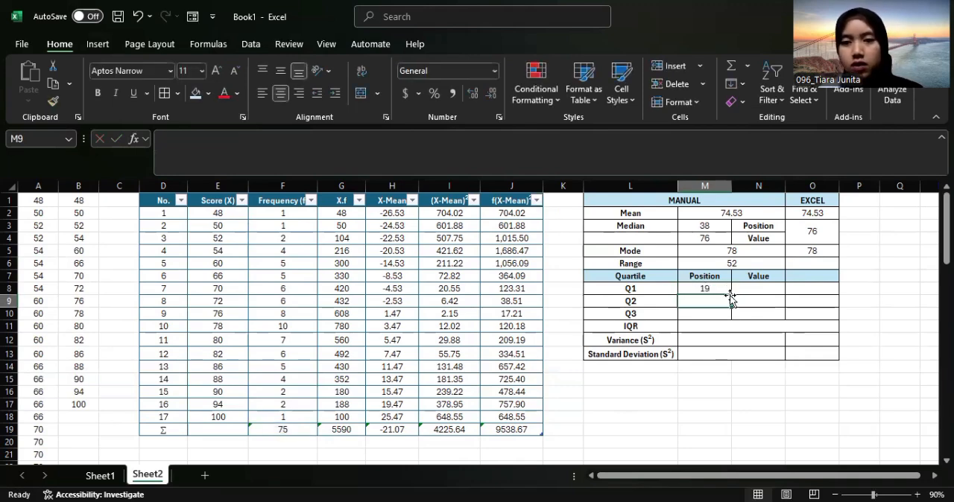
# Look up the 19th sorted score in column A and enter 70 as the manual Q1 value in N8
pyautogui.click(749, 288)
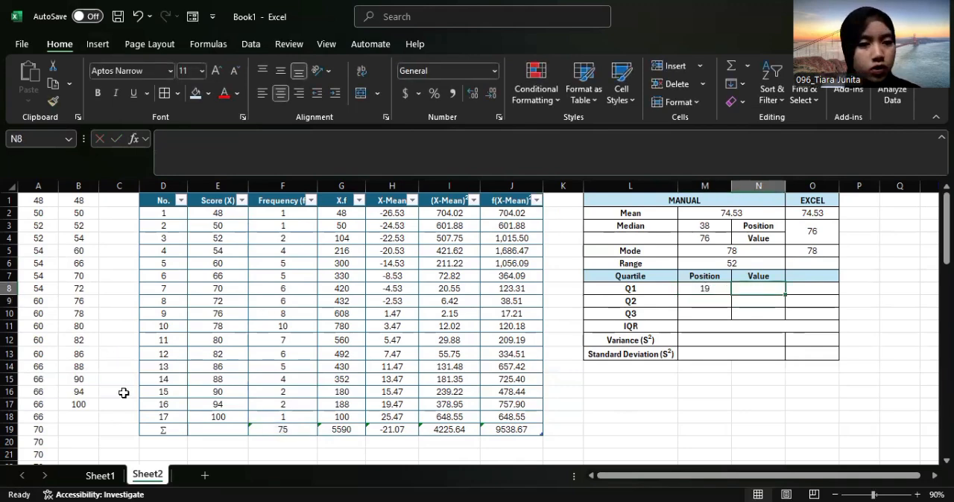
pyautogui.click(38, 429)
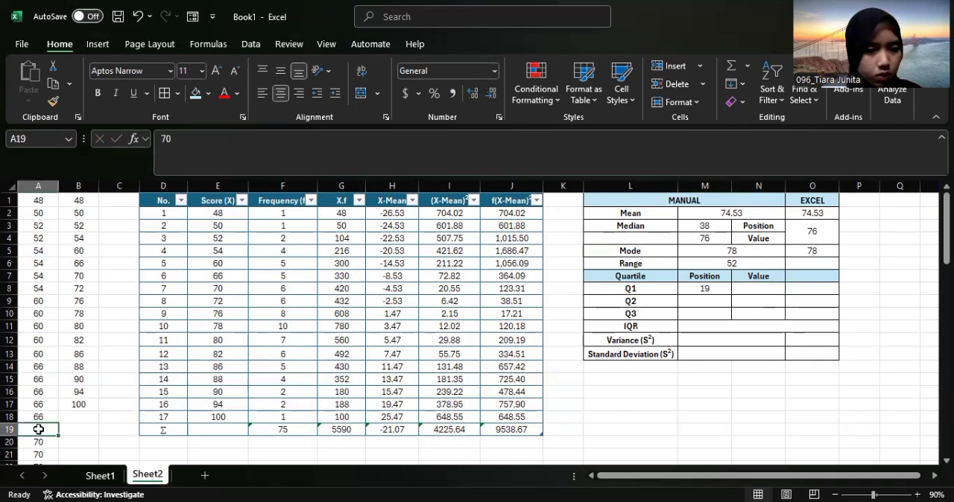
pyautogui.click(777, 287)
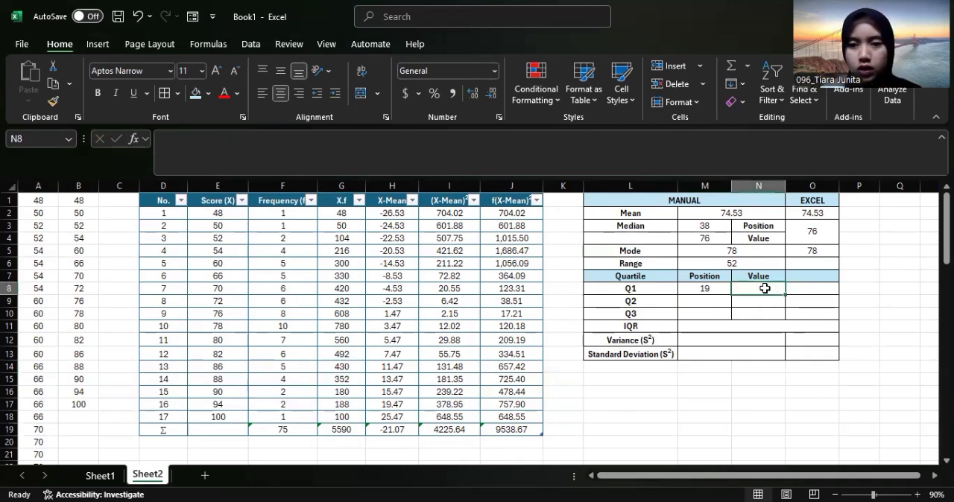
pyautogui.doubleClick(765, 289)
pyautogui.write('70')
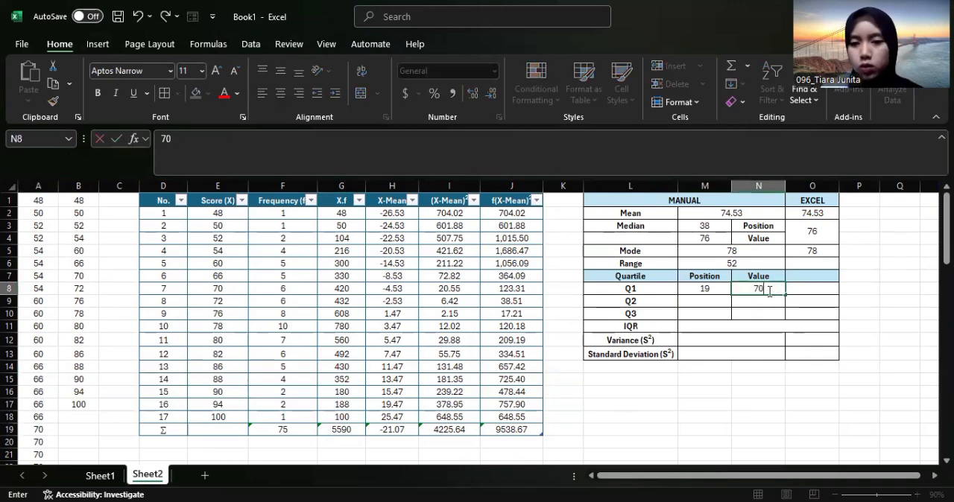
# Calculate Q1 by function in O8 with =QUARTILE.EXC(A:A,1)
pyautogui.click(822, 288)
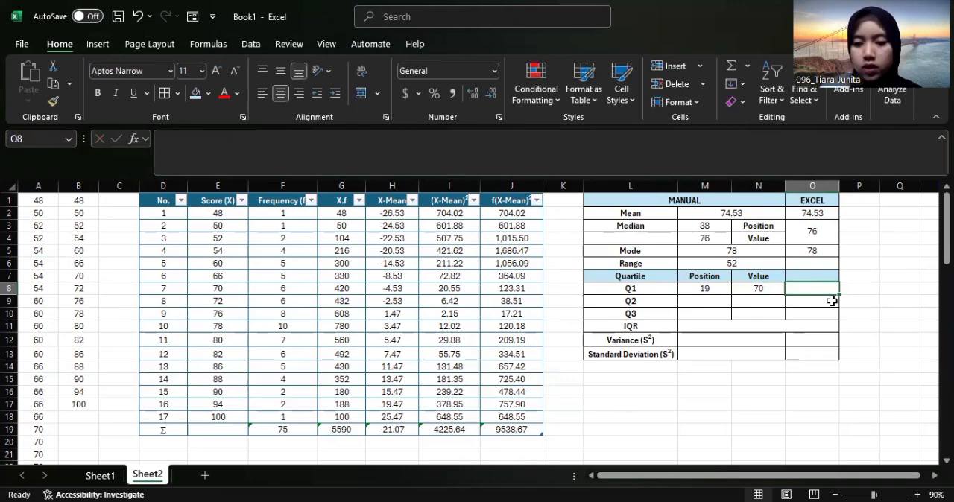
pyautogui.write('=')
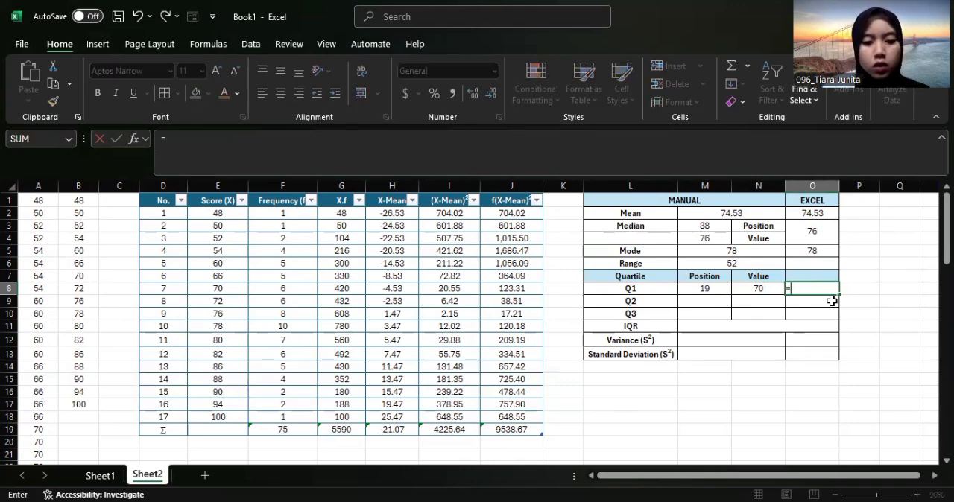
pyautogui.write('QUARTILE')
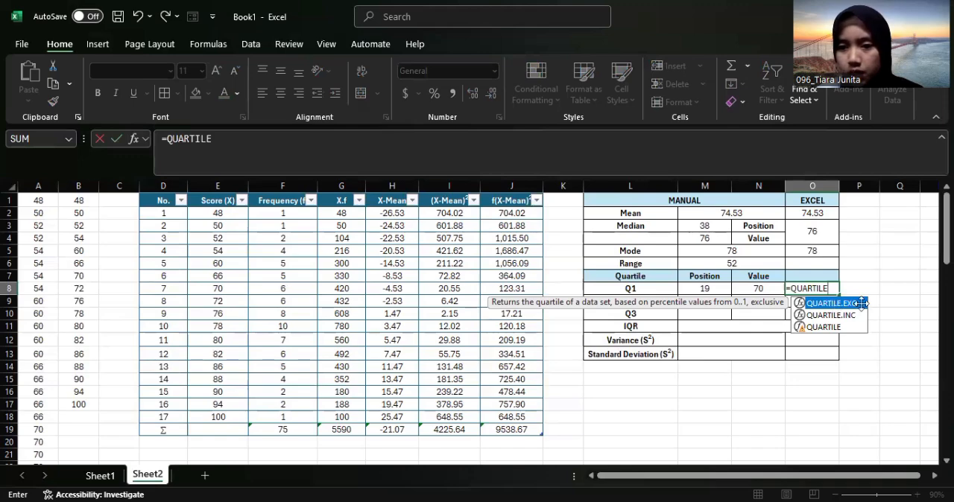
pyautogui.doubleClick(833, 303)
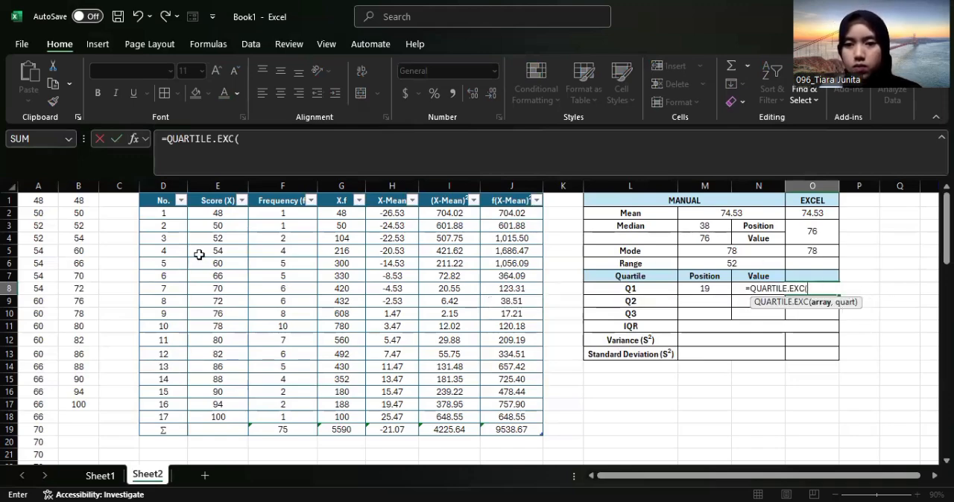
pyautogui.click(41, 185)
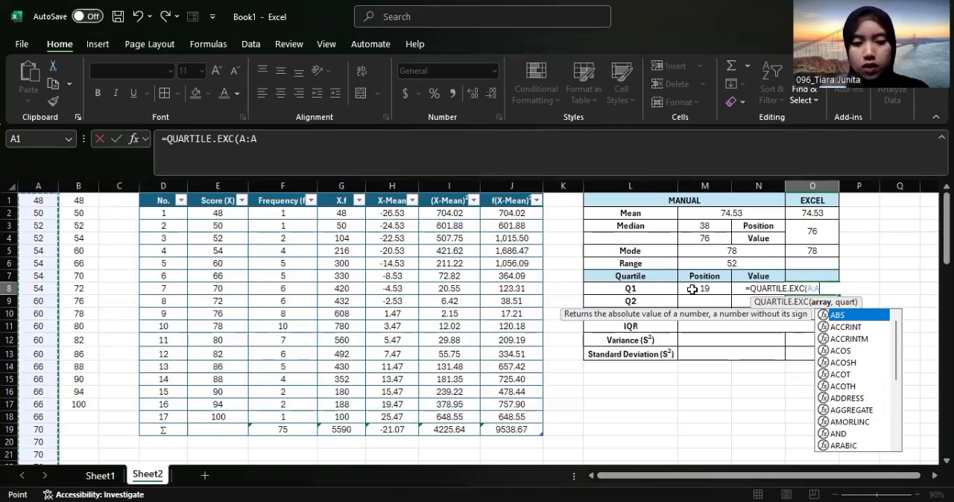
pyautogui.write(',1)')
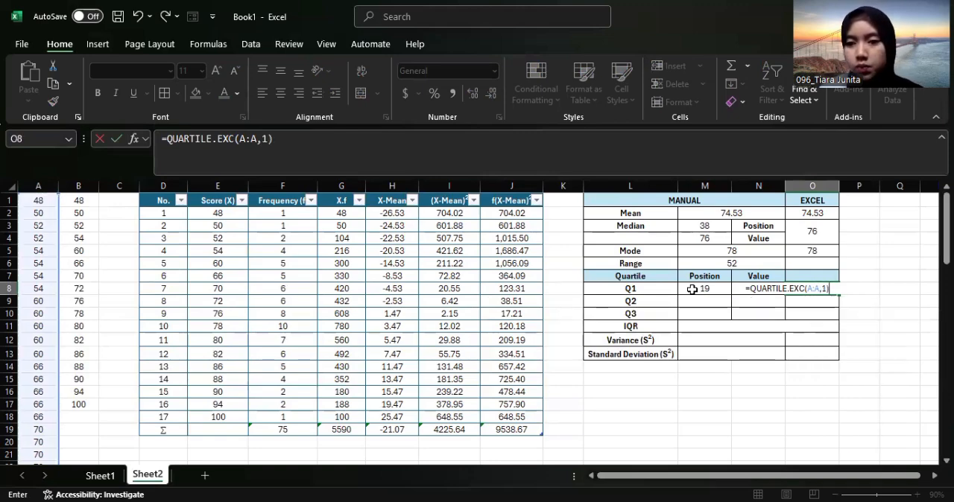
pyautogui.press('Return')
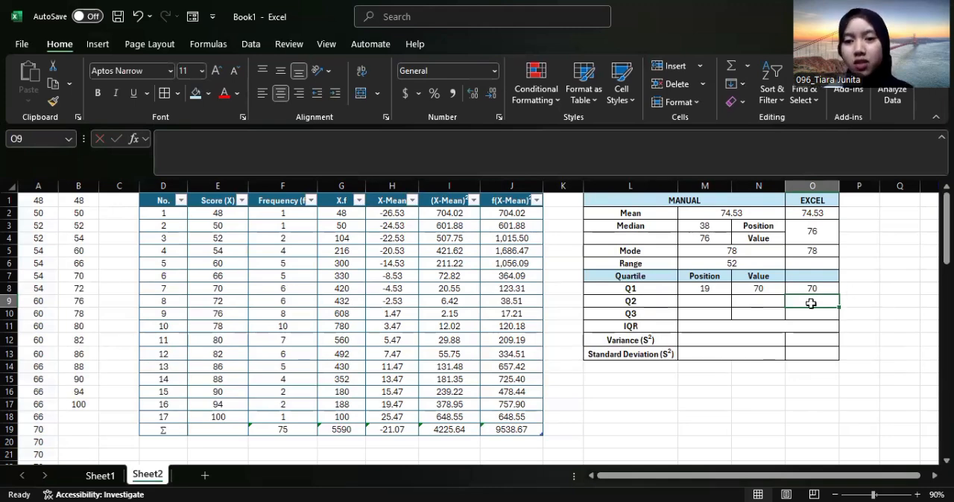
# Calculate the Q2 position in M9 with =1/2*(F19+1)
pyautogui.click(716, 301)
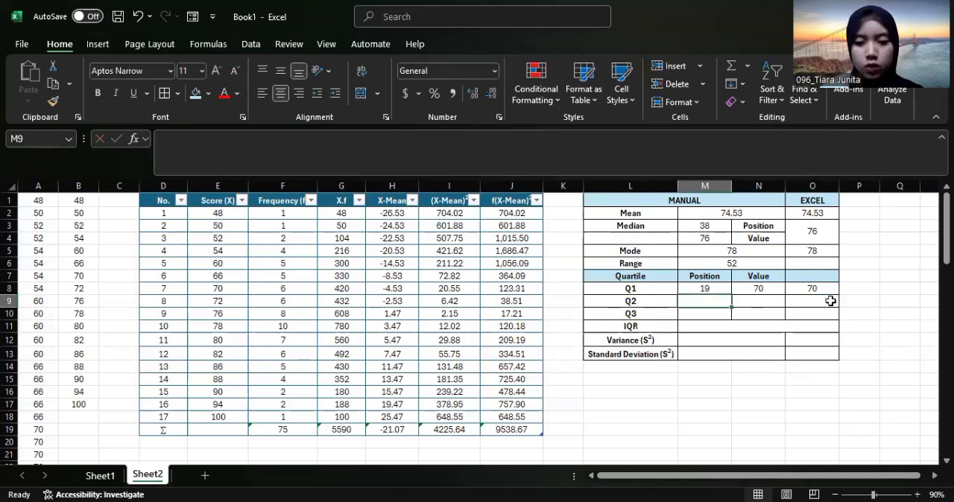
pyautogui.write('=')
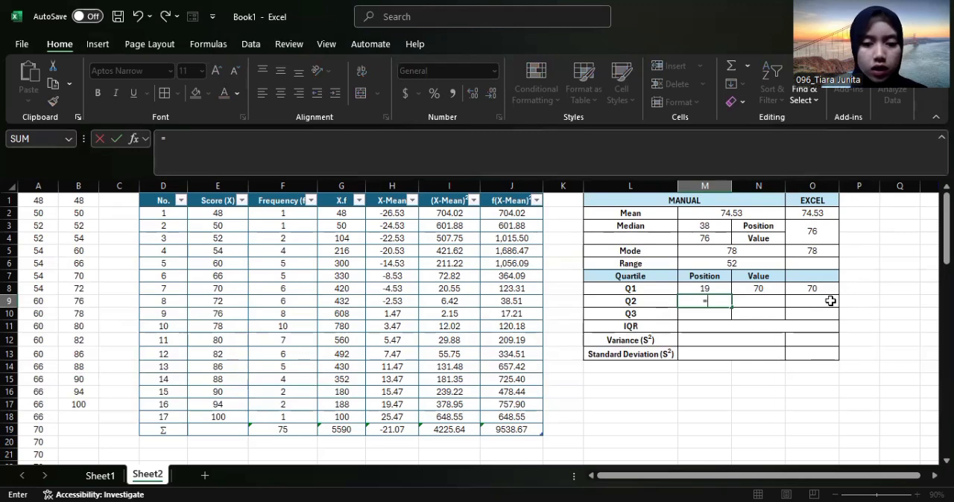
pyautogui.write('1/2')
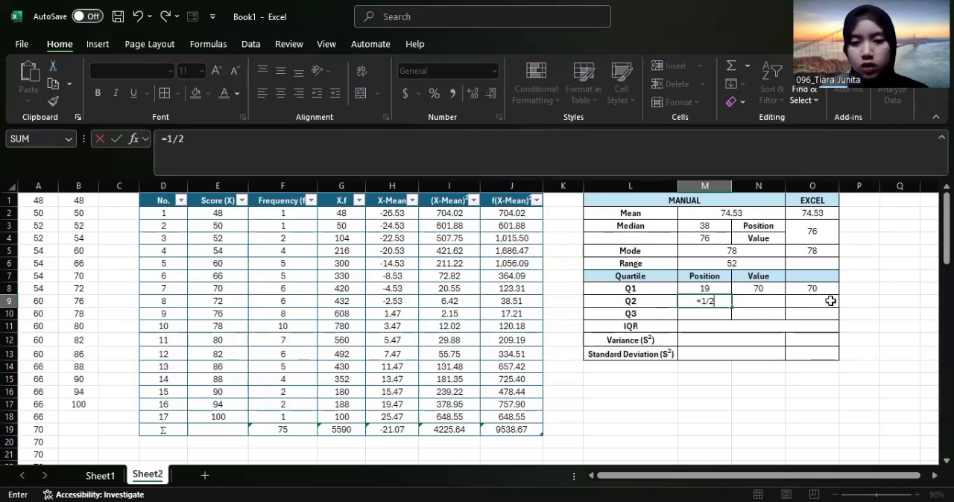
pyautogui.write('*')
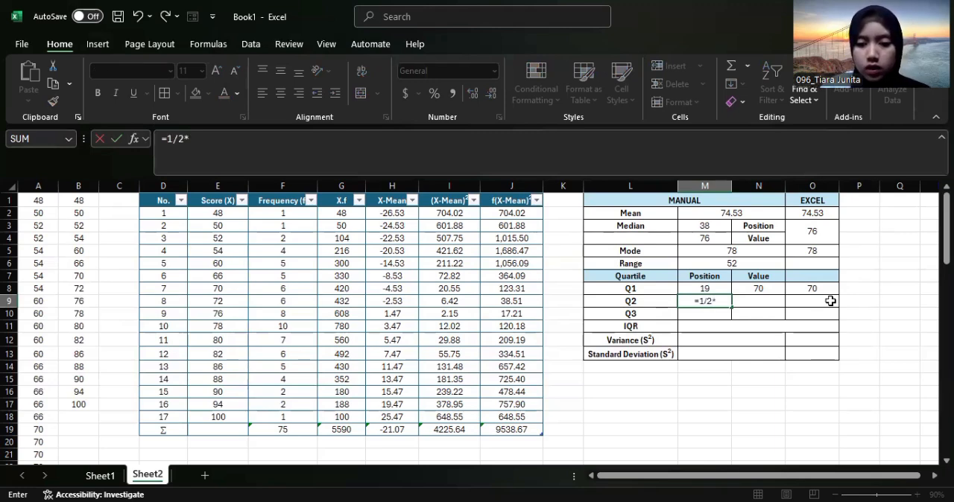
pyautogui.write('(')
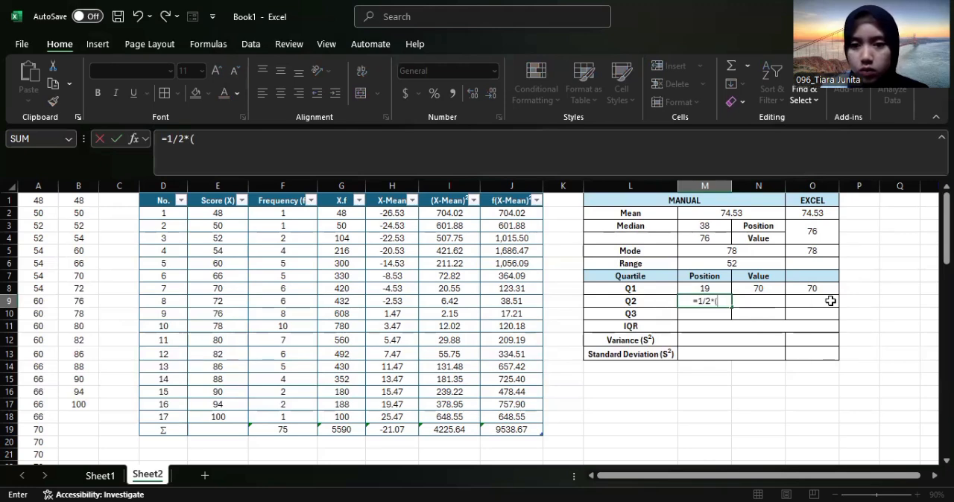
pyautogui.click(285, 429)
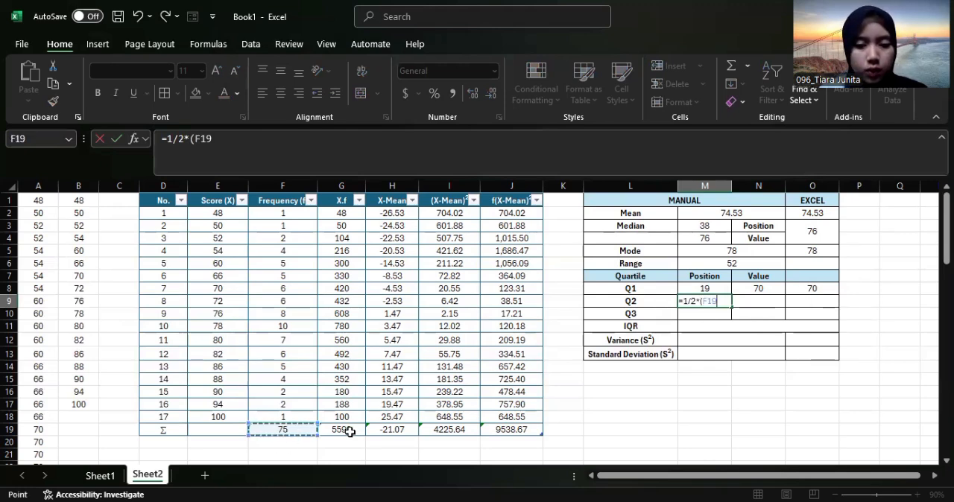
pyautogui.write('+')
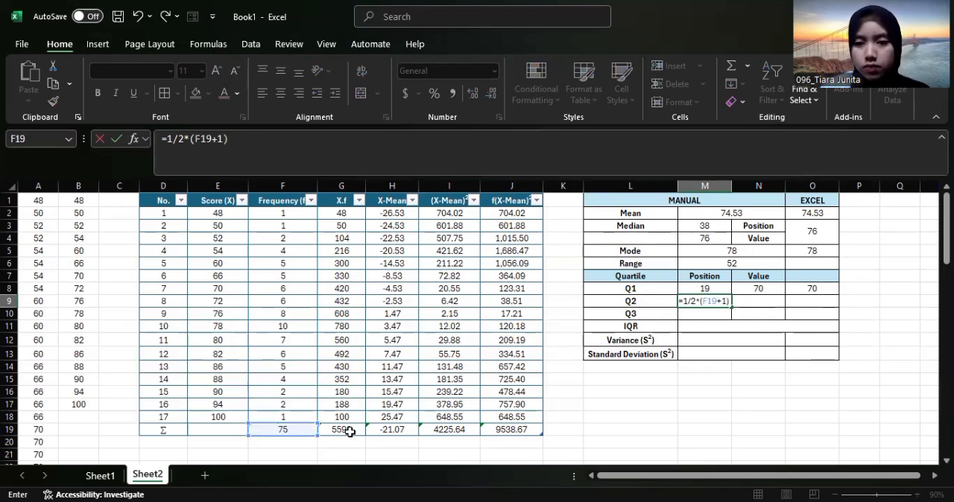
pyautogui.write('1)')
pyautogui.press('Return')
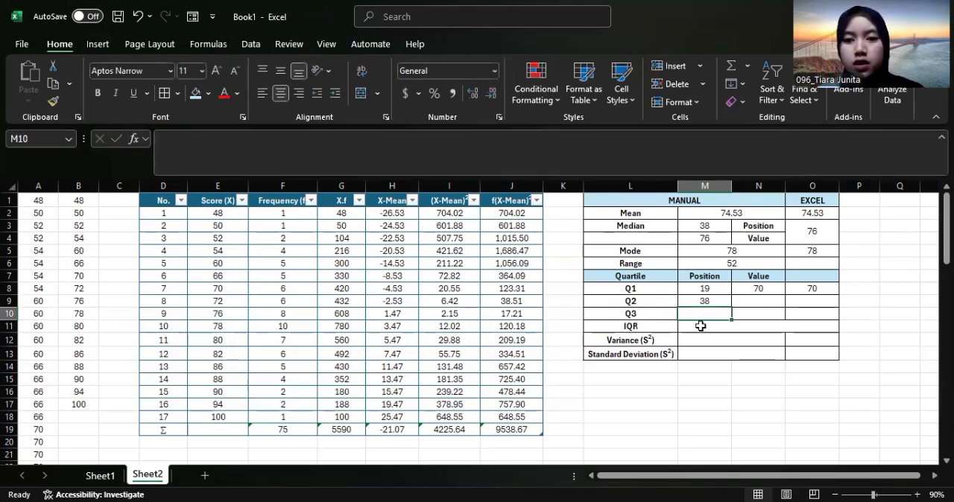
# Look up the 38th sorted score in column A and enter 76 as the manual Q2 value in N9
pyautogui.scroll(-9, 295, 385)
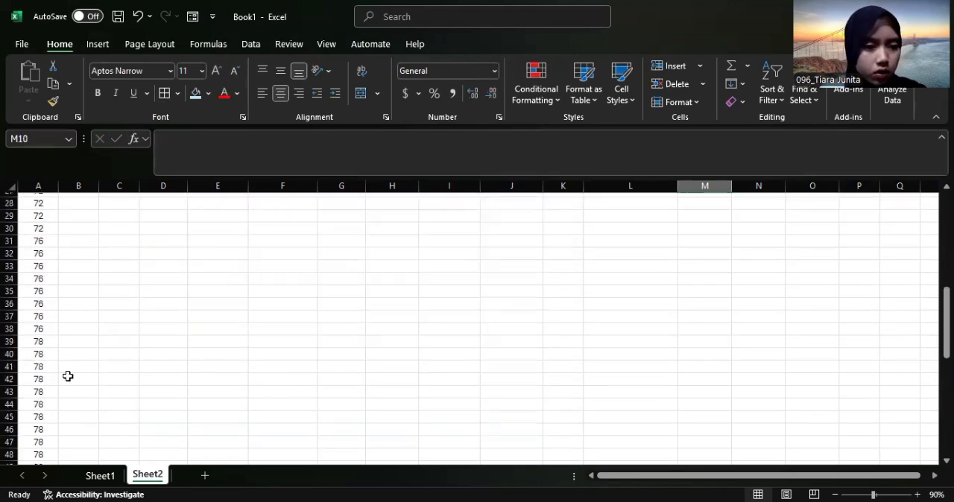
pyautogui.click(40, 328)
pyautogui.scroll(9, 792, 305)
pyautogui.click(758, 302)
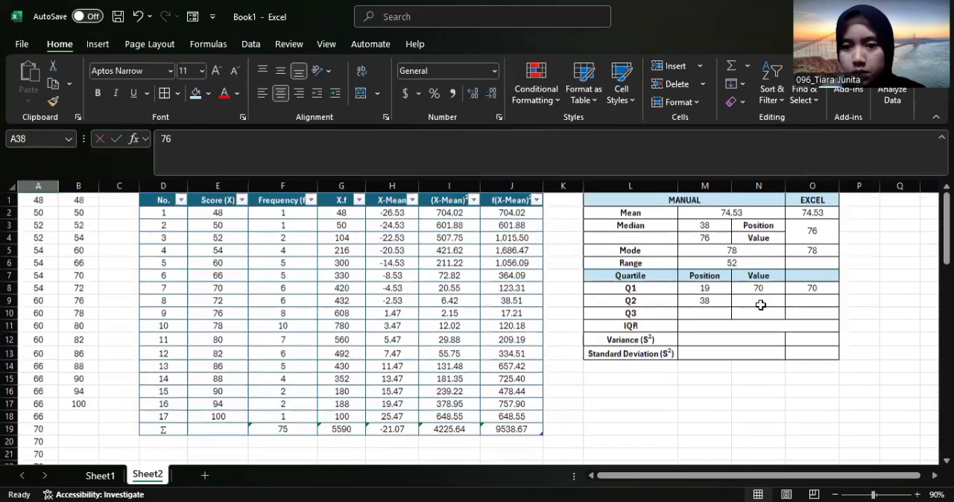
pyautogui.write('76')
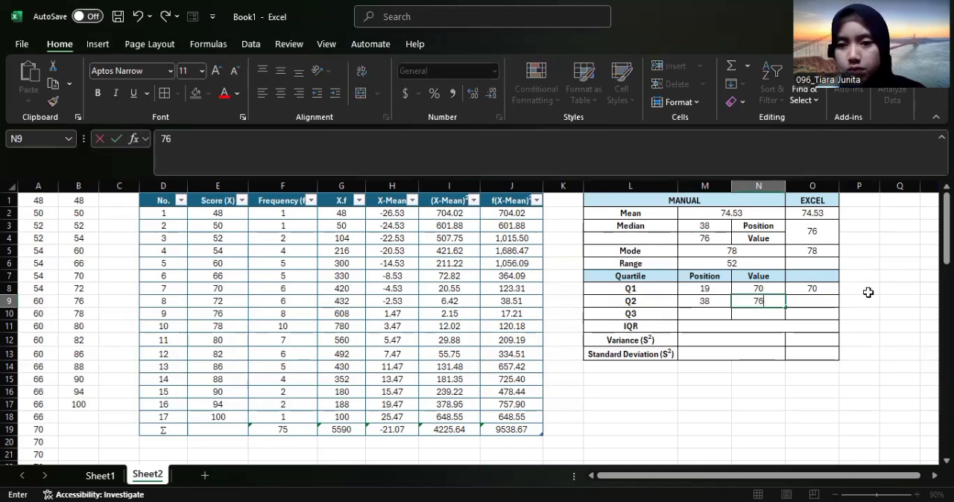
# Calculate Q2 by function in O9 with =QUARTILE.EXC(A:A,2)
pyautogui.click(807, 301)
pyautogui.write('=')
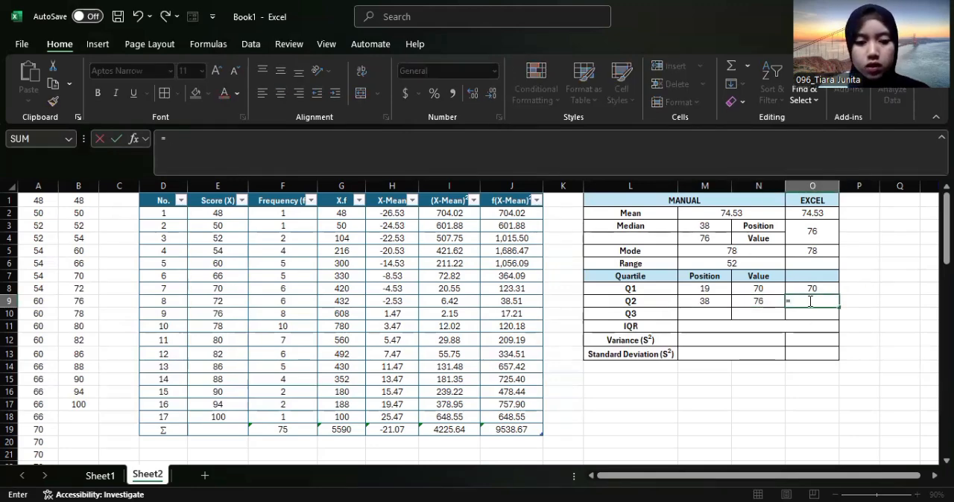
pyautogui.write('QUART')
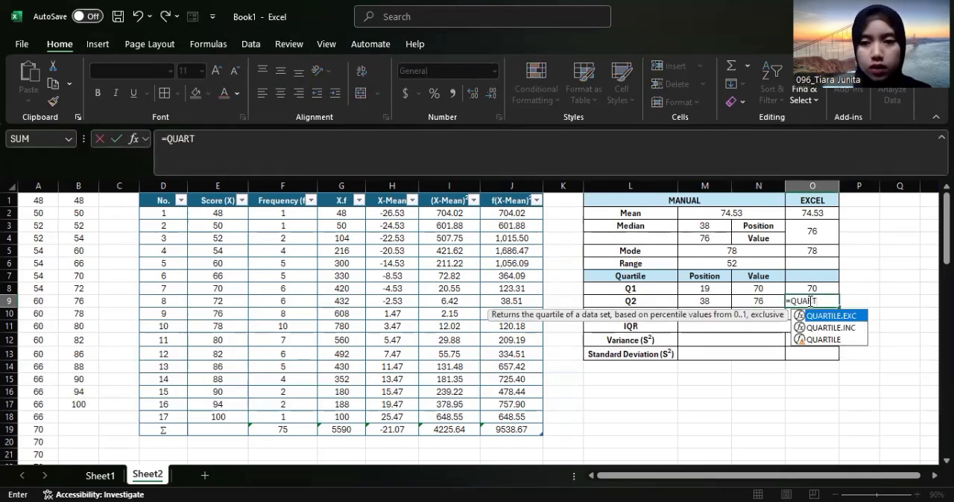
pyautogui.doubleClick(832, 317)
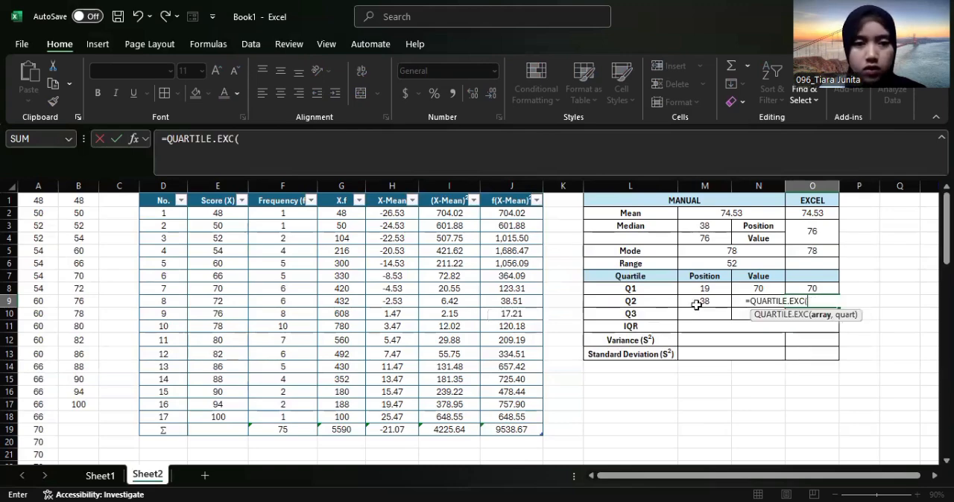
pyautogui.click(34, 186)
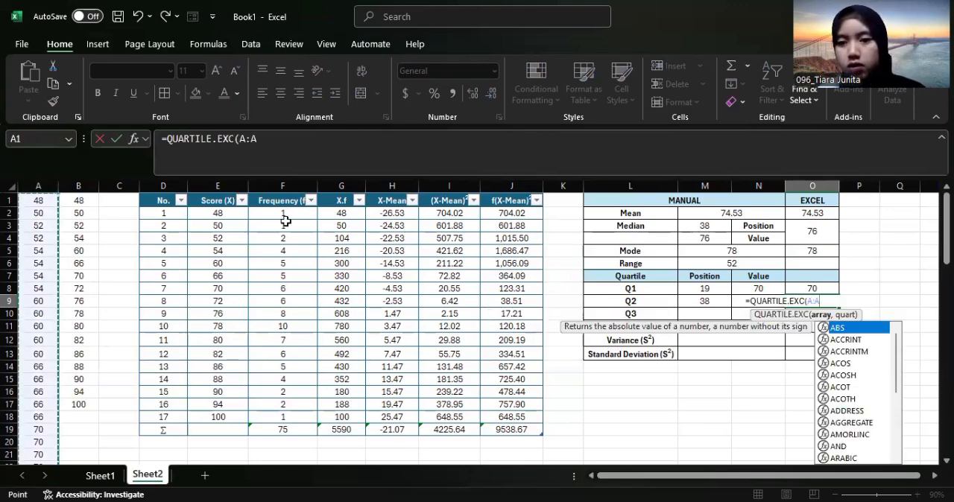
pyautogui.write(',2)')
pyautogui.press('Return')
# Calculate the Q3 position in M10 with =3/4*(F19+1)
pyautogui.click(694, 313)
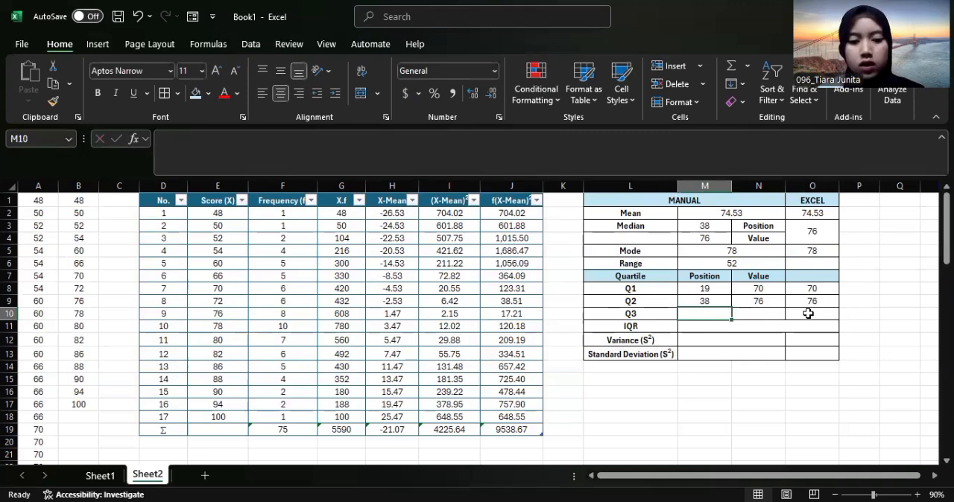
pyautogui.write('=')
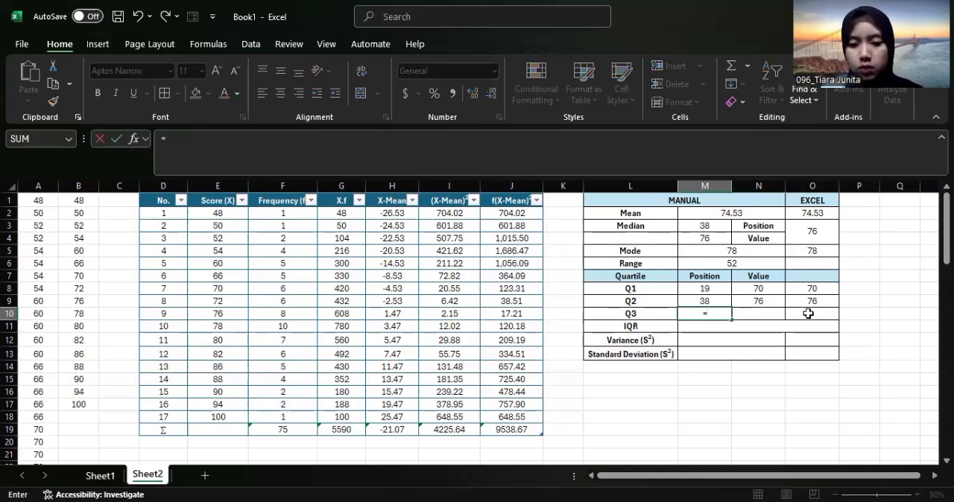
pyautogui.write('3/4')
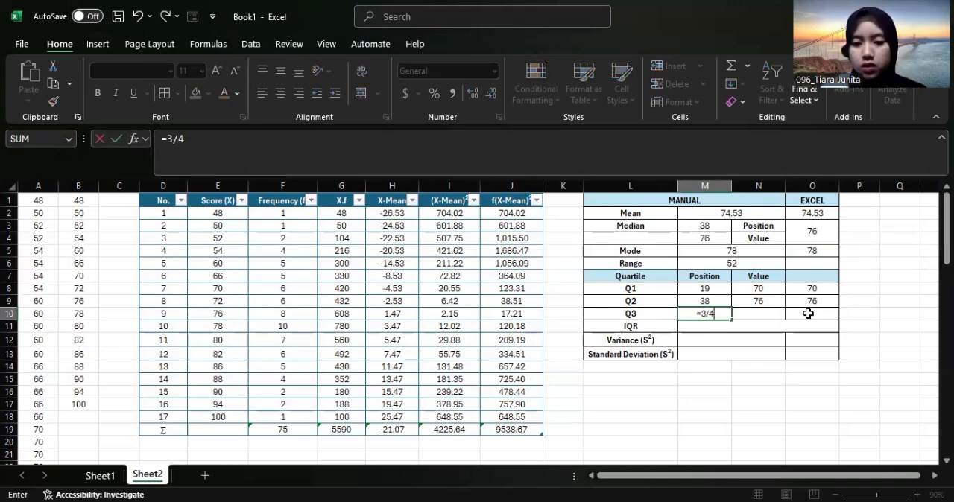
pyautogui.write('*(')
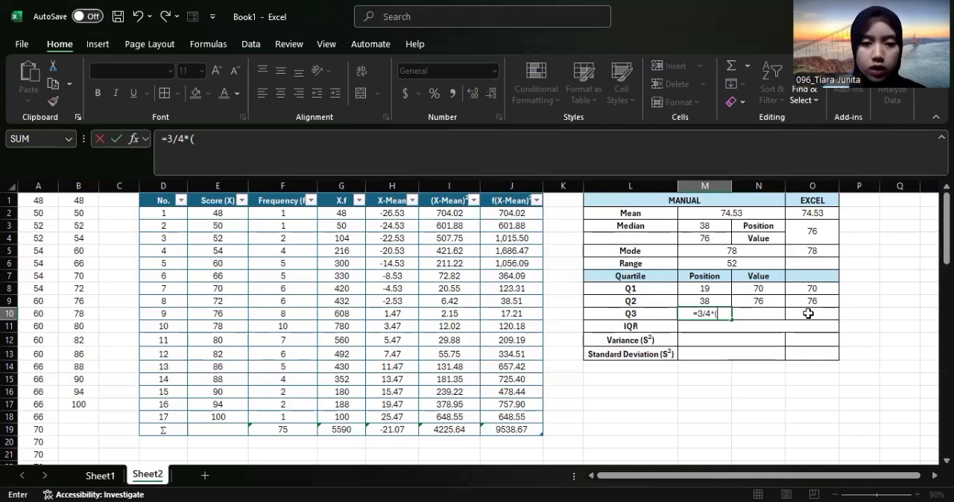
pyautogui.click(306, 427)
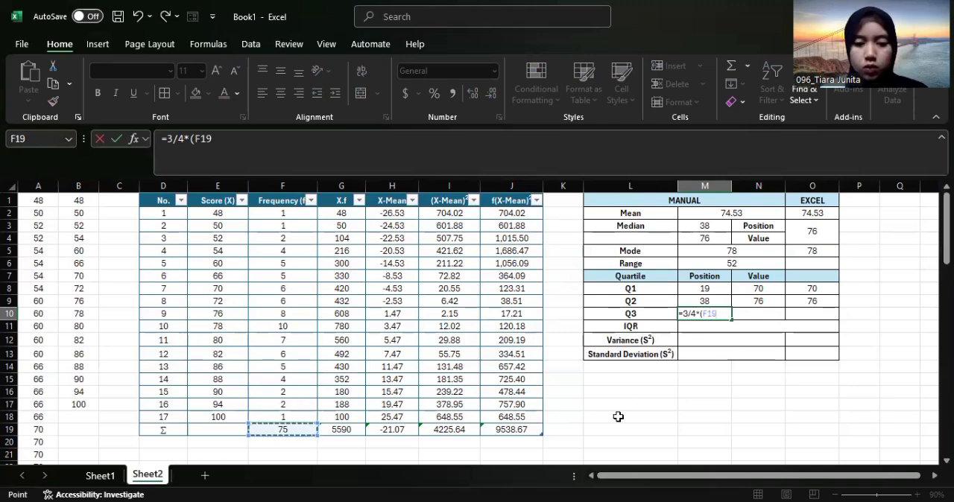
pyautogui.write('+')
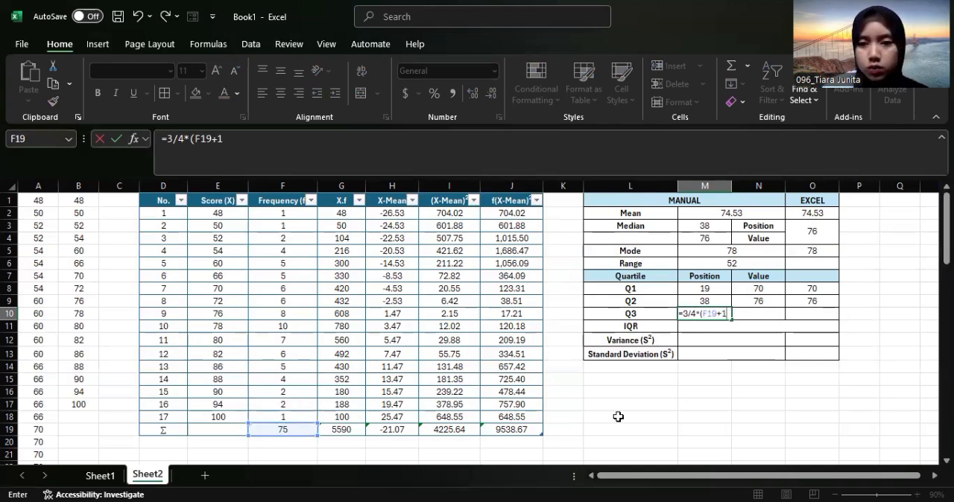
pyautogui.write('1)')
pyautogui.press('Return')
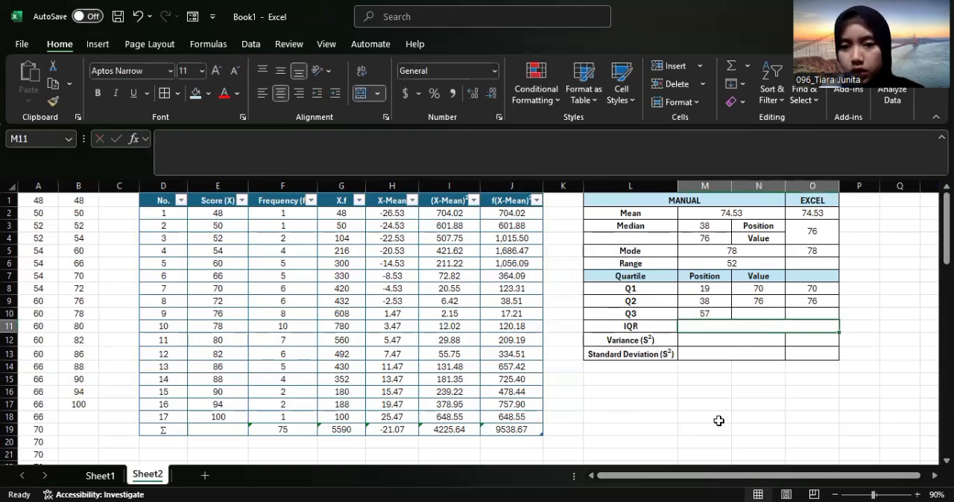
# Look up the 57th sorted score in column A and enter 82 as the manual Q3 value in N10
pyautogui.click(769, 314)
pyautogui.scroll(-13, 126, 291)
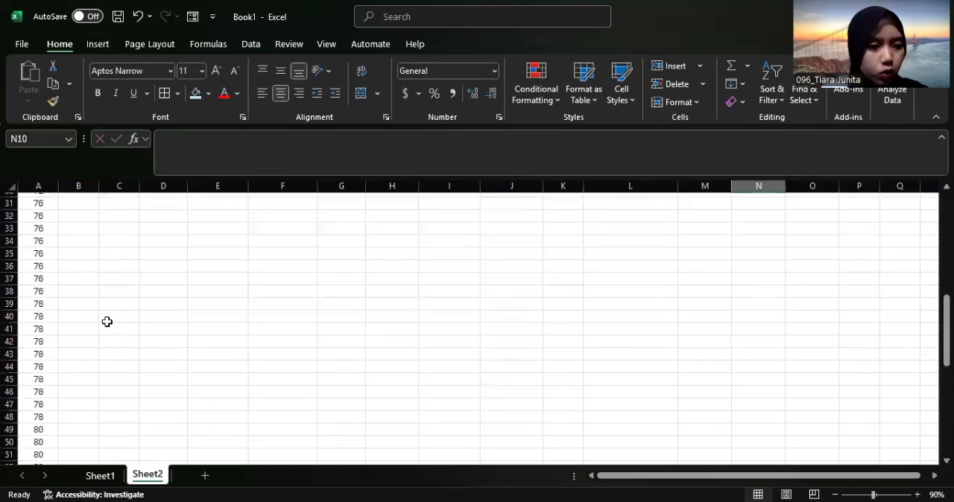
pyautogui.scroll(13, 784, 319)
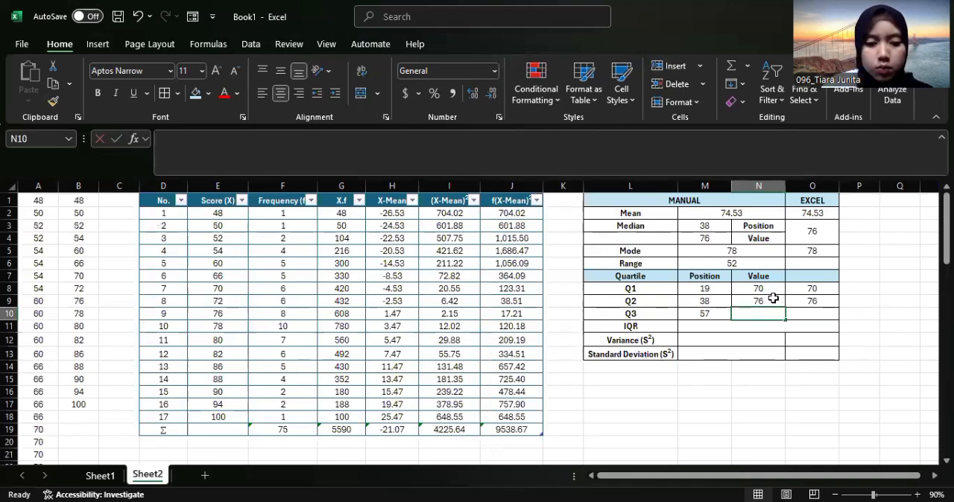
pyautogui.write('82')
# Calculate Q3 by function in O10 with =QUARTILE.EXC(A:A,3)
pyautogui.click(829, 317)
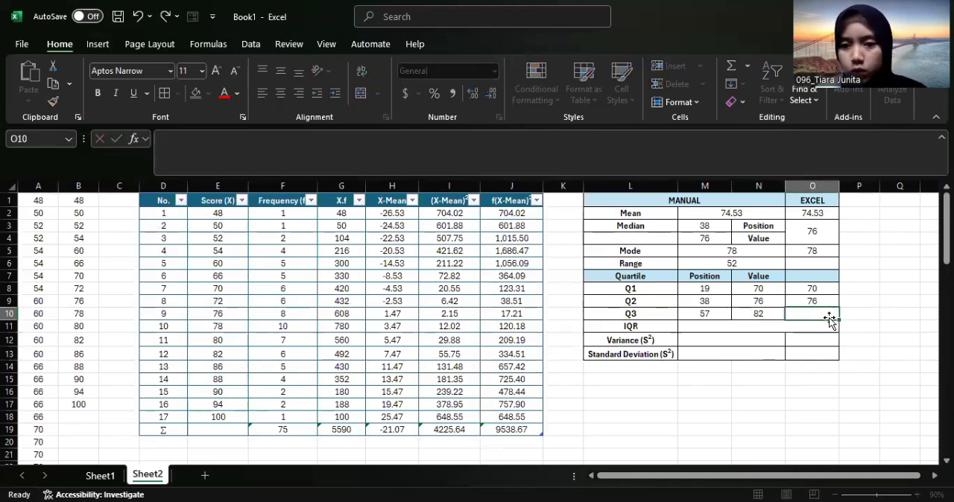
pyautogui.write('=QUART')
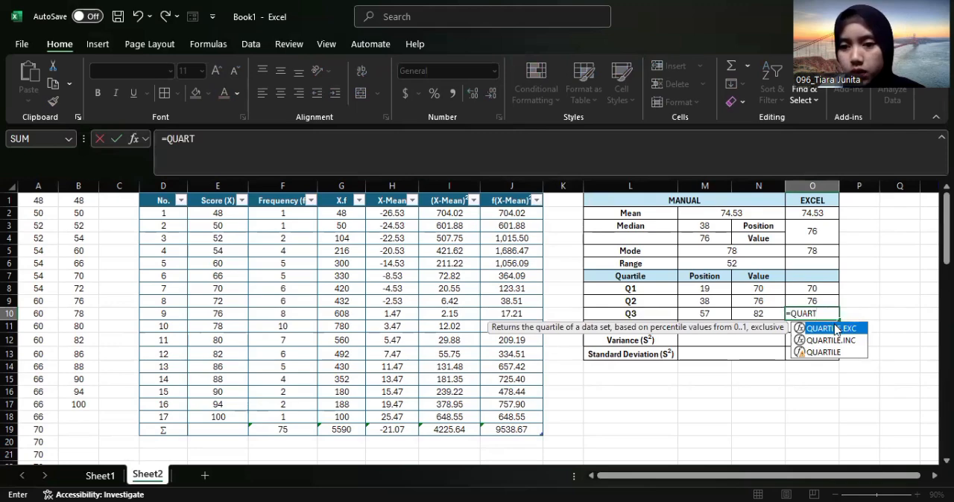
pyautogui.press('Tab')
pyautogui.click(53, 185)
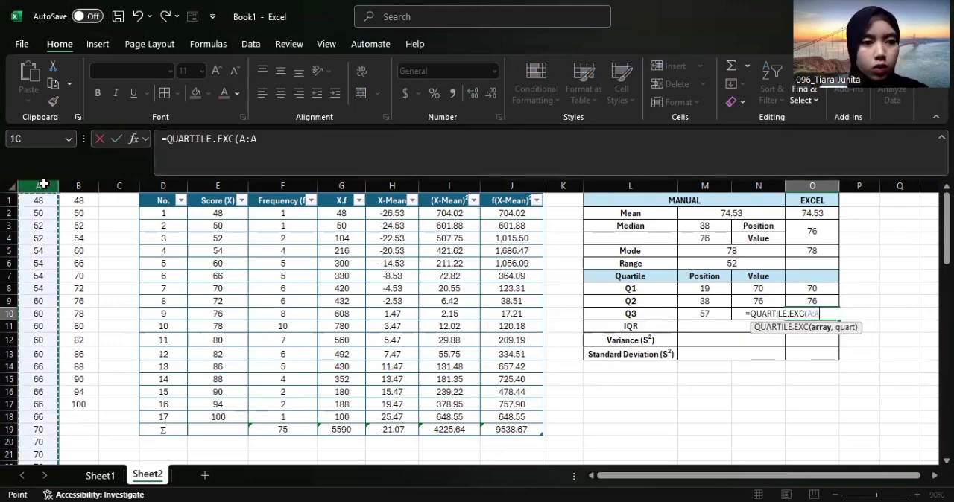
pyautogui.write(',3')
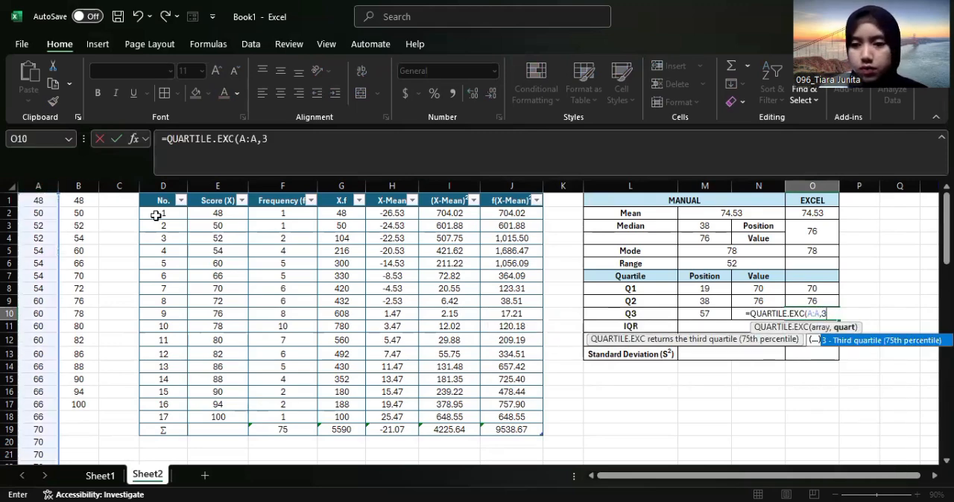
# Calculate the IQR in M11 as Q3 value minus Q1 value with =N10-N8
pyautogui.click(726, 328)
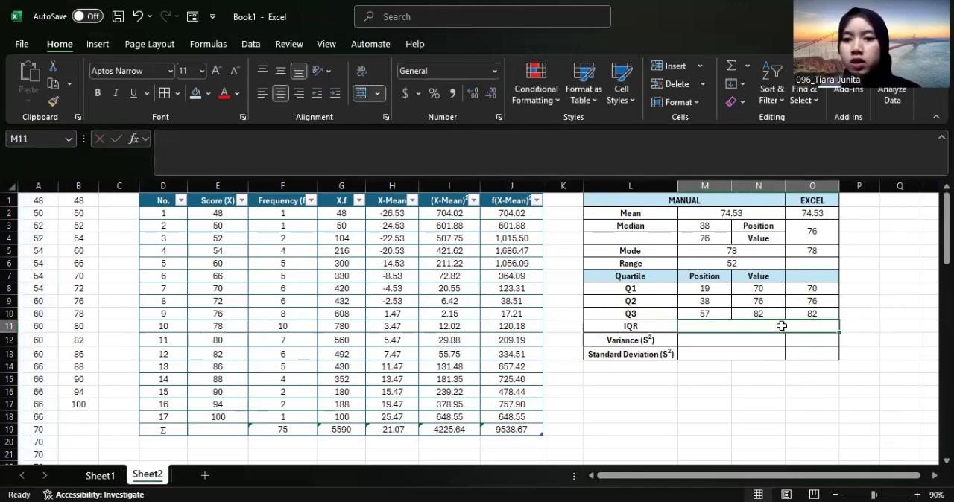
pyautogui.doubleClick(780, 325)
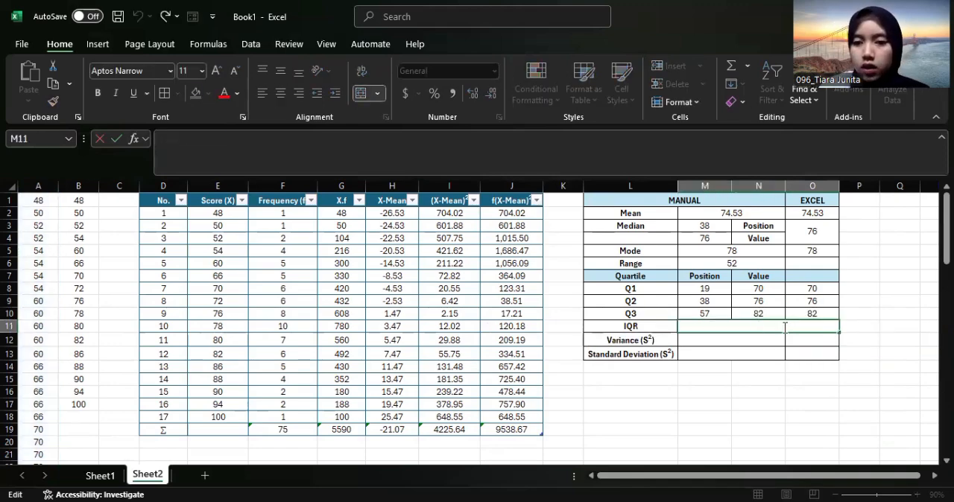
pyautogui.write('=')
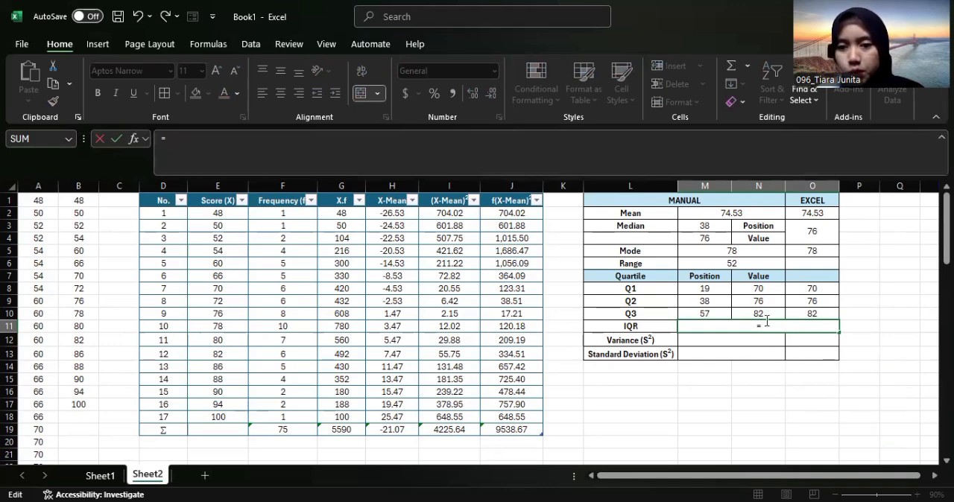
pyautogui.click(764, 314)
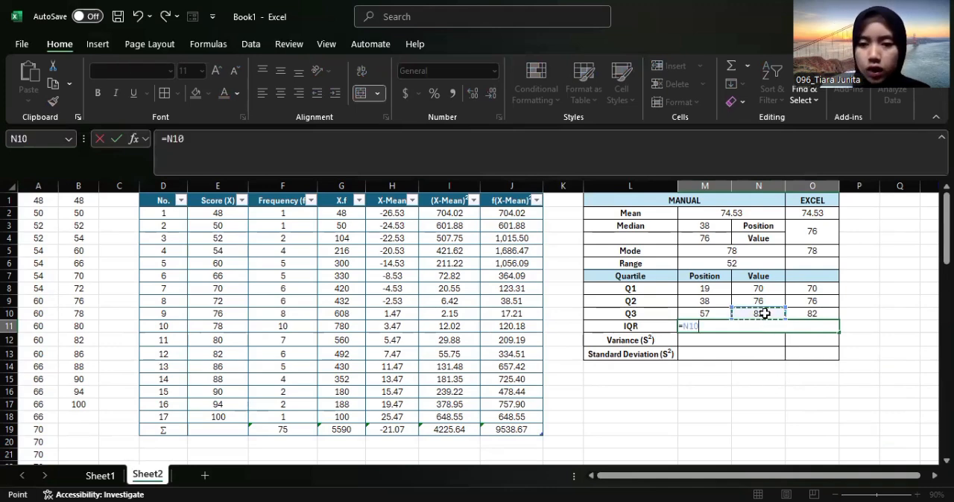
pyautogui.write('-')
pyautogui.click(771, 288)
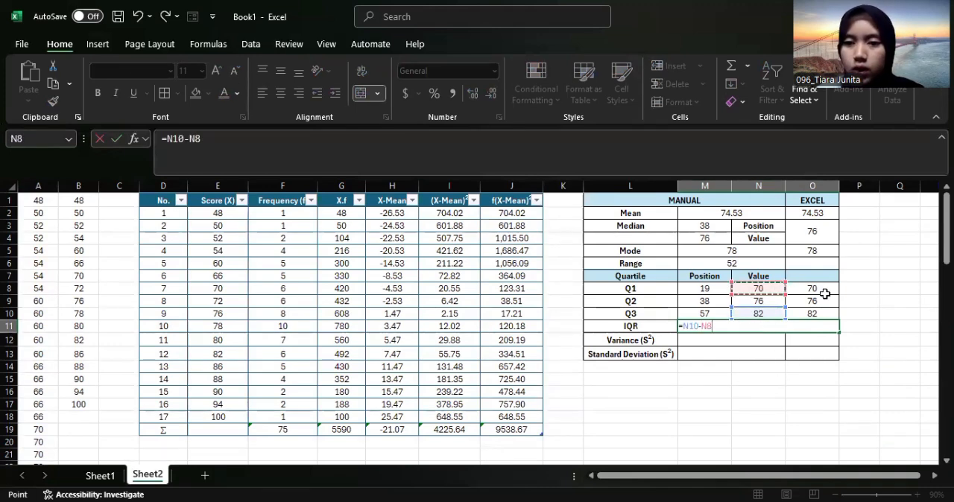
pyautogui.press('Return')
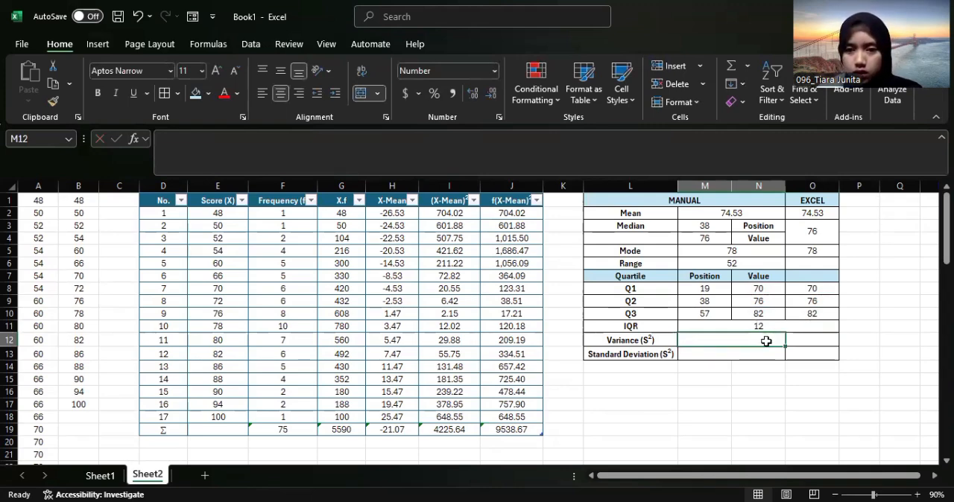
# Calculate the manual variance in M12 by dividing the f(X-Mean)² total by the frequency total minus one with =J19/(F19-1)
pyautogui.write('=')
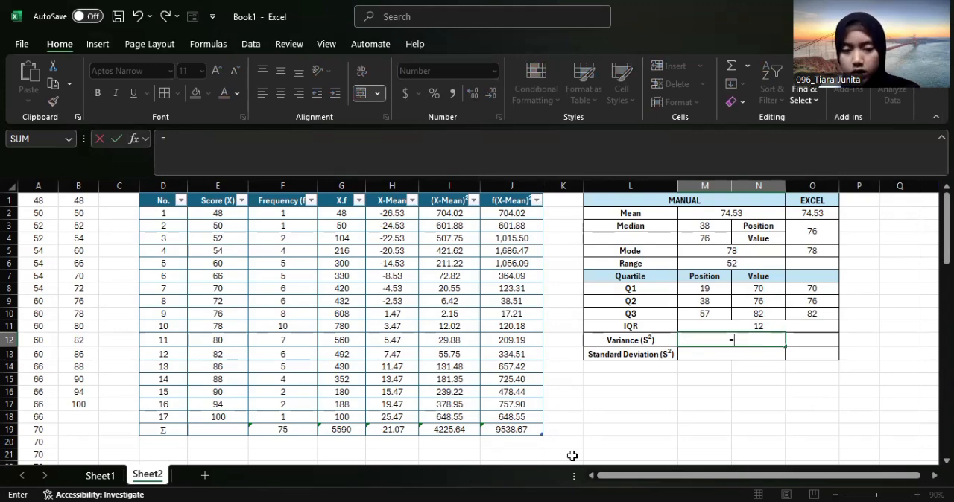
pyautogui.click(516, 431)
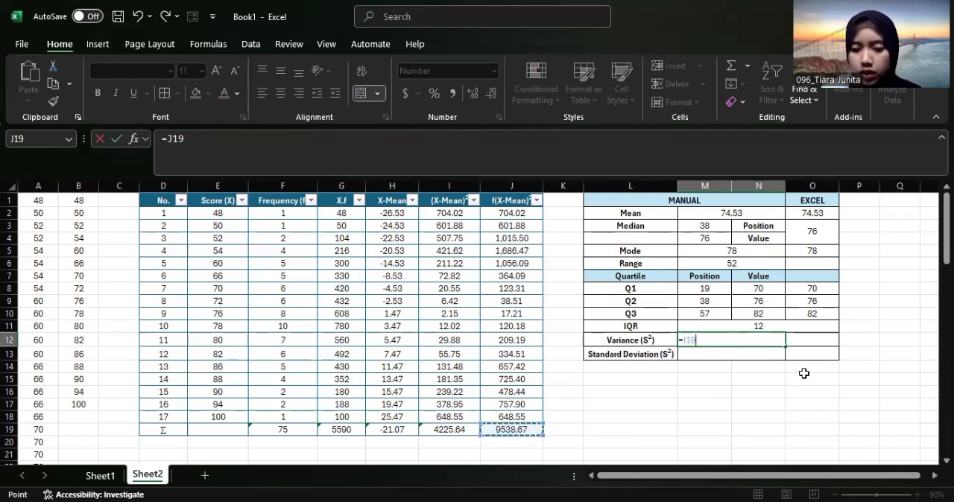
pyautogui.write('/(')
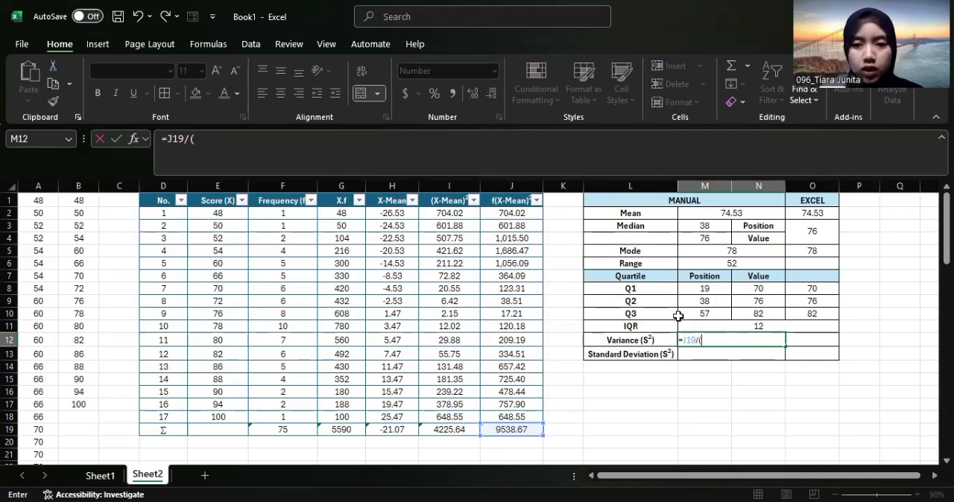
pyautogui.click(302, 429)
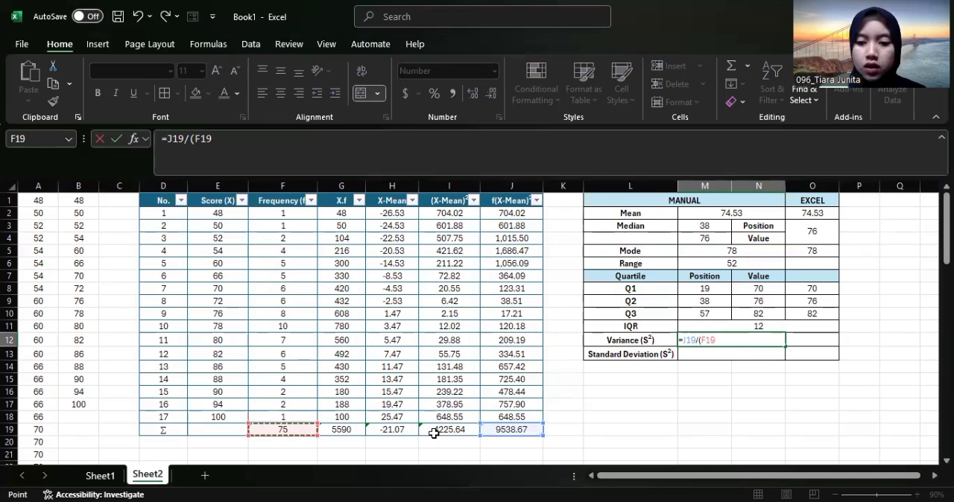
pyautogui.write('-1)')
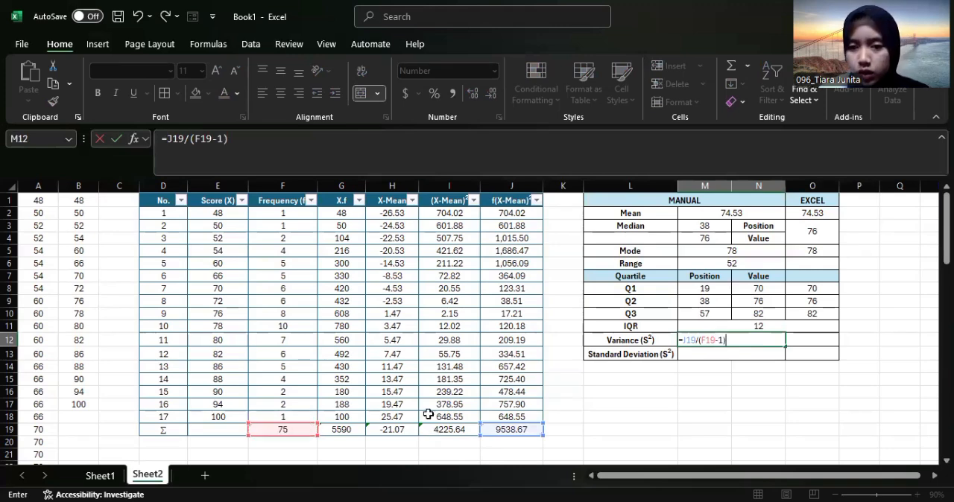
pyautogui.press('Return')
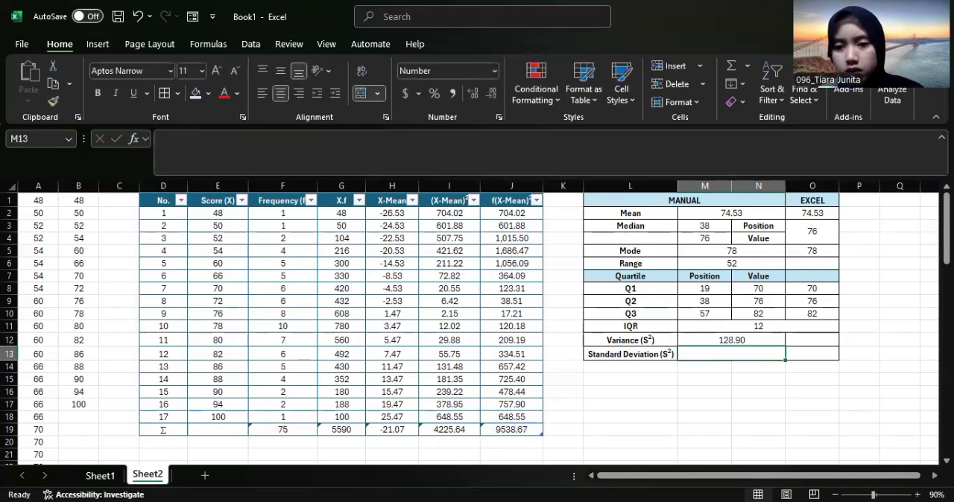
# Calculate the variance by function in O12 from all raw scores with =VAR(A:A)
pyautogui.click(812, 341)
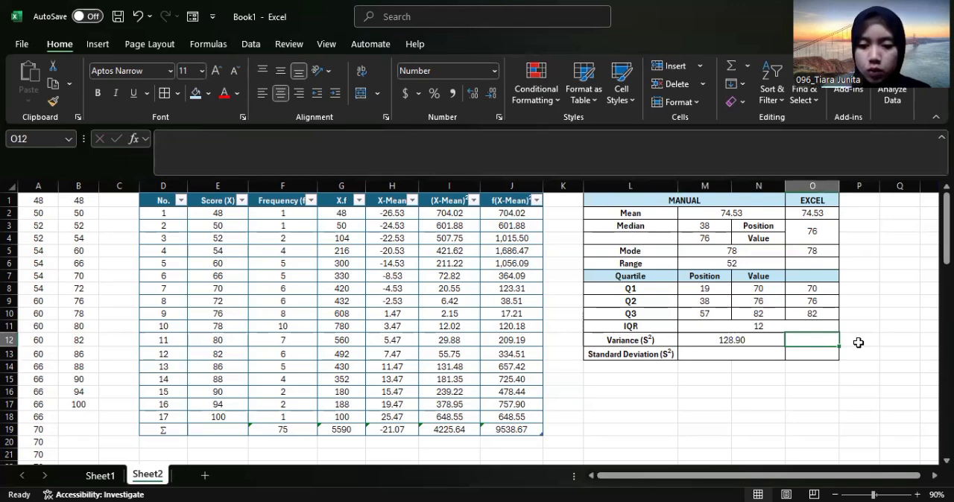
pyautogui.write('=')
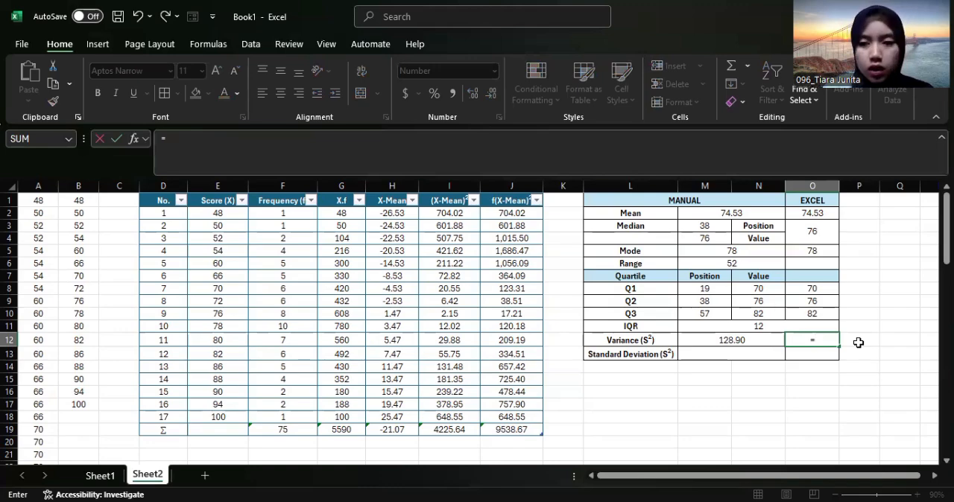
pyautogui.write('VAR')
pyautogui.click(848, 402)
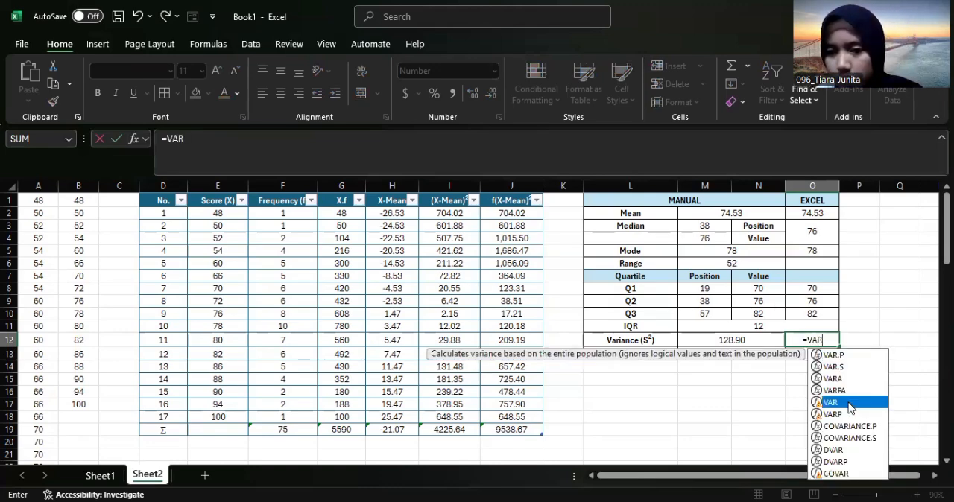
pyautogui.press('Tab')
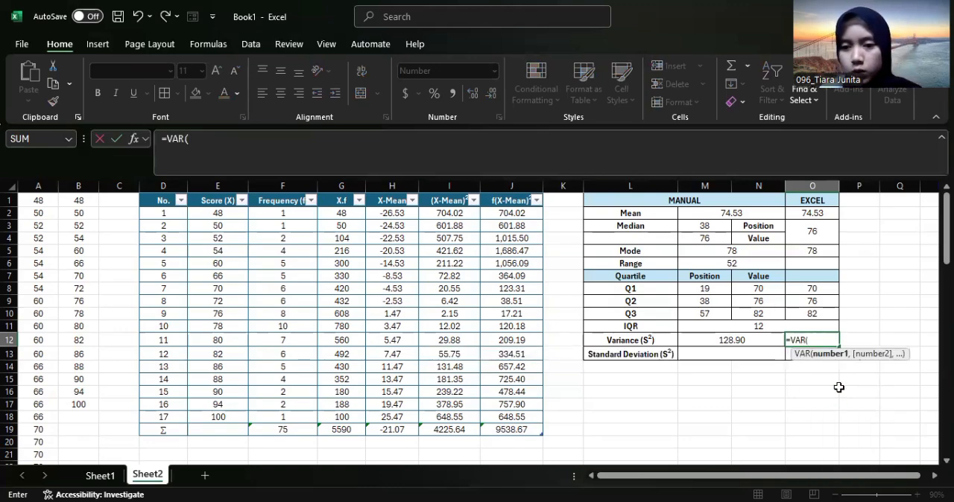
pyautogui.click(37, 187)
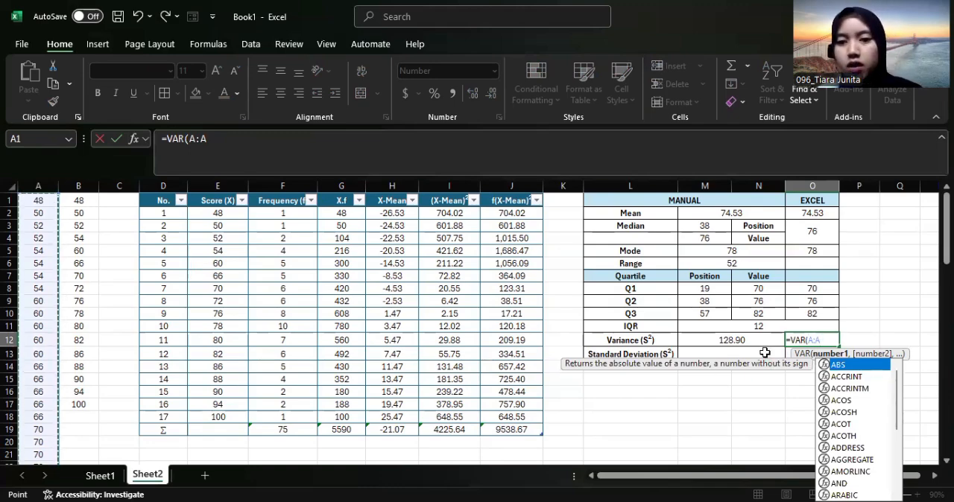
pyautogui.press('Return')
# Calculate the manual standard deviation in M13 as the square root of the manual variance with =SQRT(M12)
pyautogui.click(775, 356)
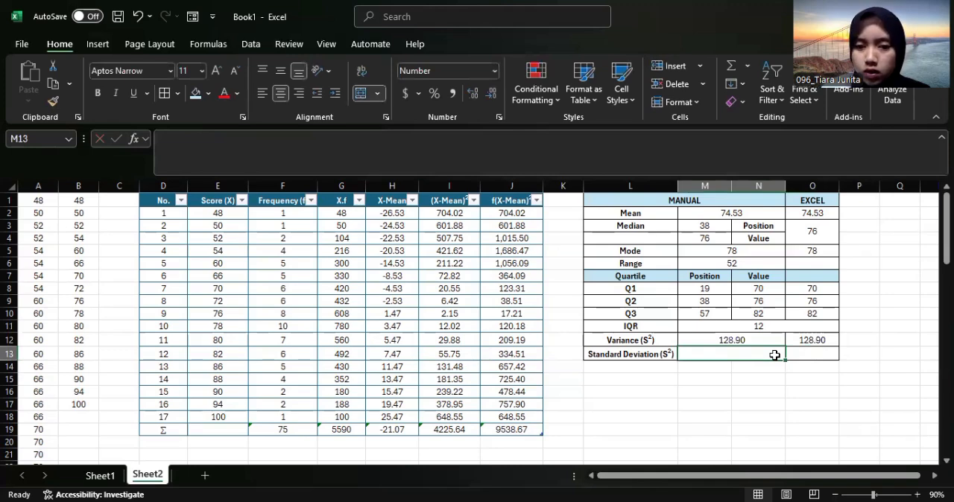
pyautogui.write('=S')
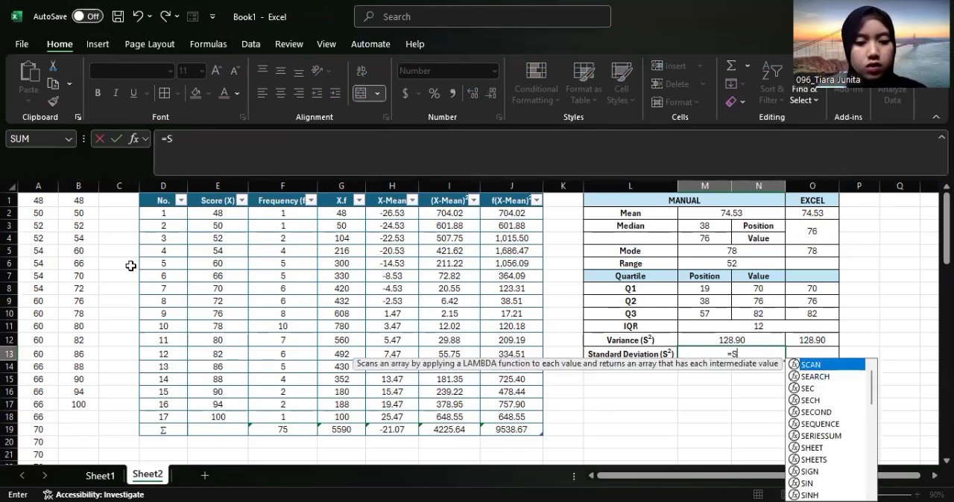
pyautogui.write('QRT')
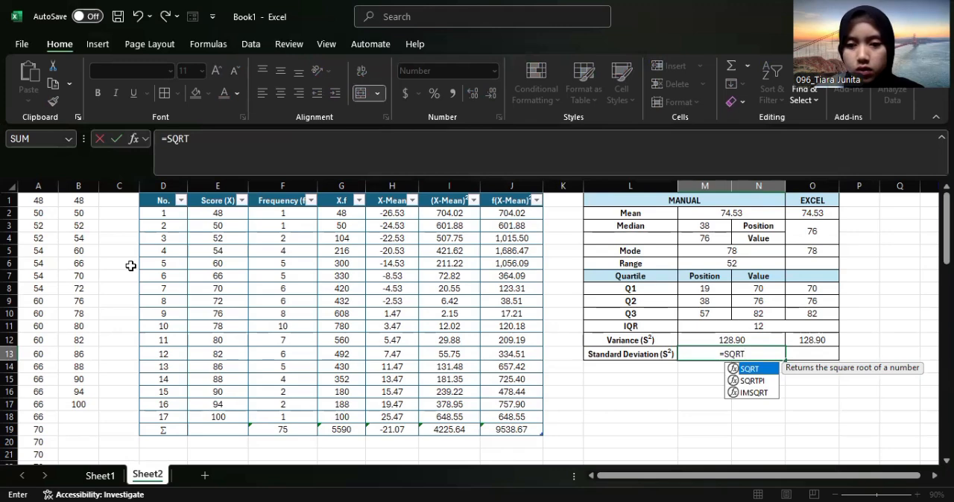
pyautogui.doubleClick(760, 369)
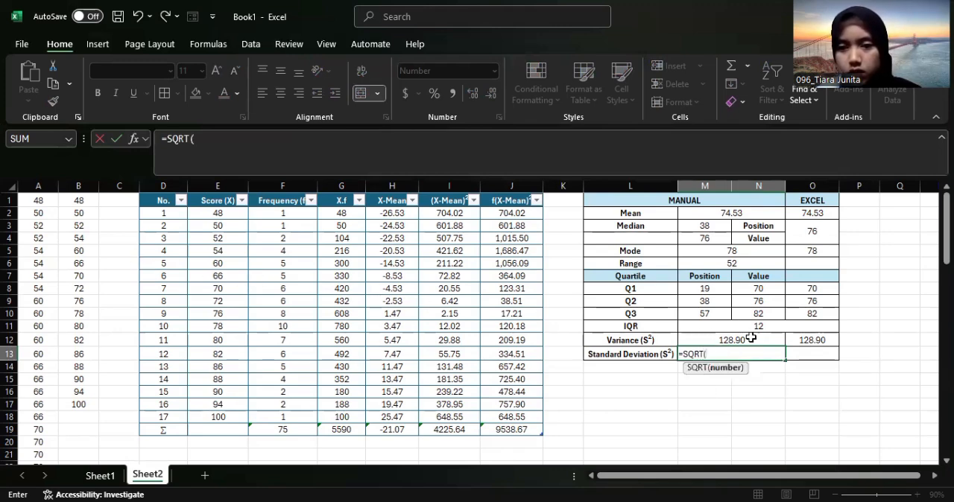
pyautogui.click(753, 339)
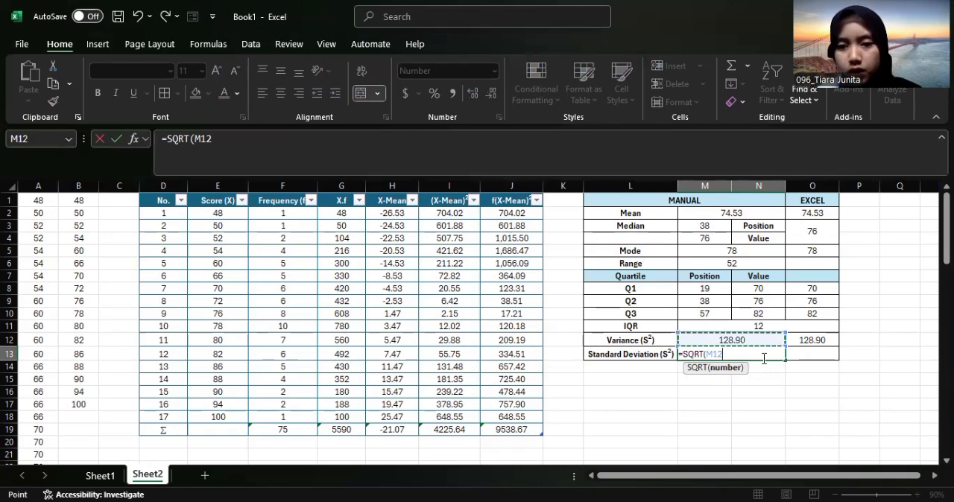
pyautogui.press('Return')
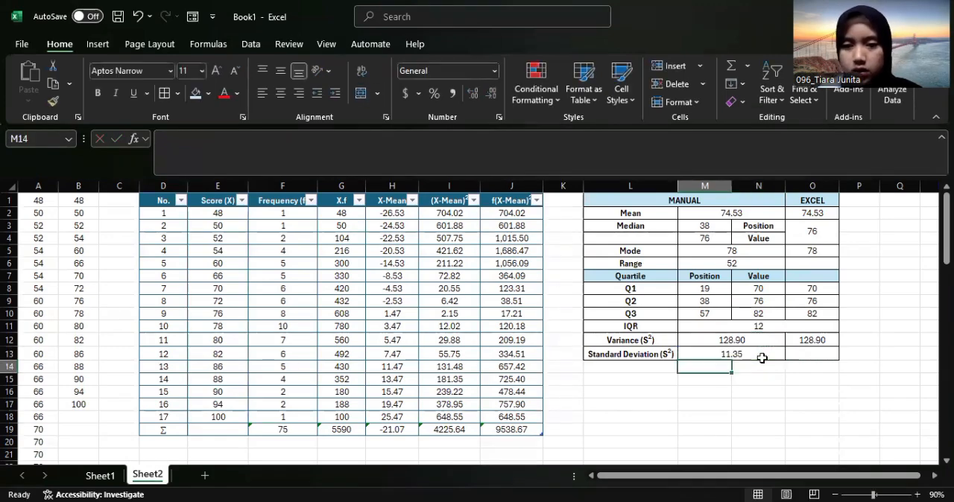
# Calculate the standard deviation by function in O13 from all raw scores with =STDEV(A:A)
pyautogui.click(829, 352)
pyautogui.write('=')
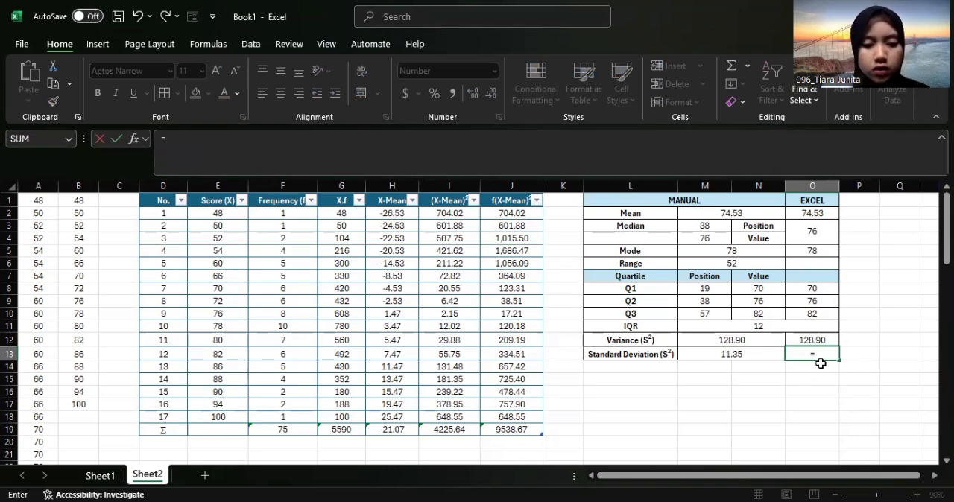
pyautogui.write('STDEV')
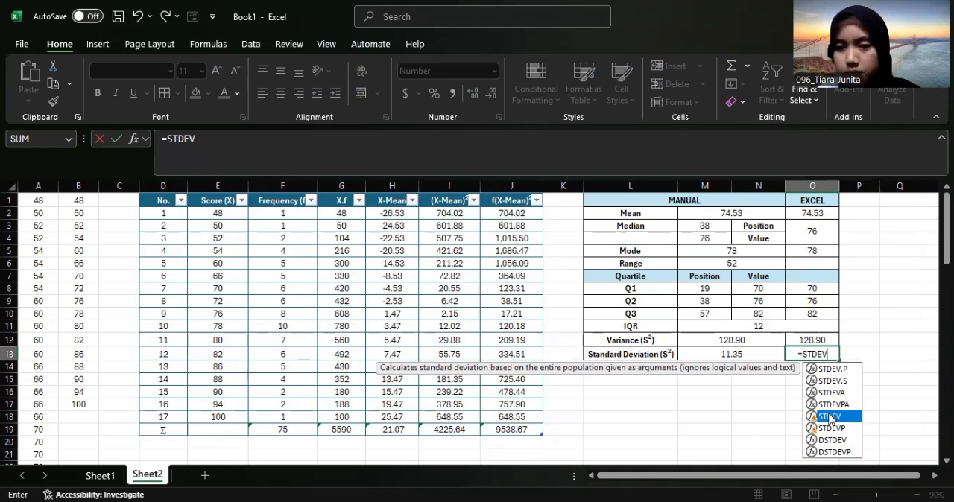
pyautogui.write('(')
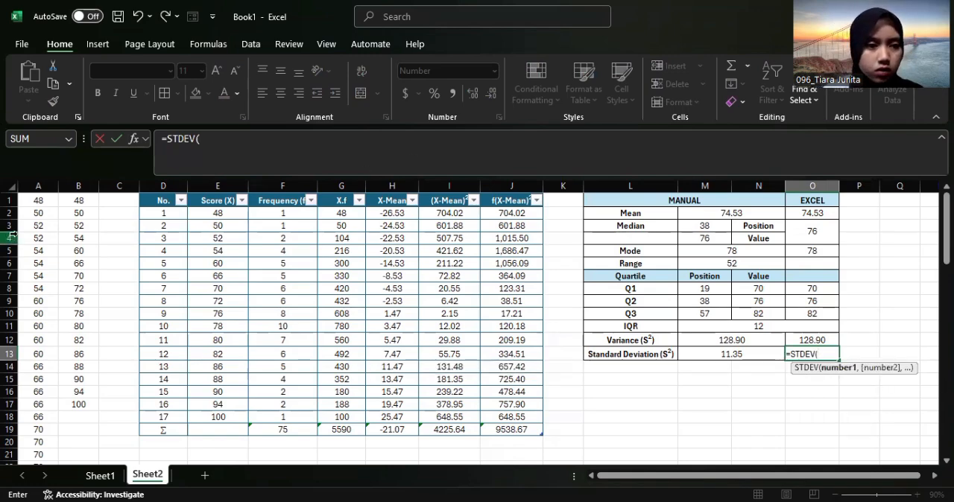
pyautogui.click(41, 187)
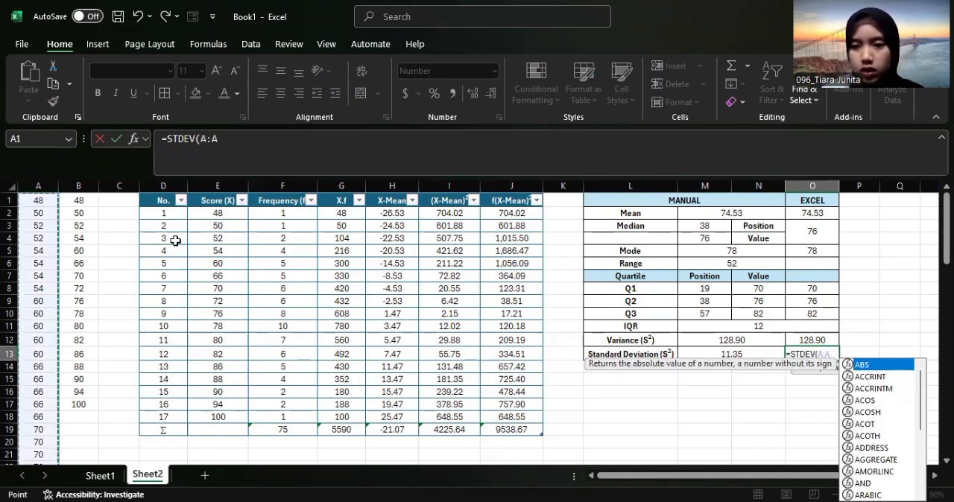
pyautogui.press('Return')
# Insert the recommended Scatter chart for the Score (X) and Frequency values in E2:F18, leaving out the total row
pyautogui.scroll(-2, 633, 326)
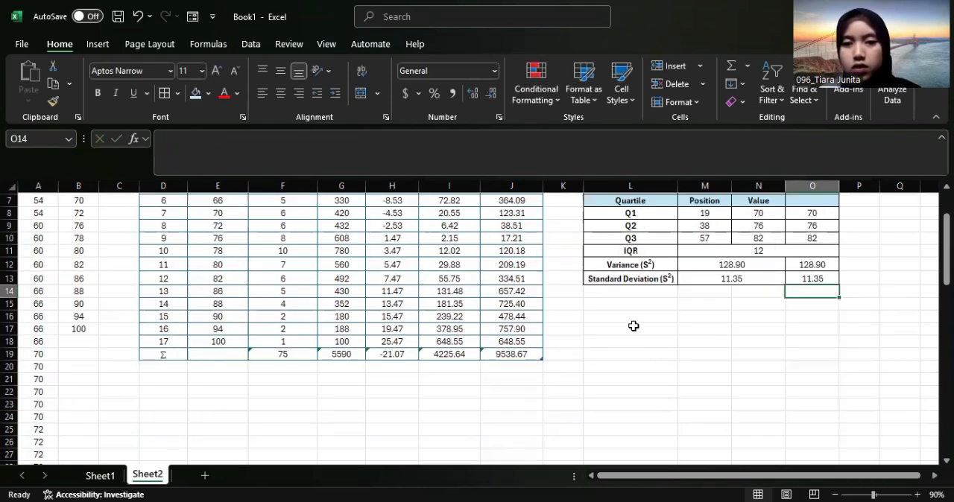
pyautogui.click(624, 304)
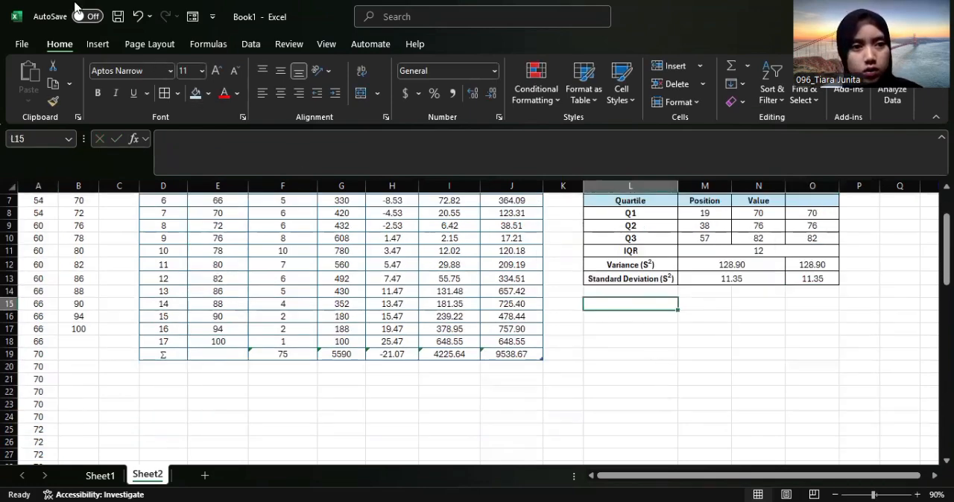
pyautogui.click(105, 47)
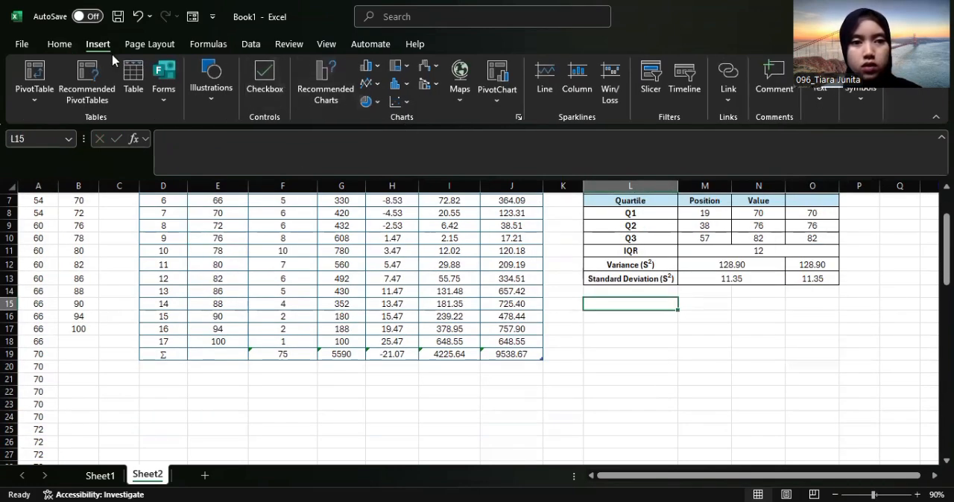
pyautogui.scroll(2, 611, 309)
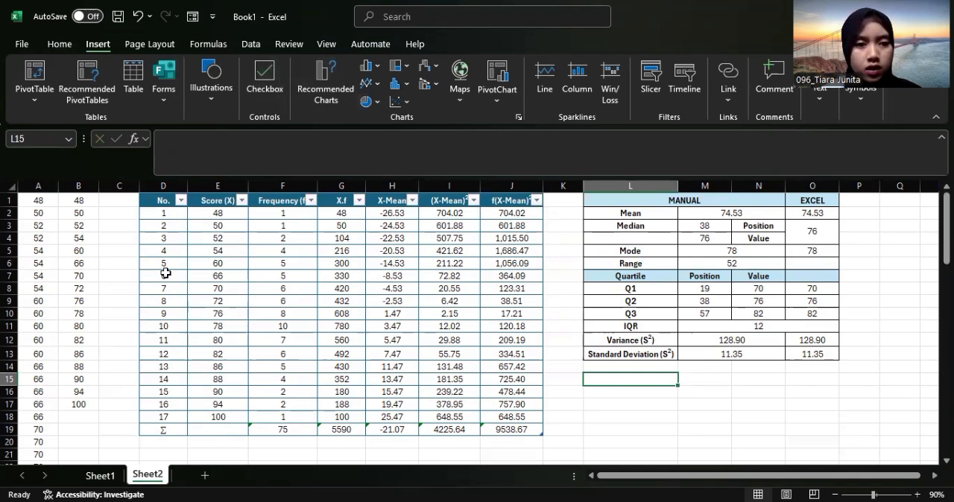
pyautogui.click(214, 215)
pyautogui.moveTo(214, 215); pyautogui.dragTo(279, 415)
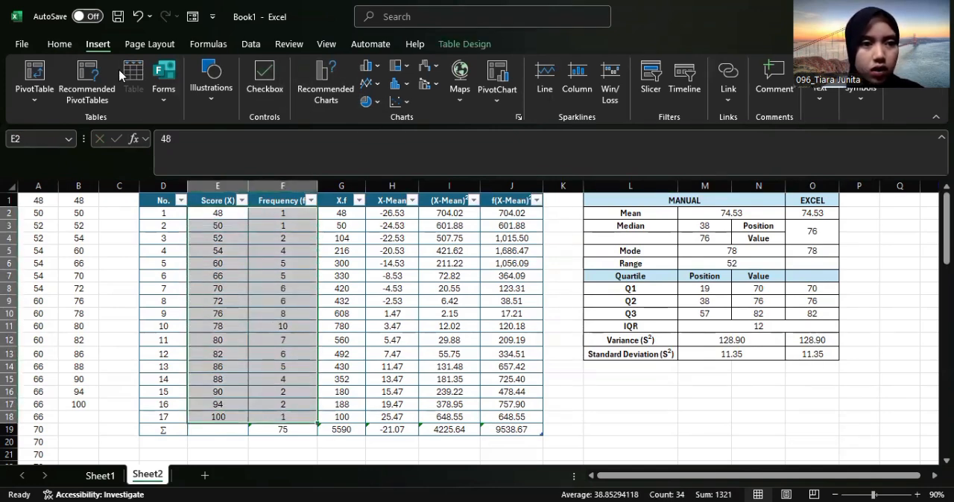
pyautogui.click(332, 99)
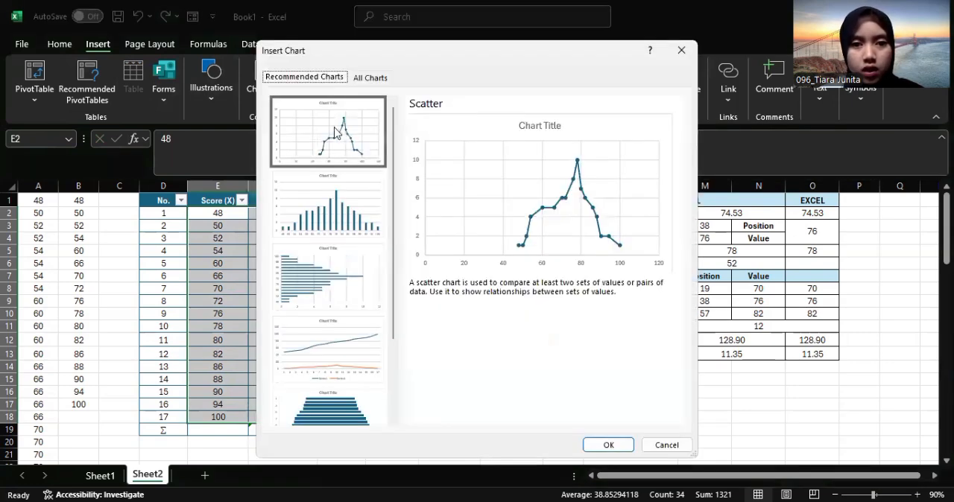
pyautogui.click(608, 444)
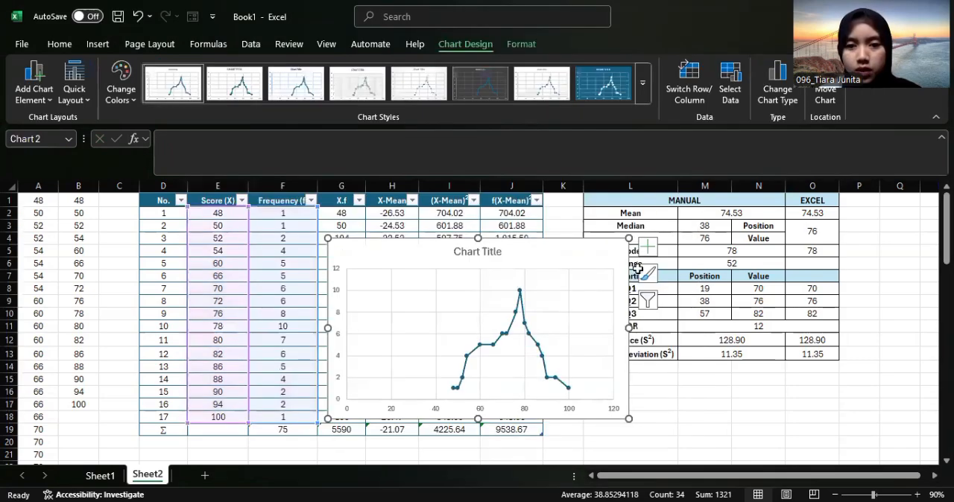
# Move the scatter chart below the statistics summary table, aligned with column L
pyautogui.moveTo(673, 283); pyautogui.dragTo(881, 389)
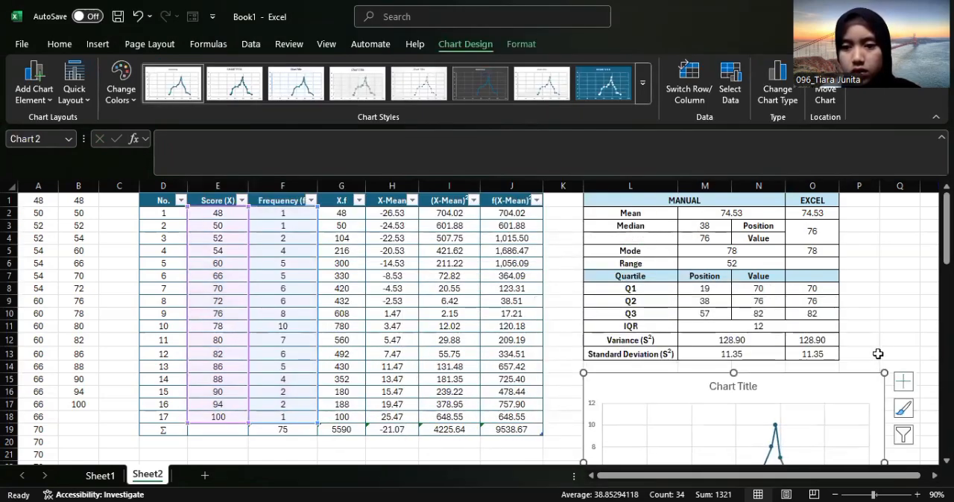
pyautogui.scroll(-2, 882, 389)
pyautogui.keyDown('ctrl'); pyautogui.scroll(-2, 822, 379); pyautogui.keyUp('ctrl')
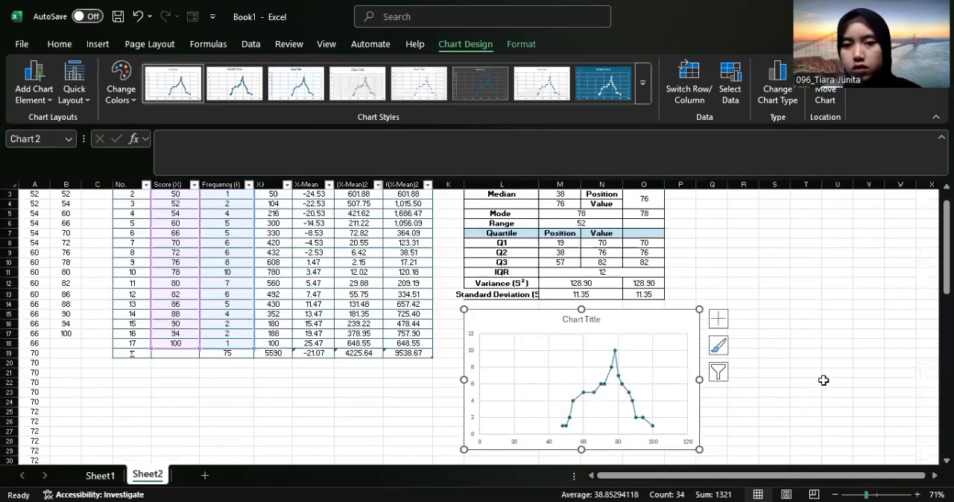
pyautogui.scroll(2, 782, 360)
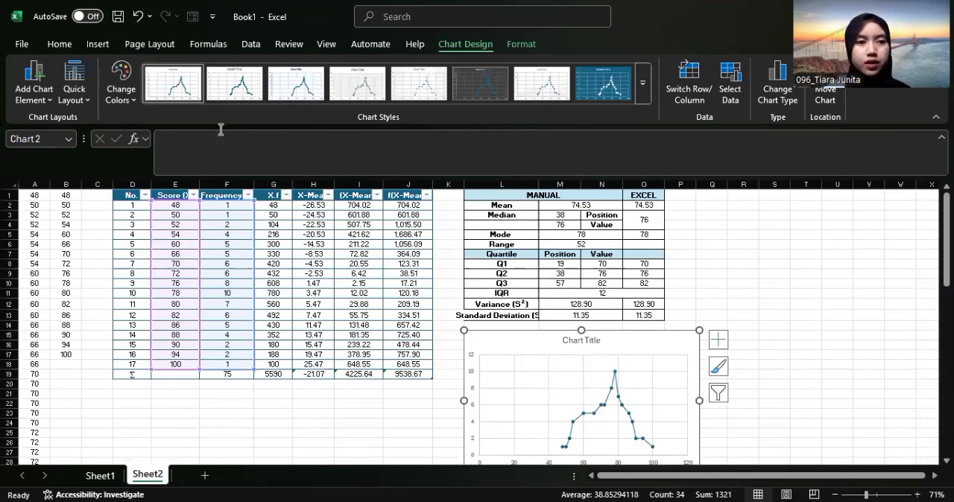
pyautogui.click(62, 51)
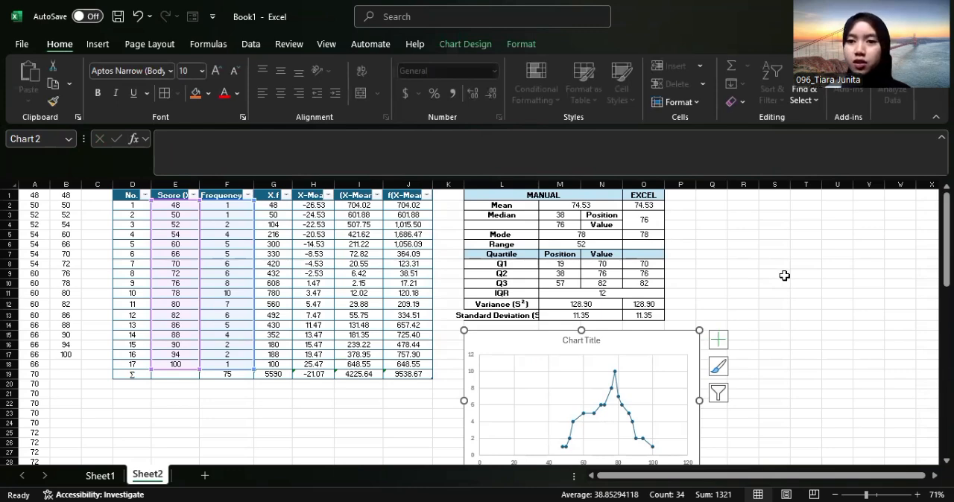